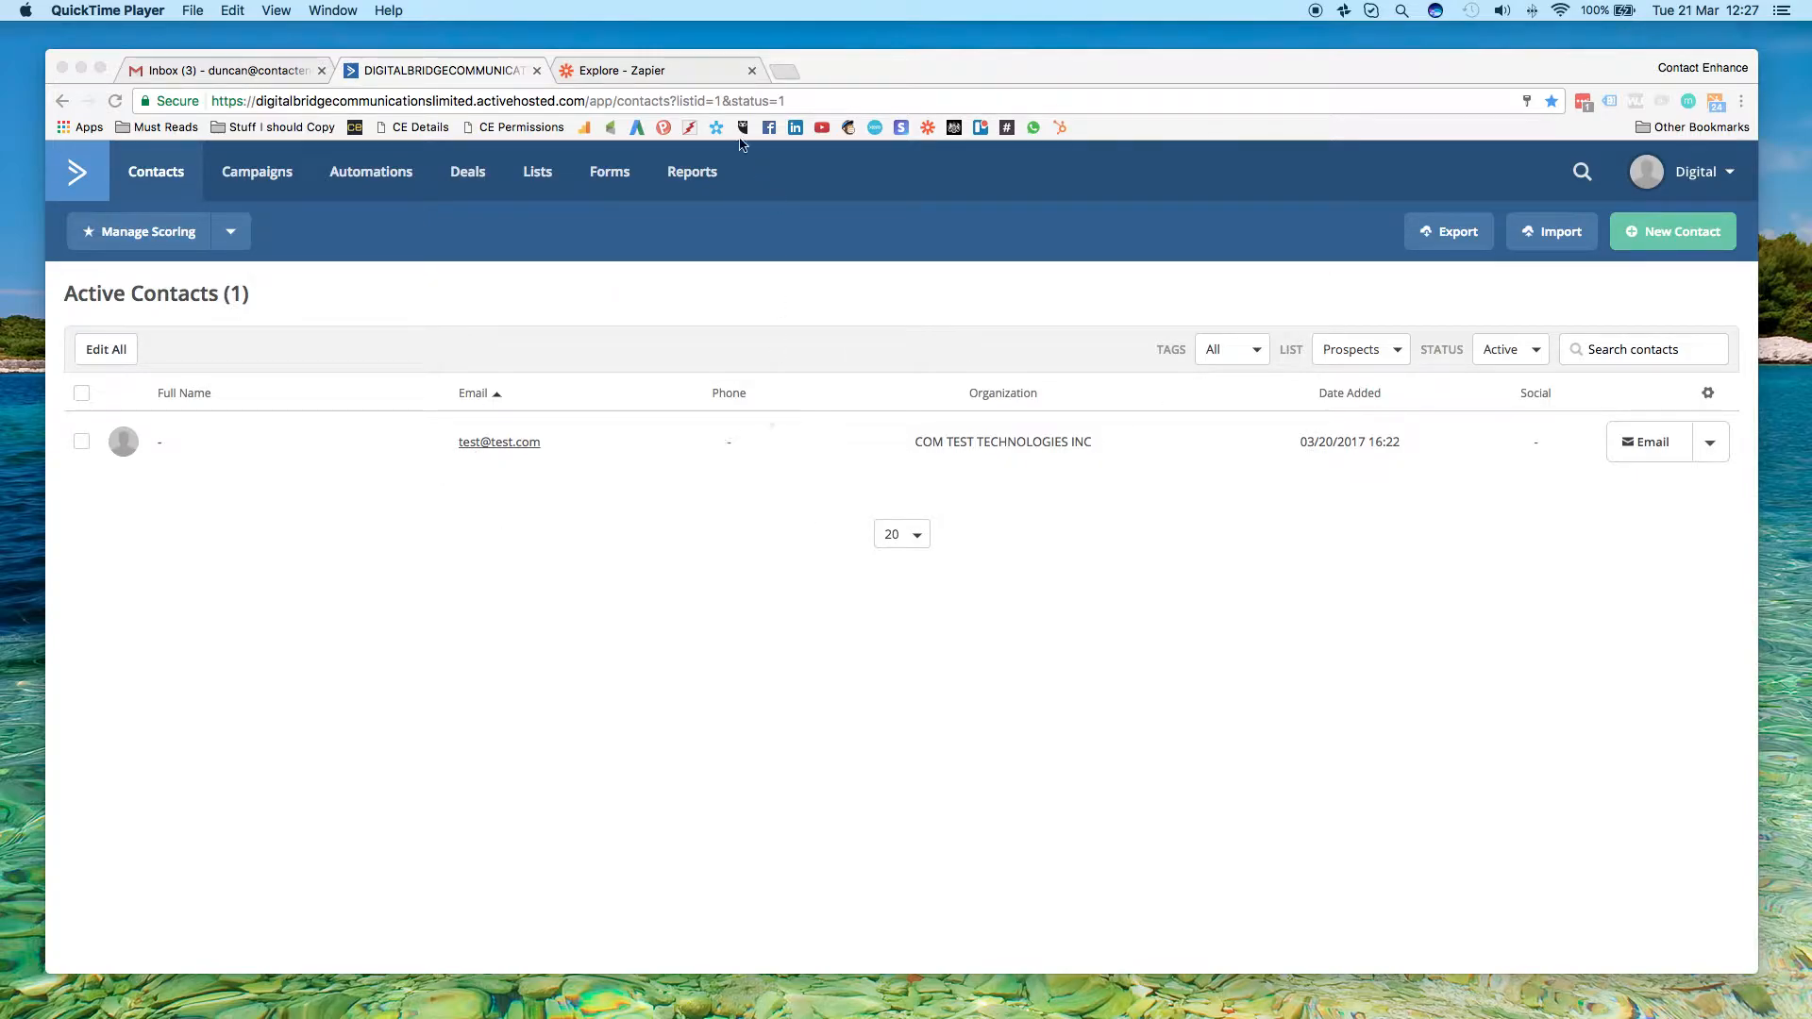
Switch to Zapier and open the Contact Enhance folder in the Zaps list
left_click(651, 73)
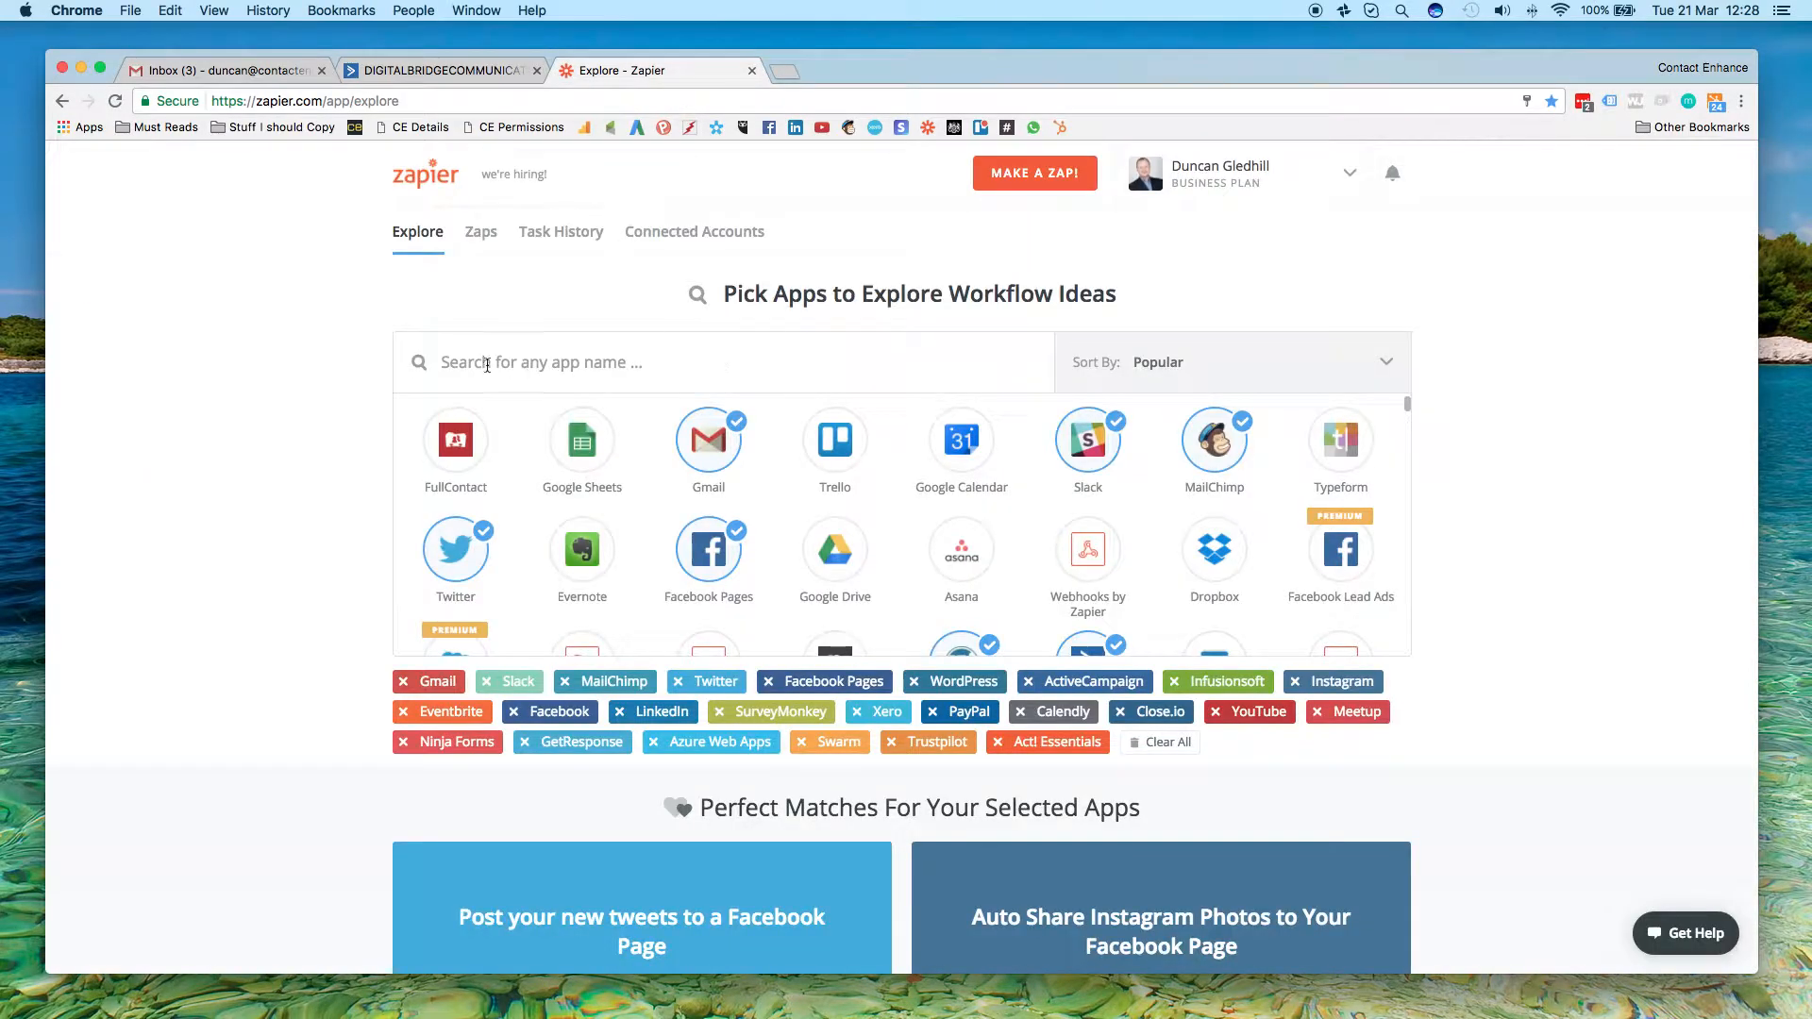
left_click(483, 234)
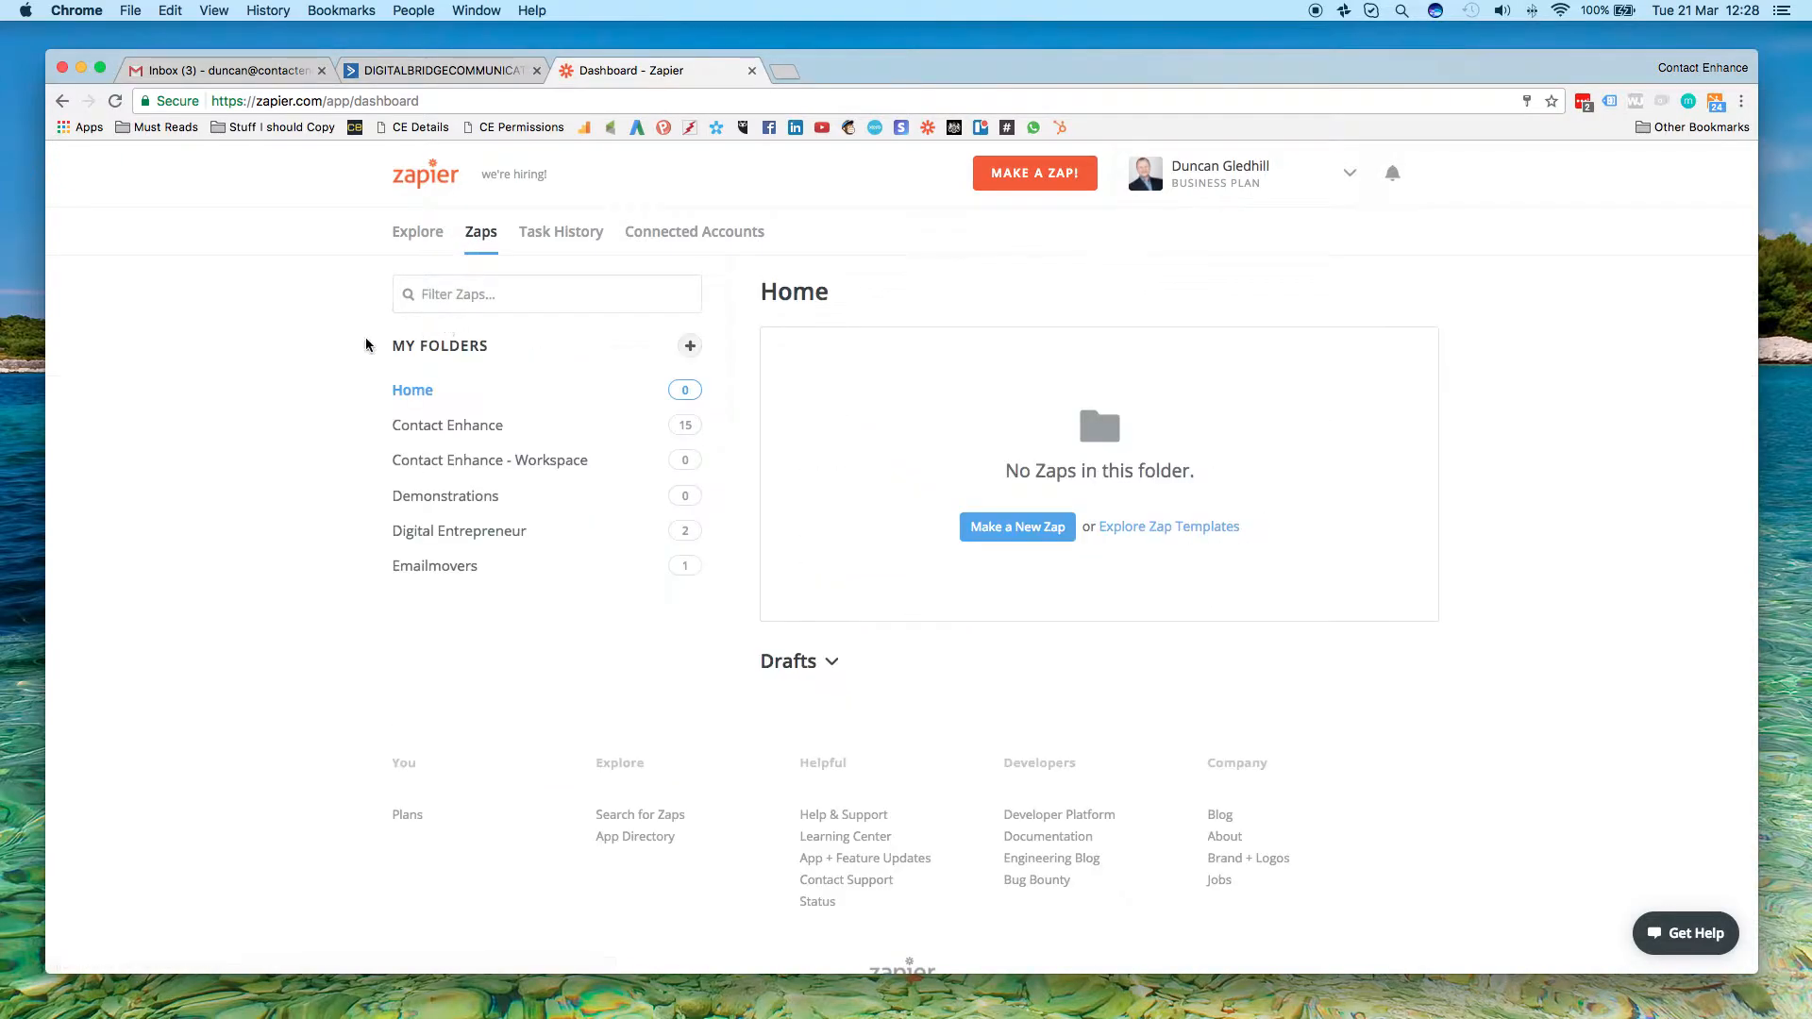
left_click(455, 423)
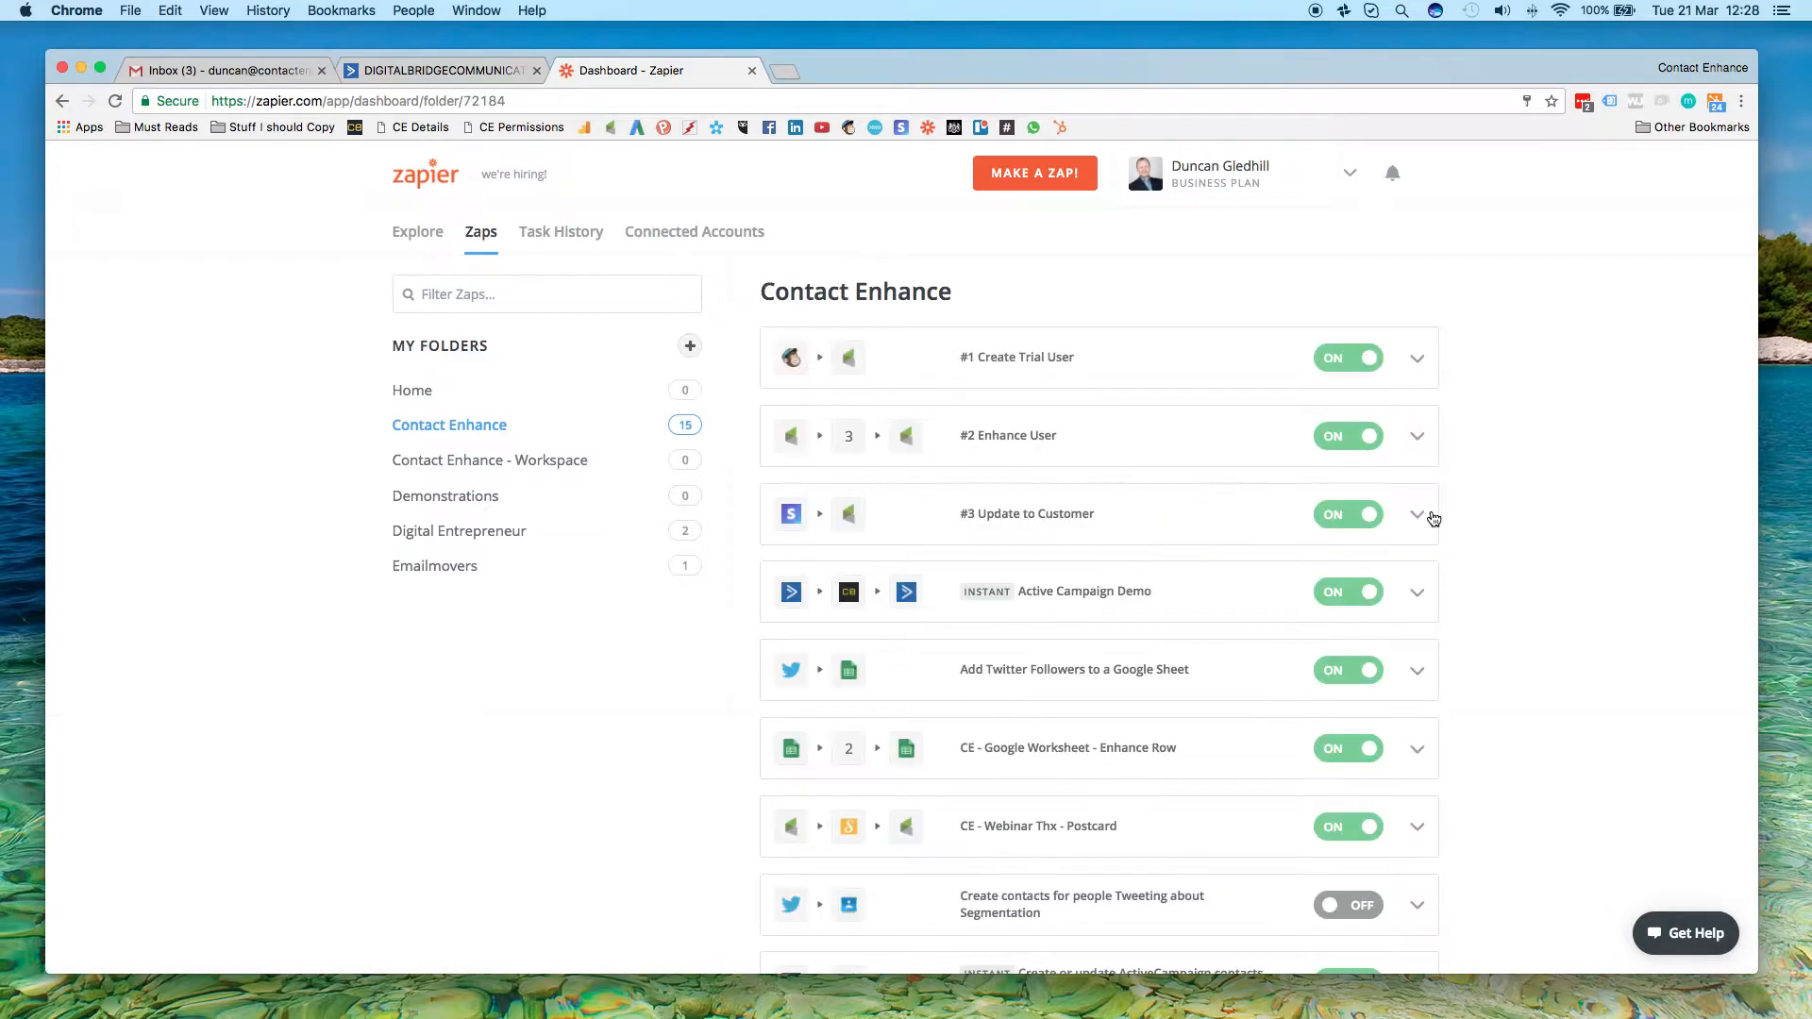
Look through the folder's Zaps and open the Active Campaign Demo Zap
scroll(1478, 517, "down", 7)
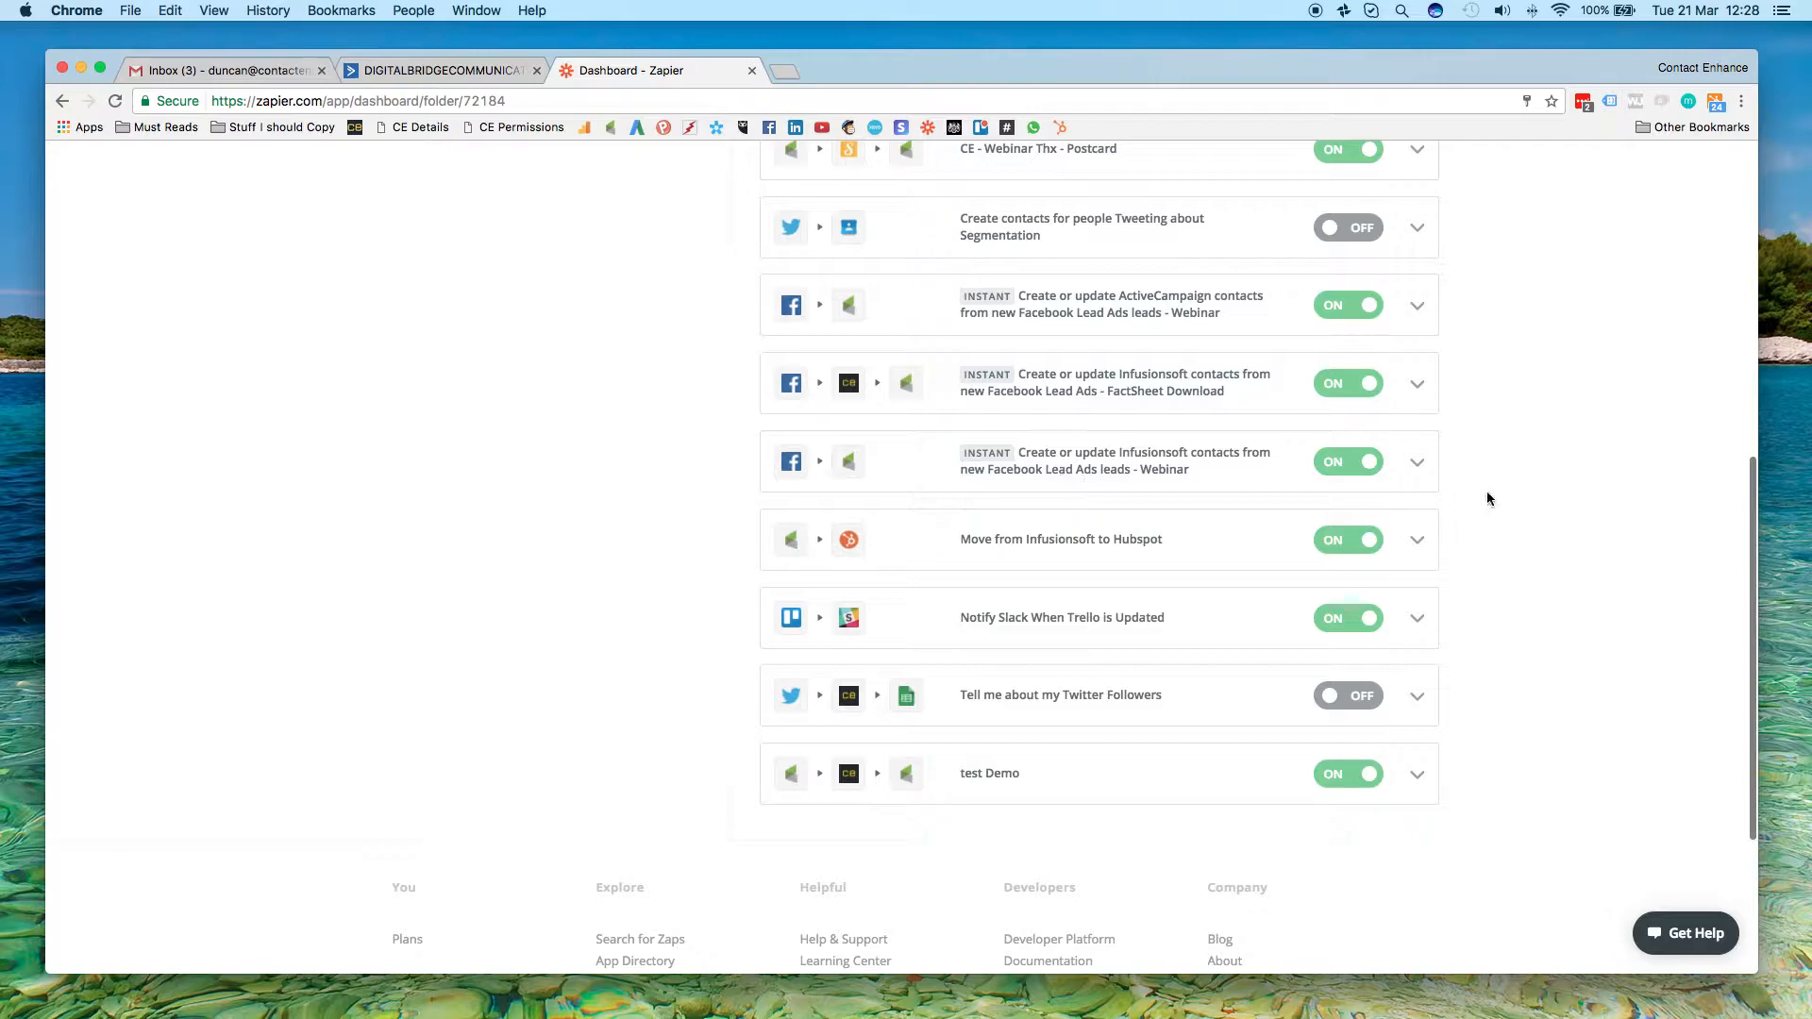
scroll(1487, 498, "up", 2)
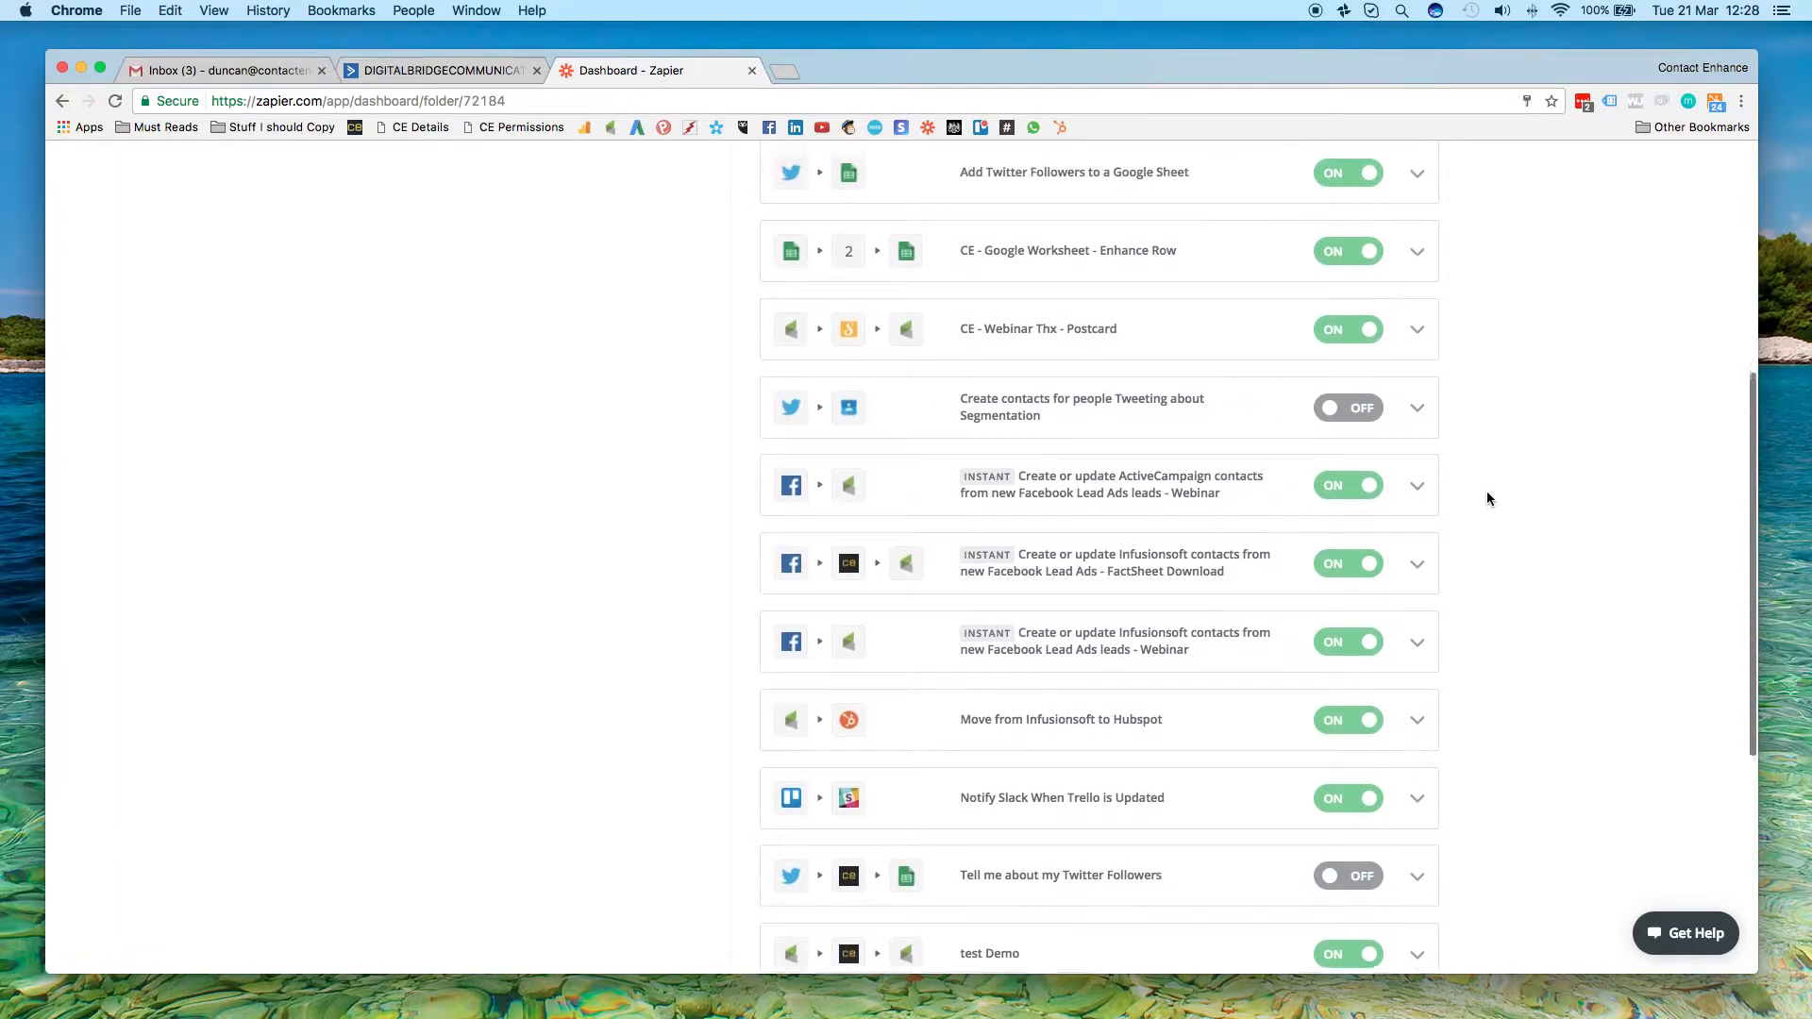
scroll(1481, 519, "down", 2)
scroll(1483, 524, "up", 3)
scroll(1483, 524, "up", 3)
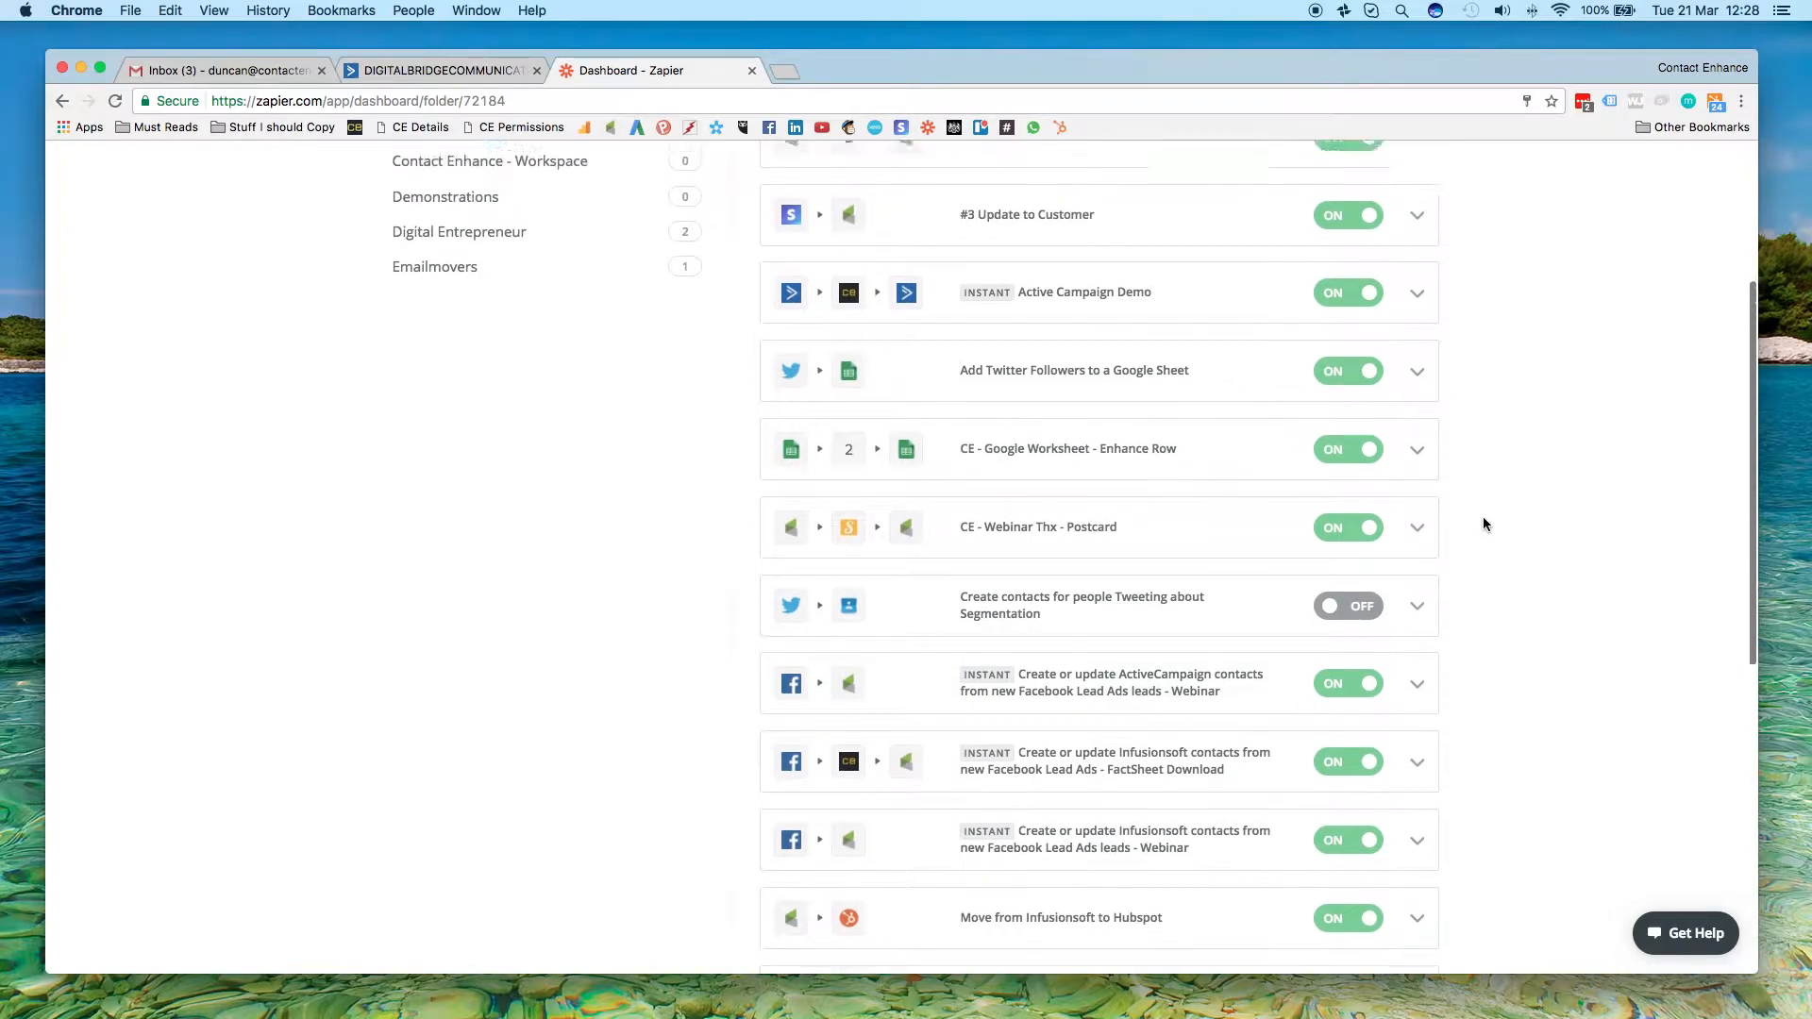
scroll(1483, 524, "up", 2)
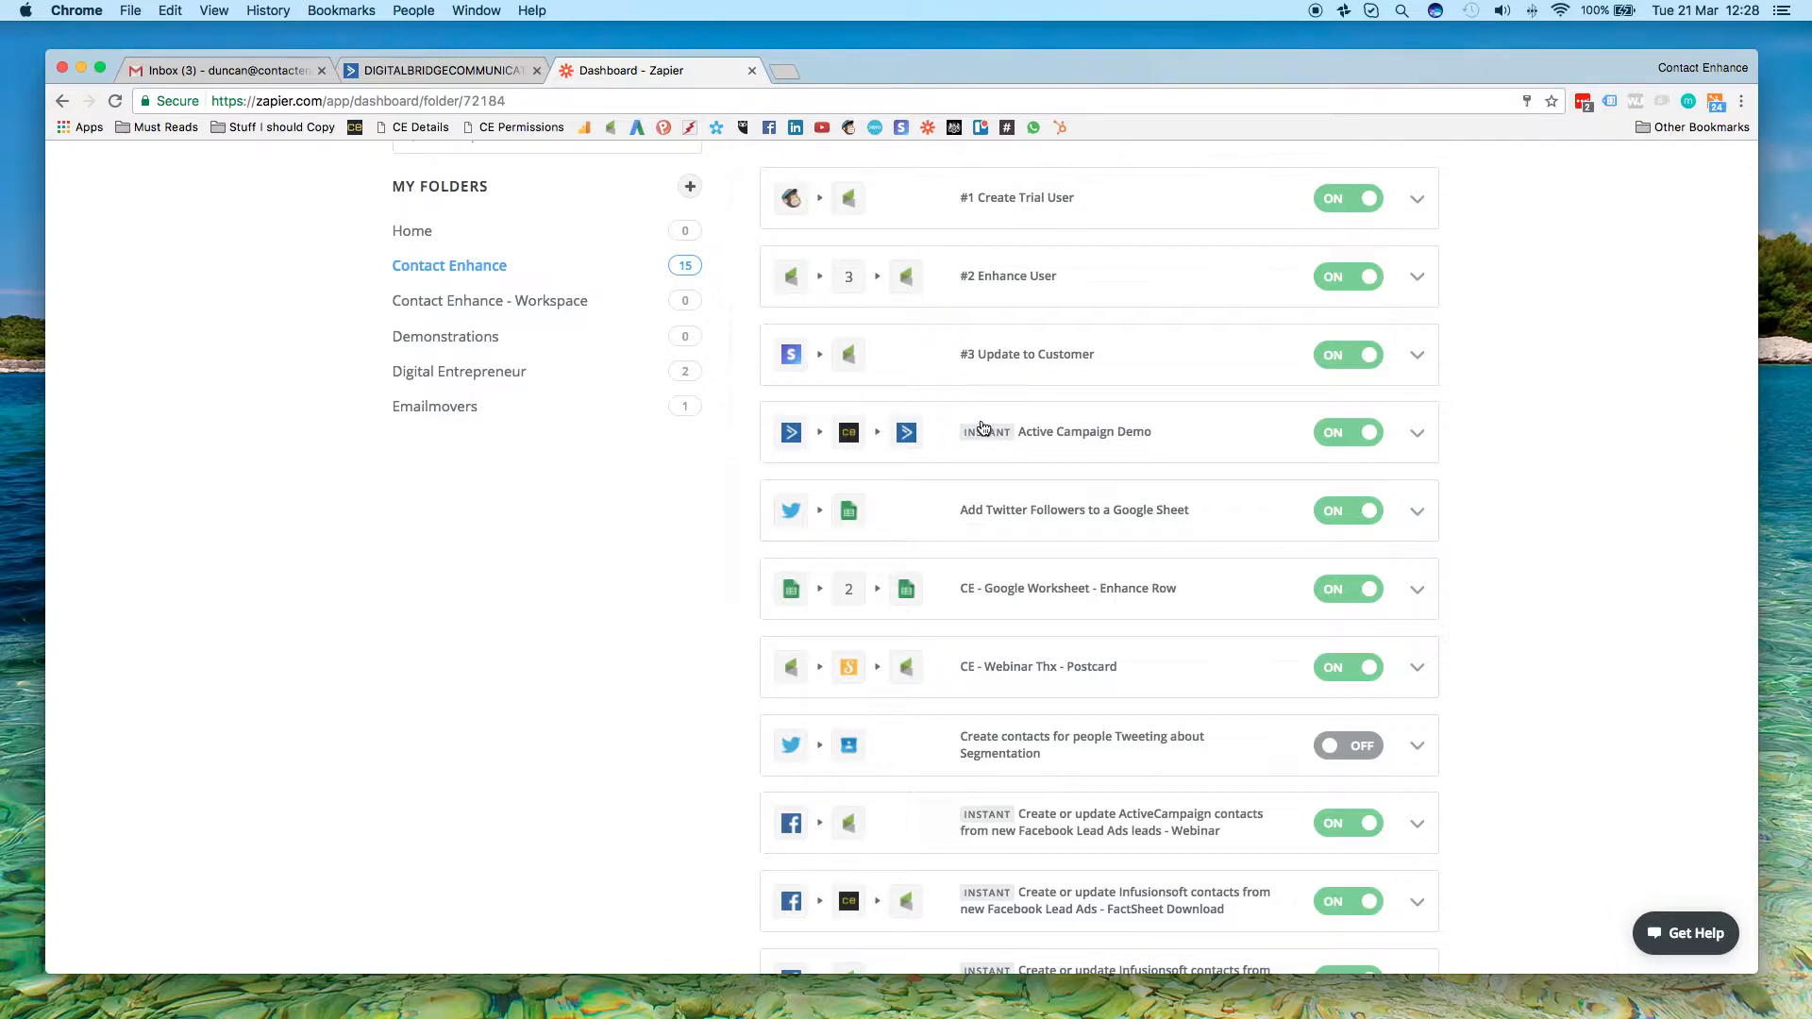
left_click(1060, 440)
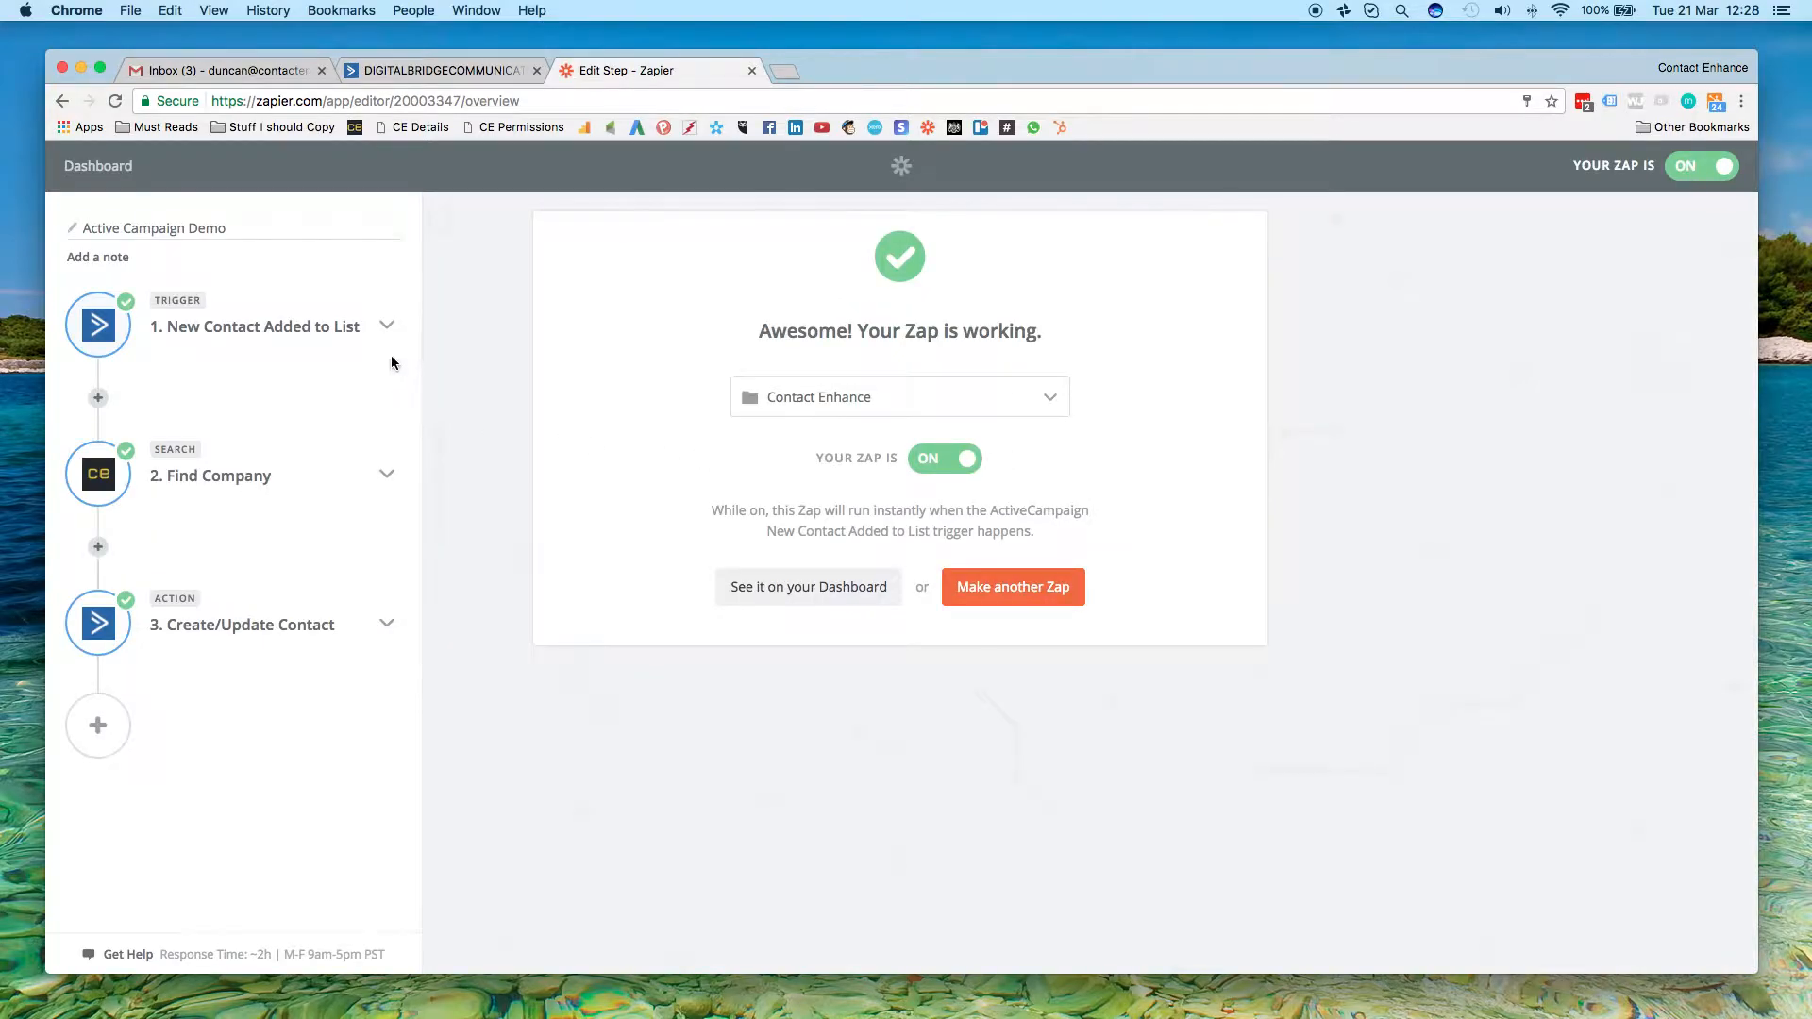
Review the New Contact Added to List trigger's app, event, connected account and list option
left_click(387, 326)
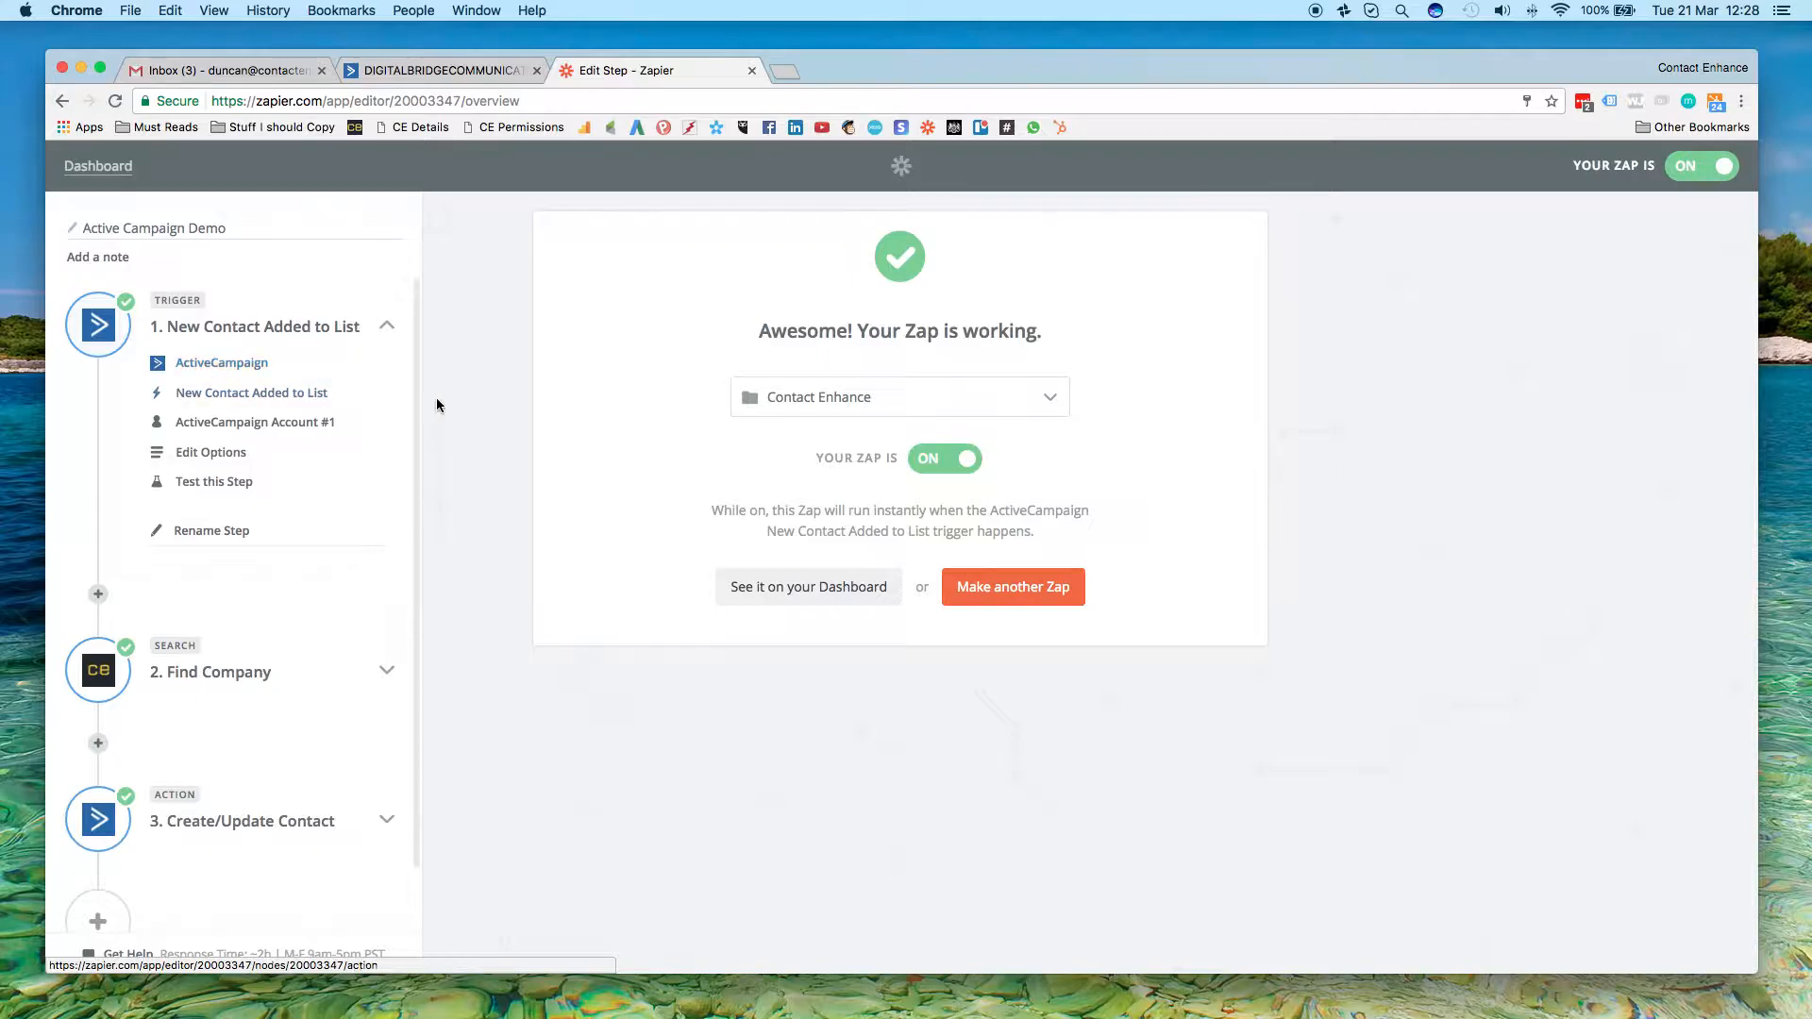
left_click(223, 365)
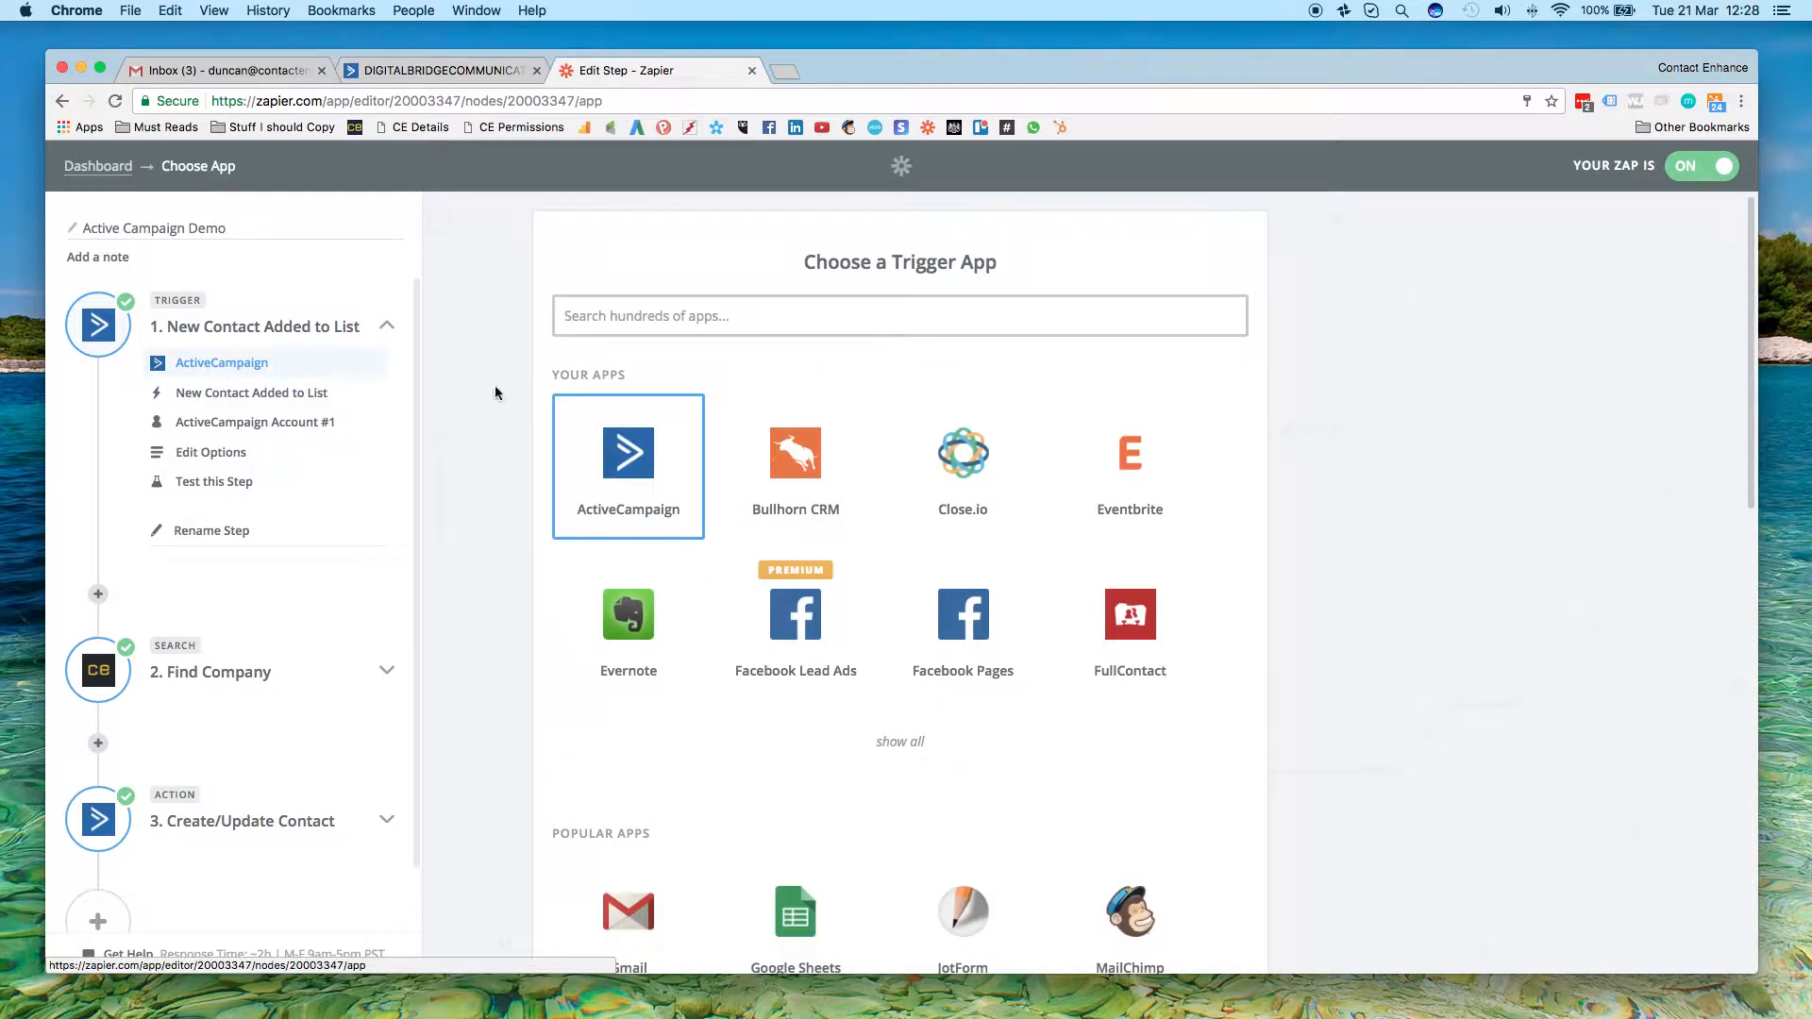
left_click(368, 395)
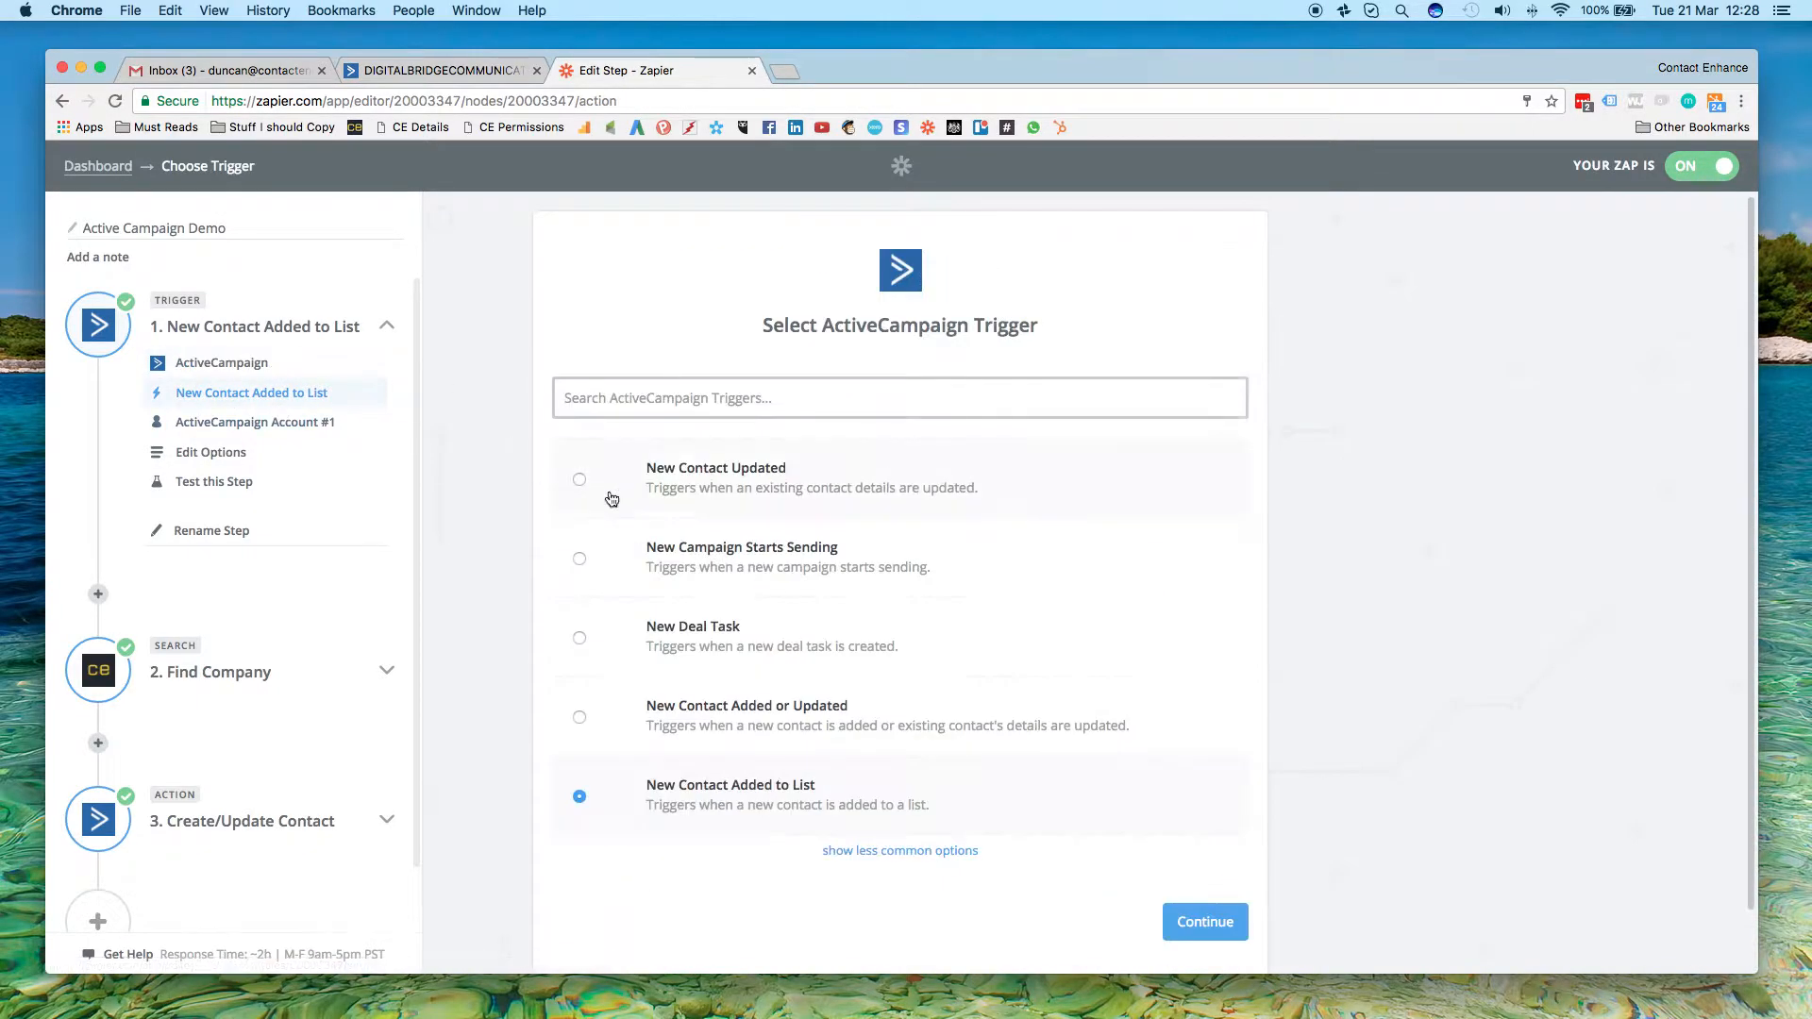
left_click(209, 429)
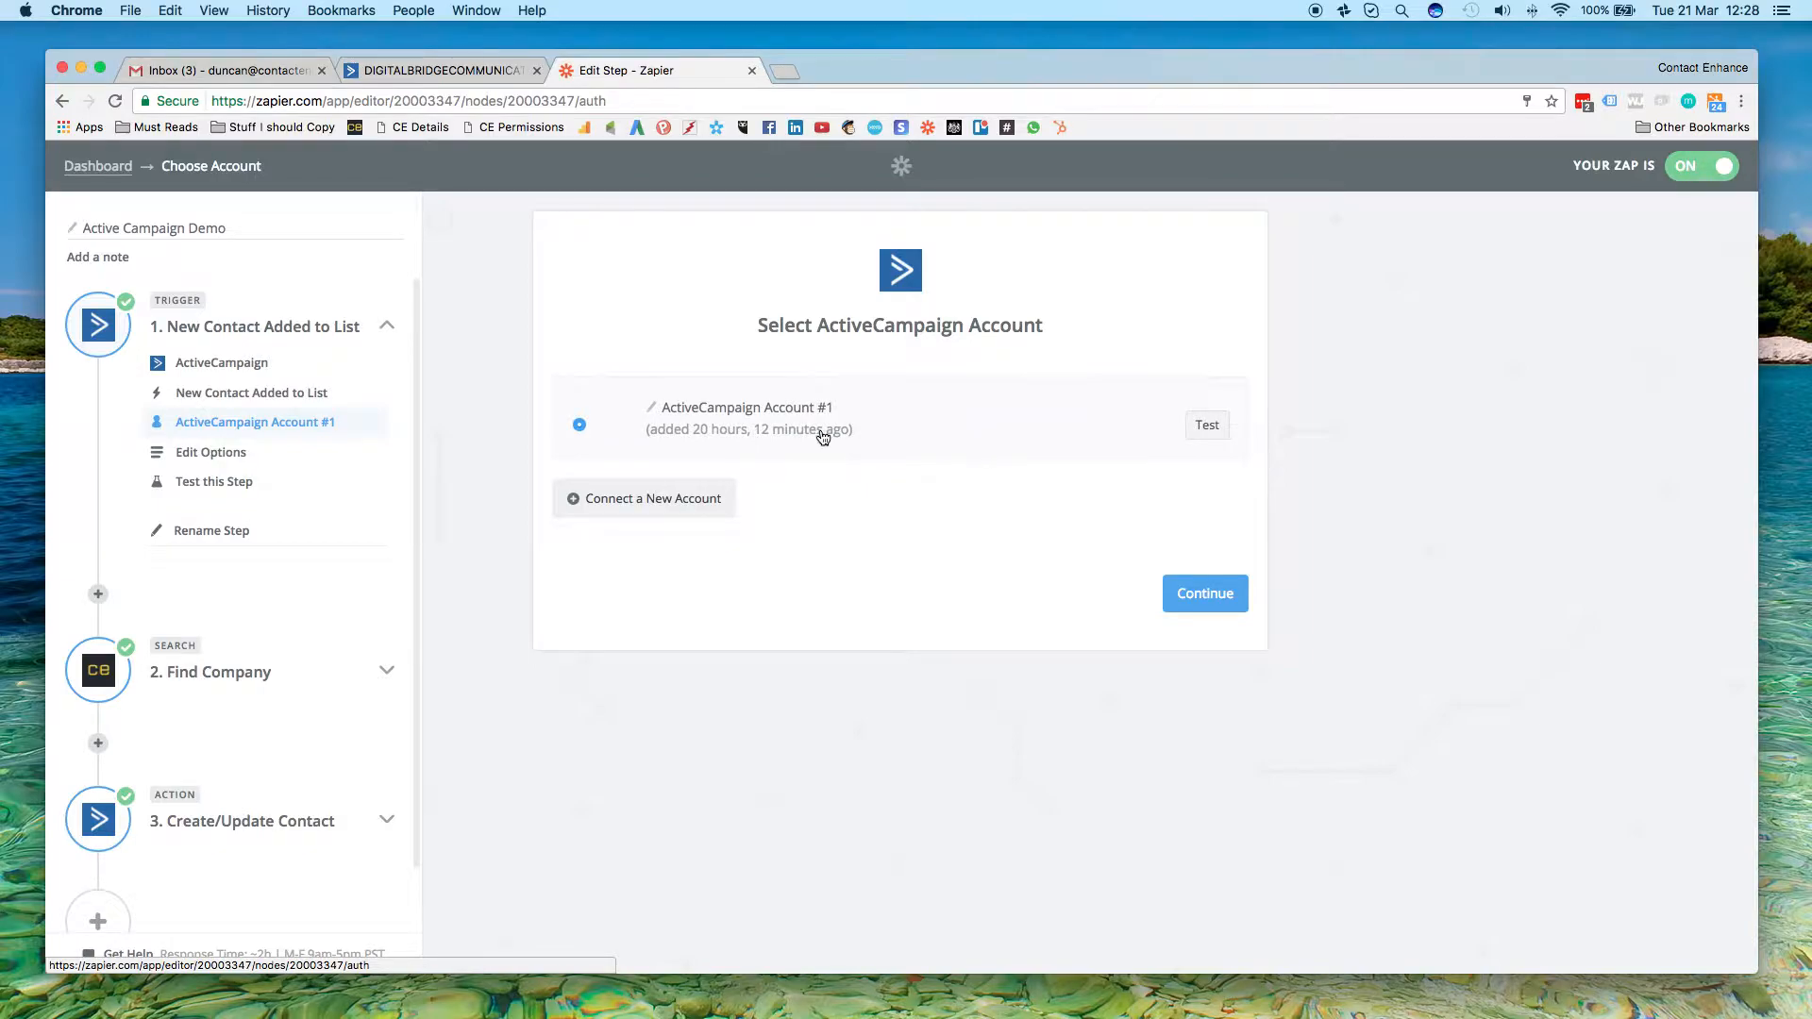
left_click(217, 455)
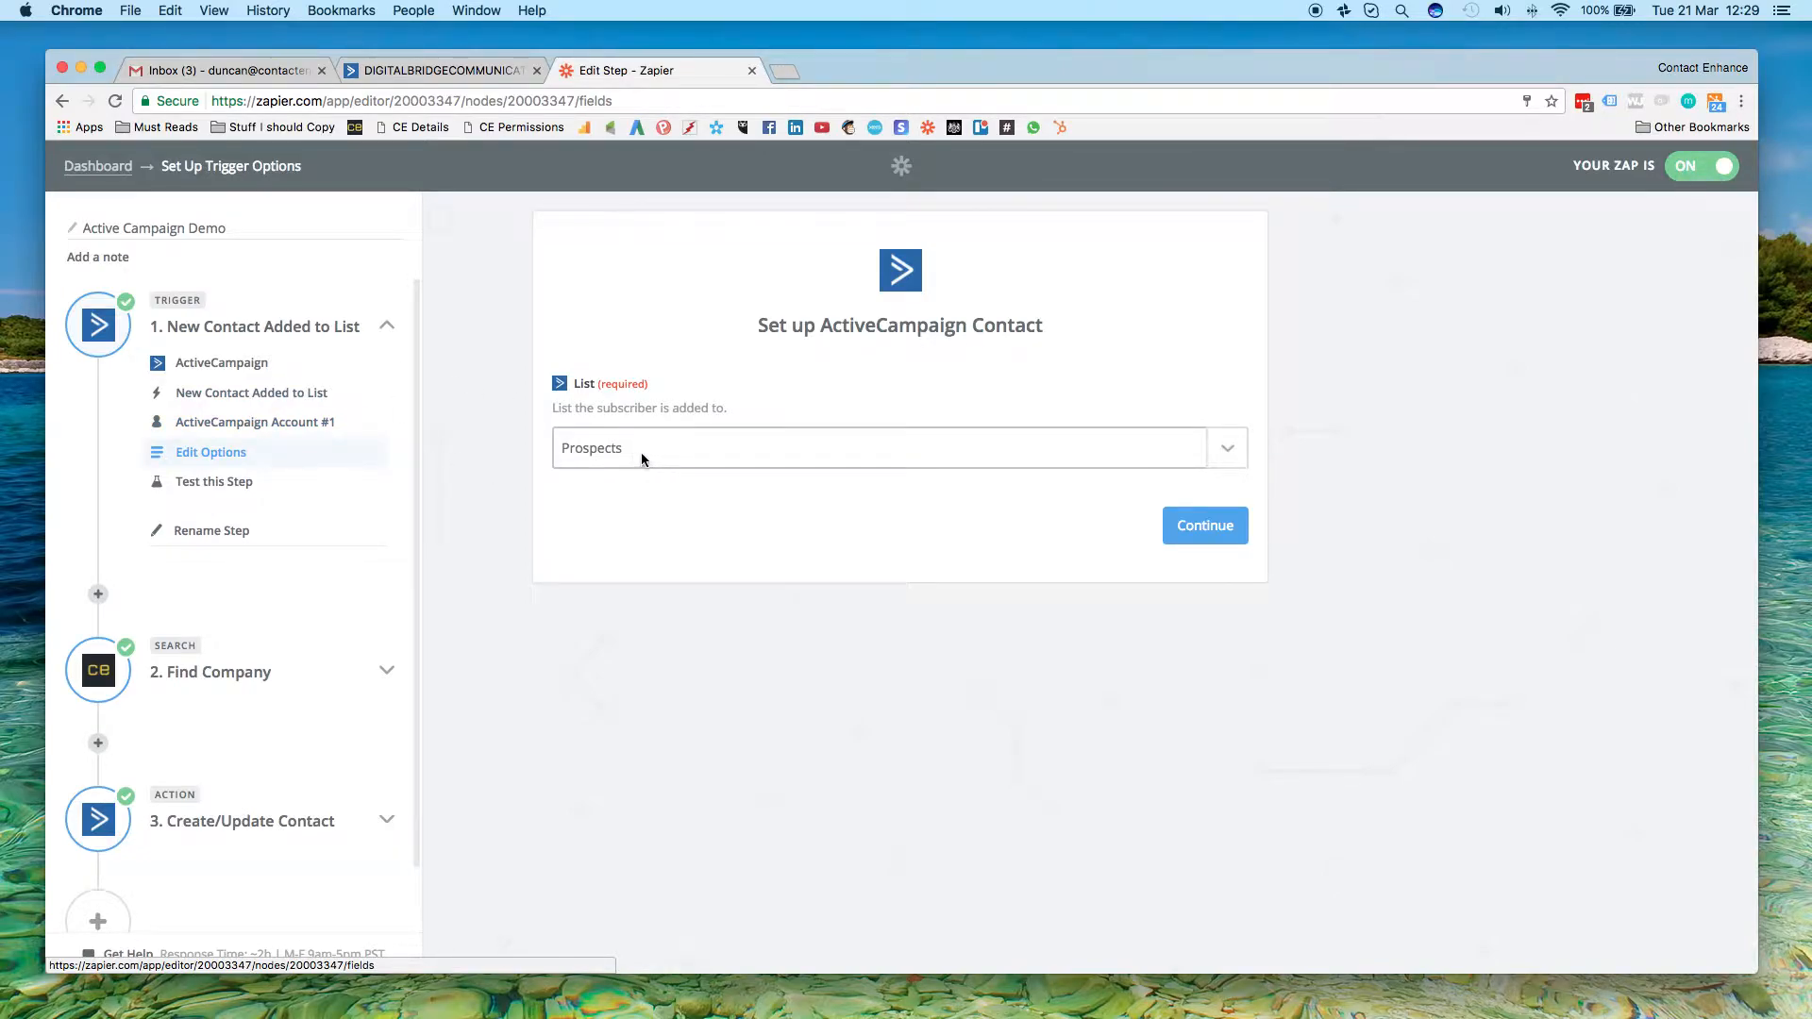
Switch to ActiveCampaign and view the contacts in the Prospects list
left_click(443, 70)
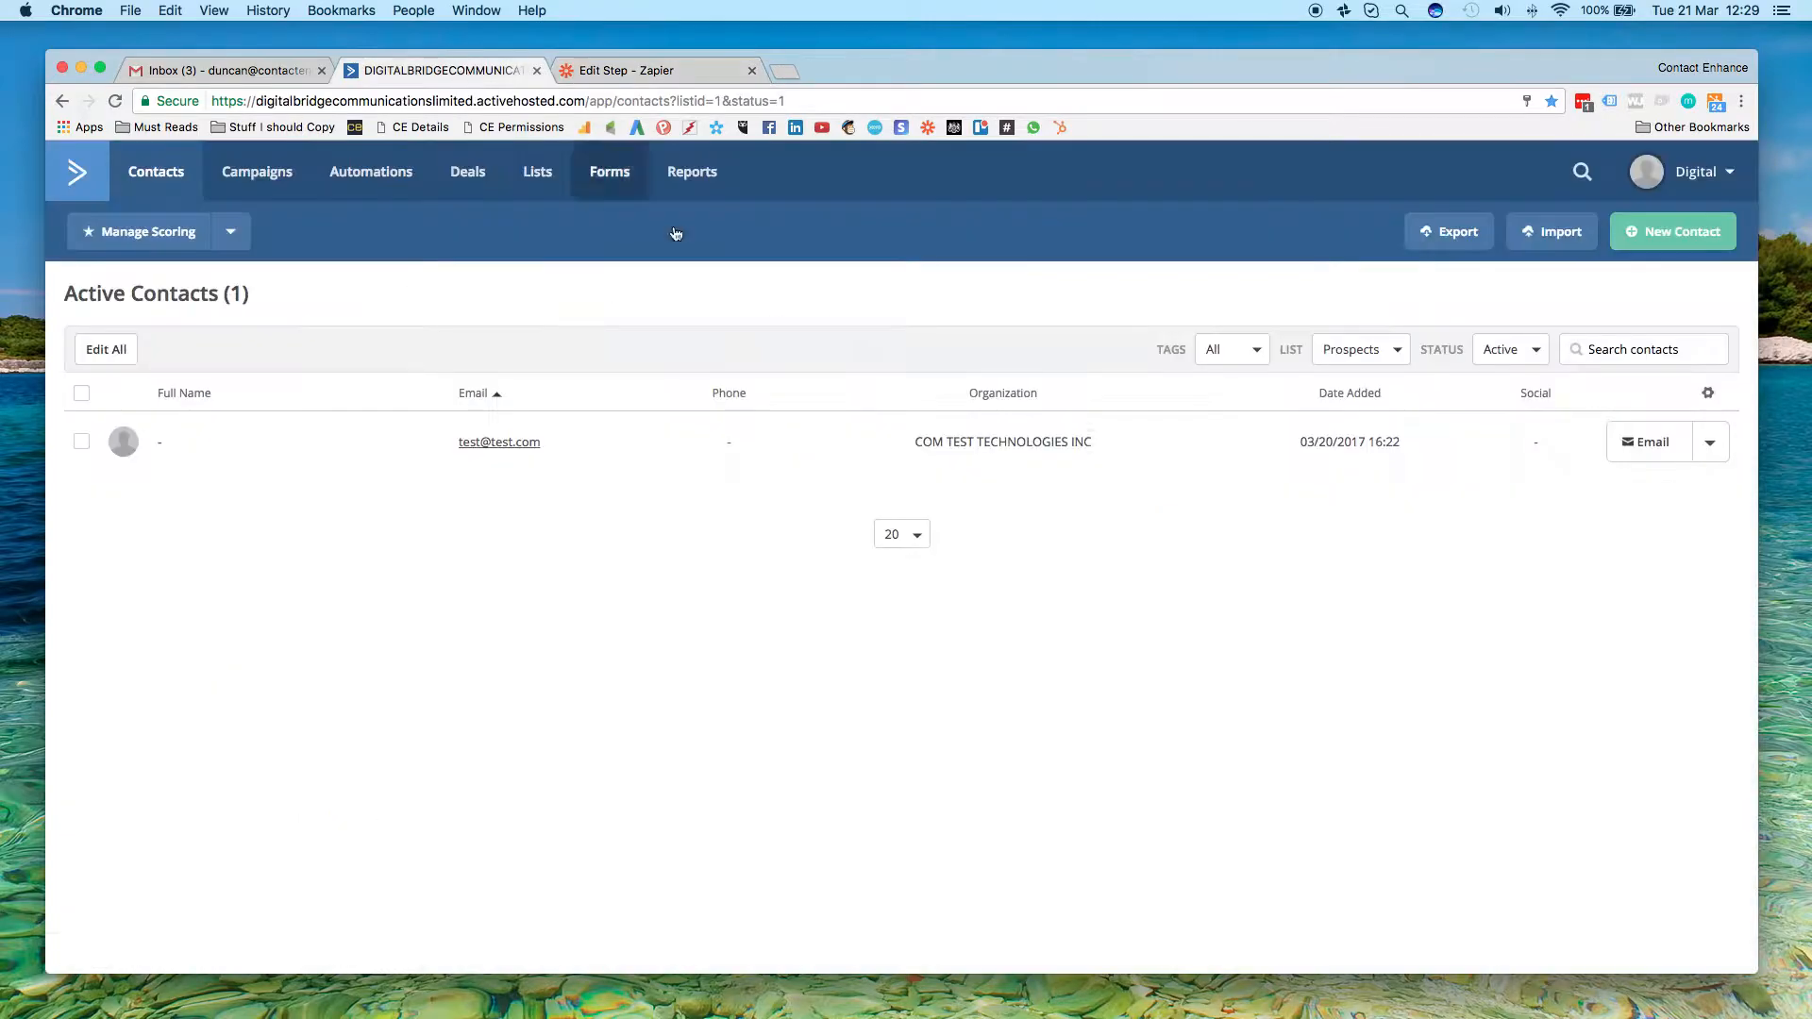
left_click(537, 171)
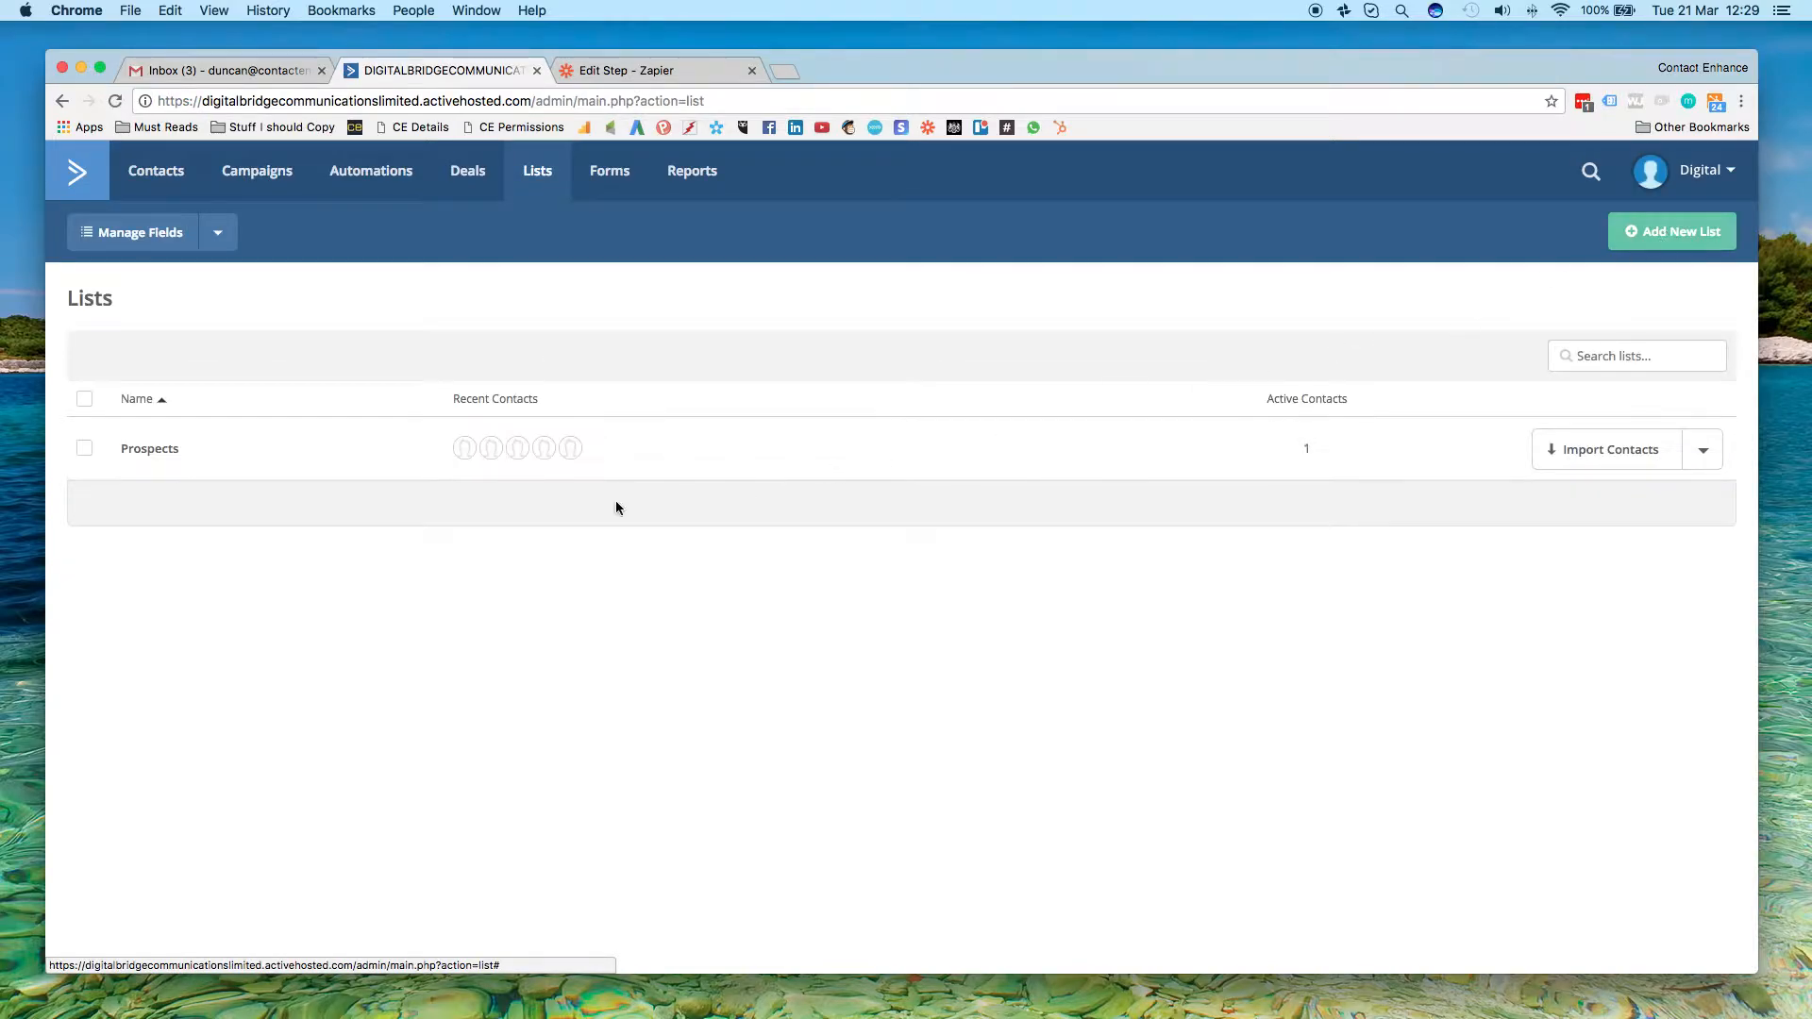
left_click(151, 449)
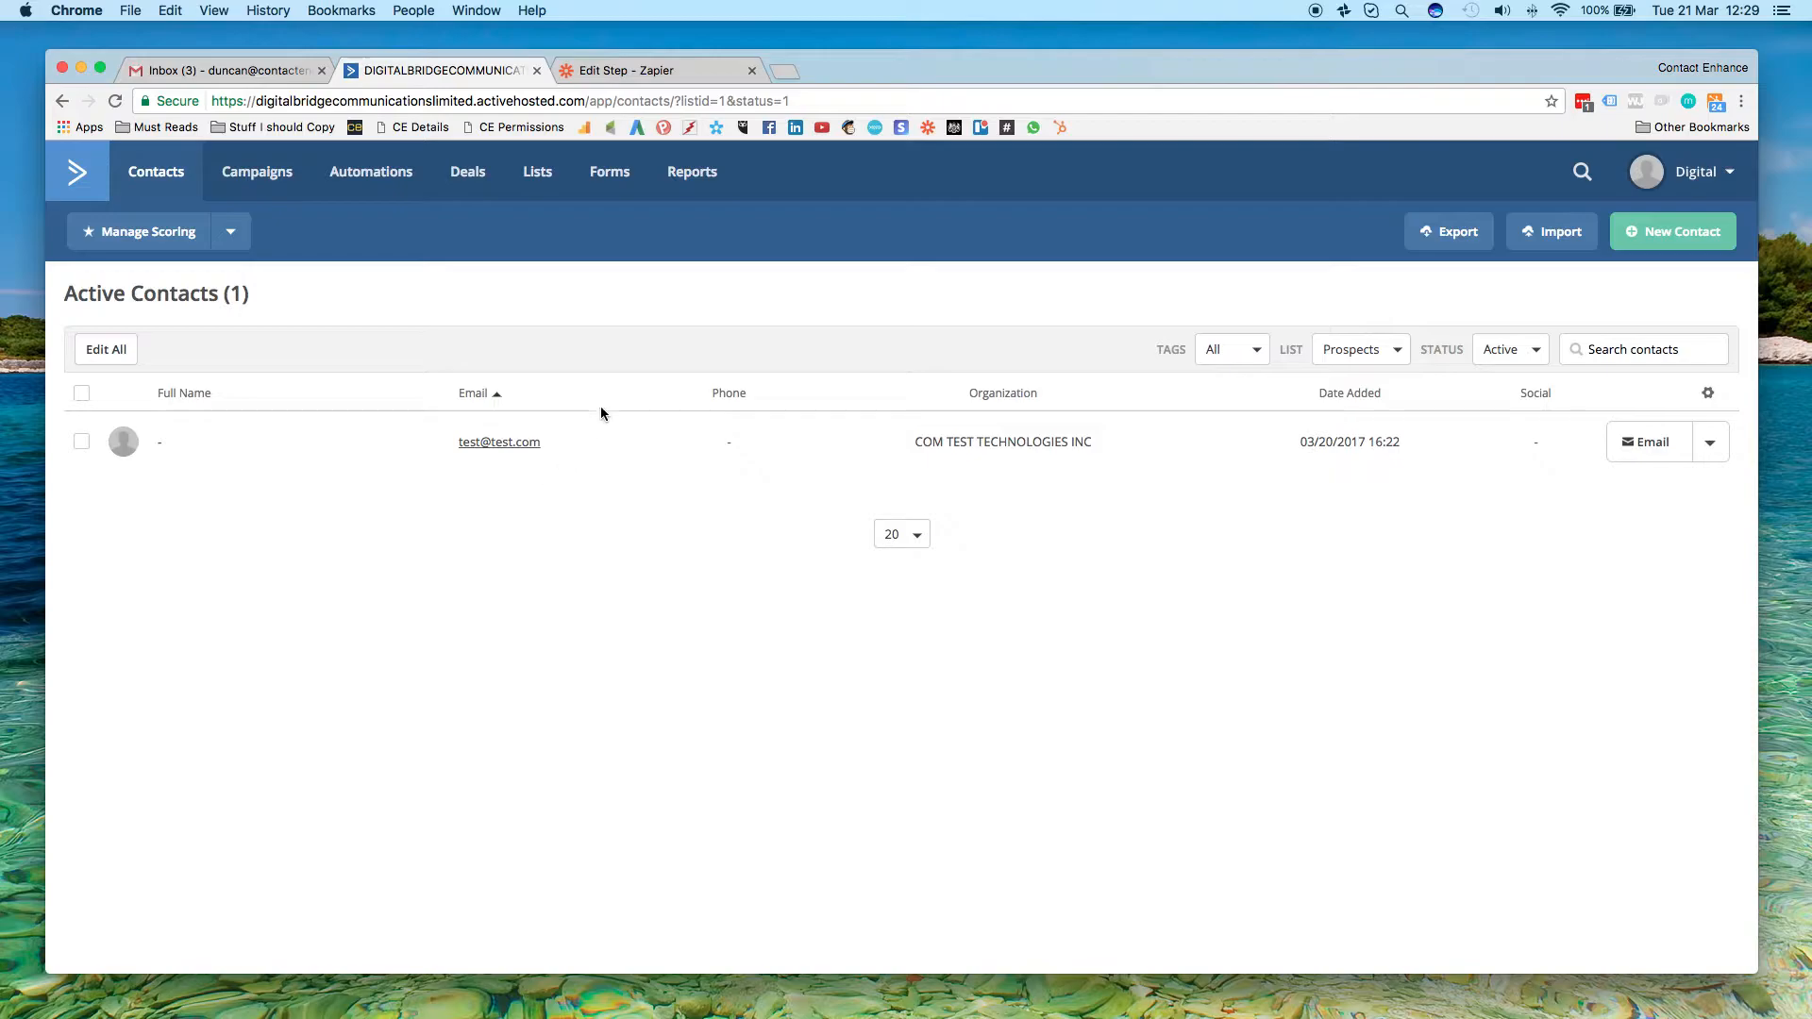
Return to the Zapier editor and view the Find Company step's app and search action
left_click(657, 73)
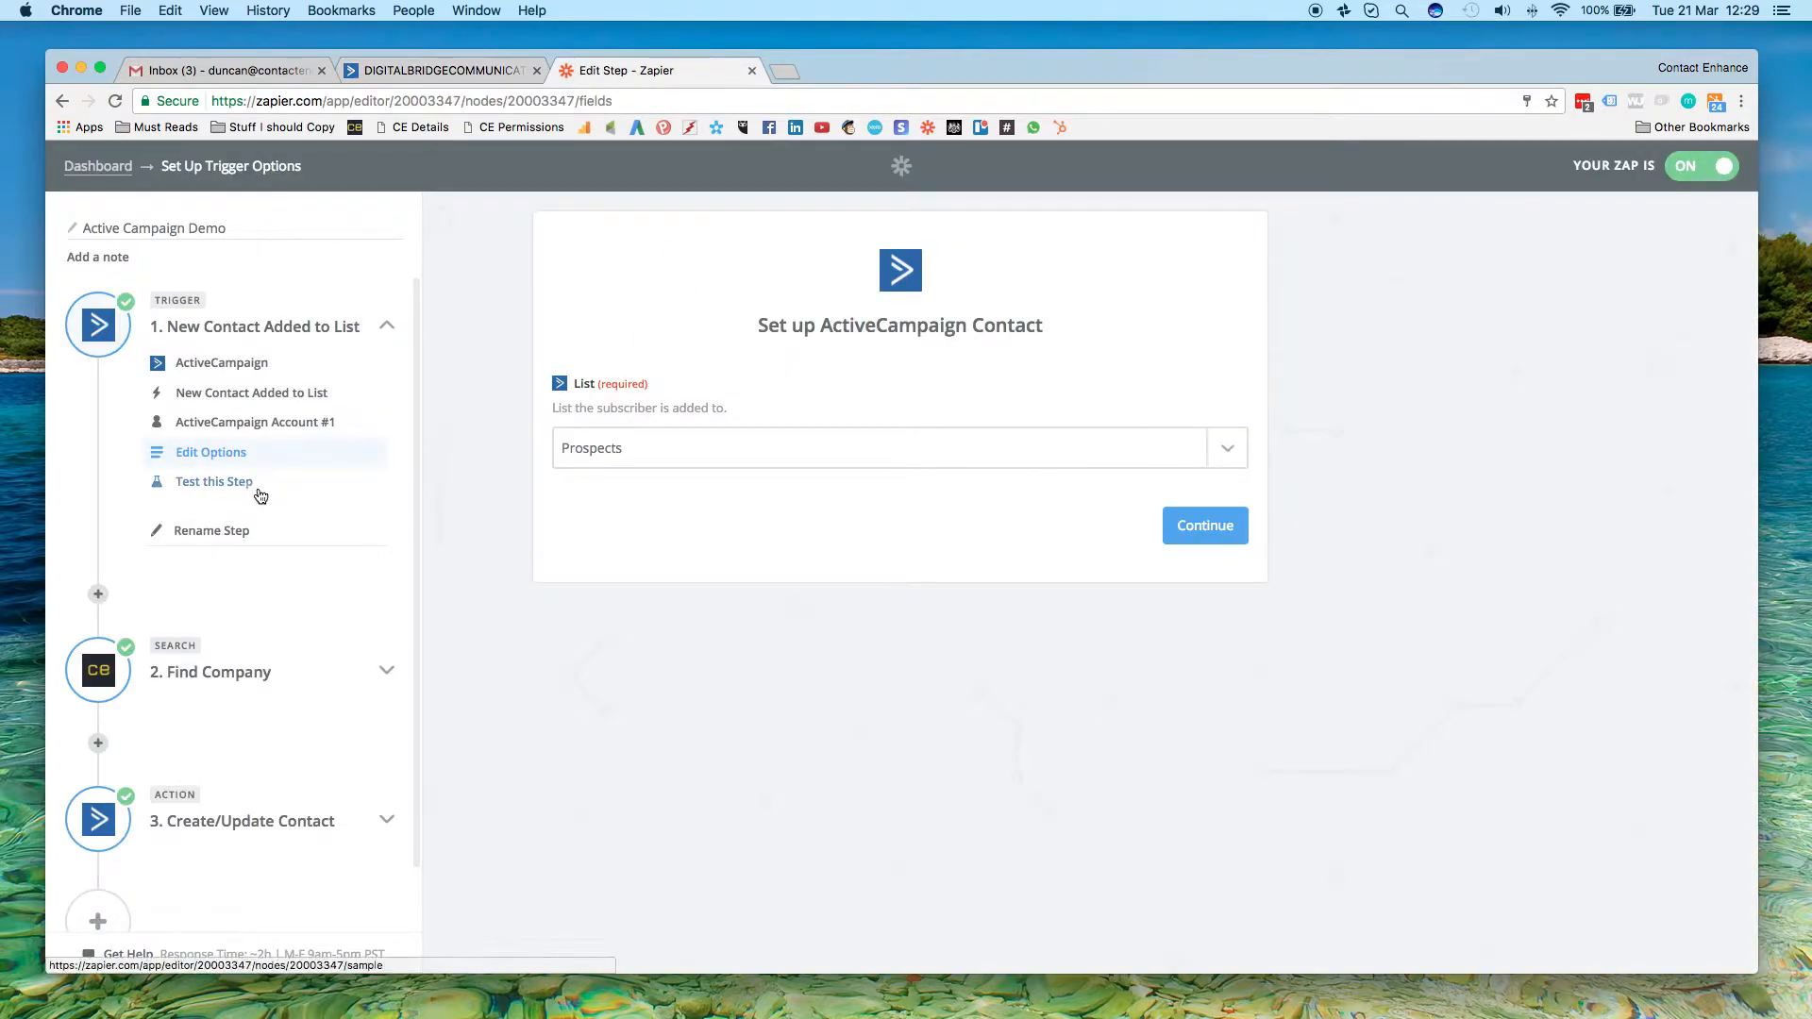
scroll(255, 485, "down", 2)
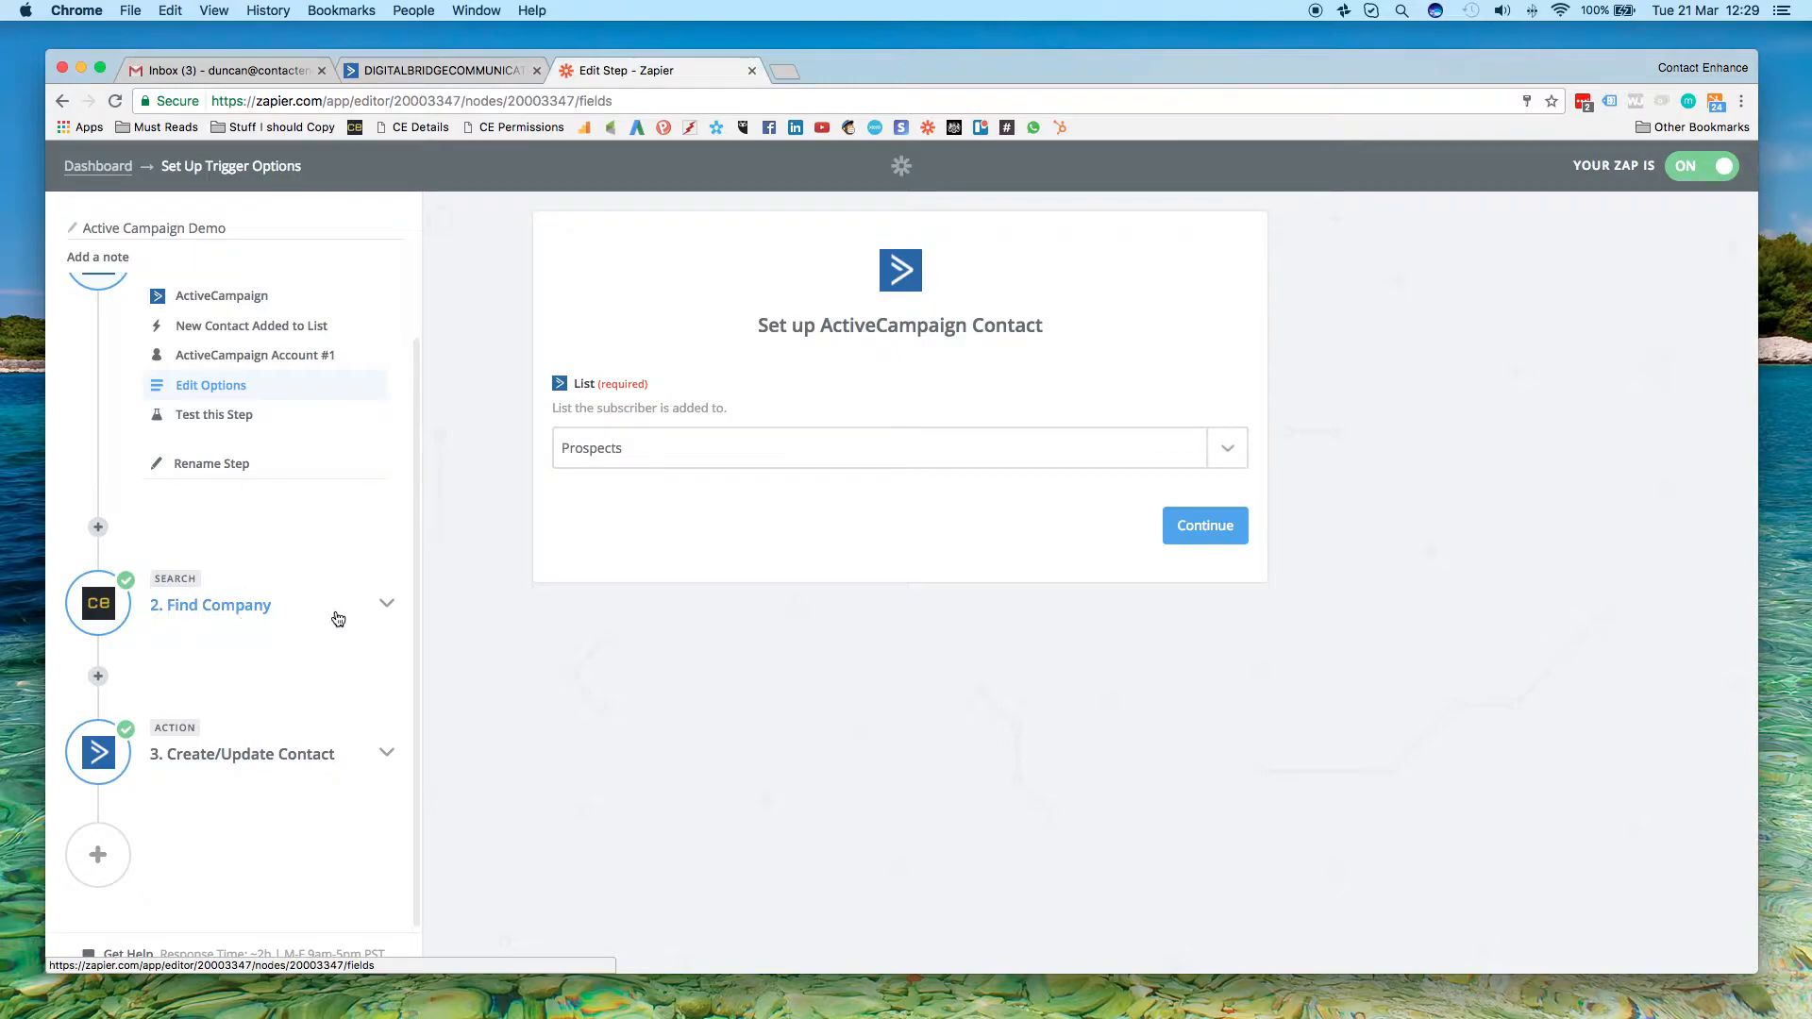
left_click(387, 604)
left_click(231, 645)
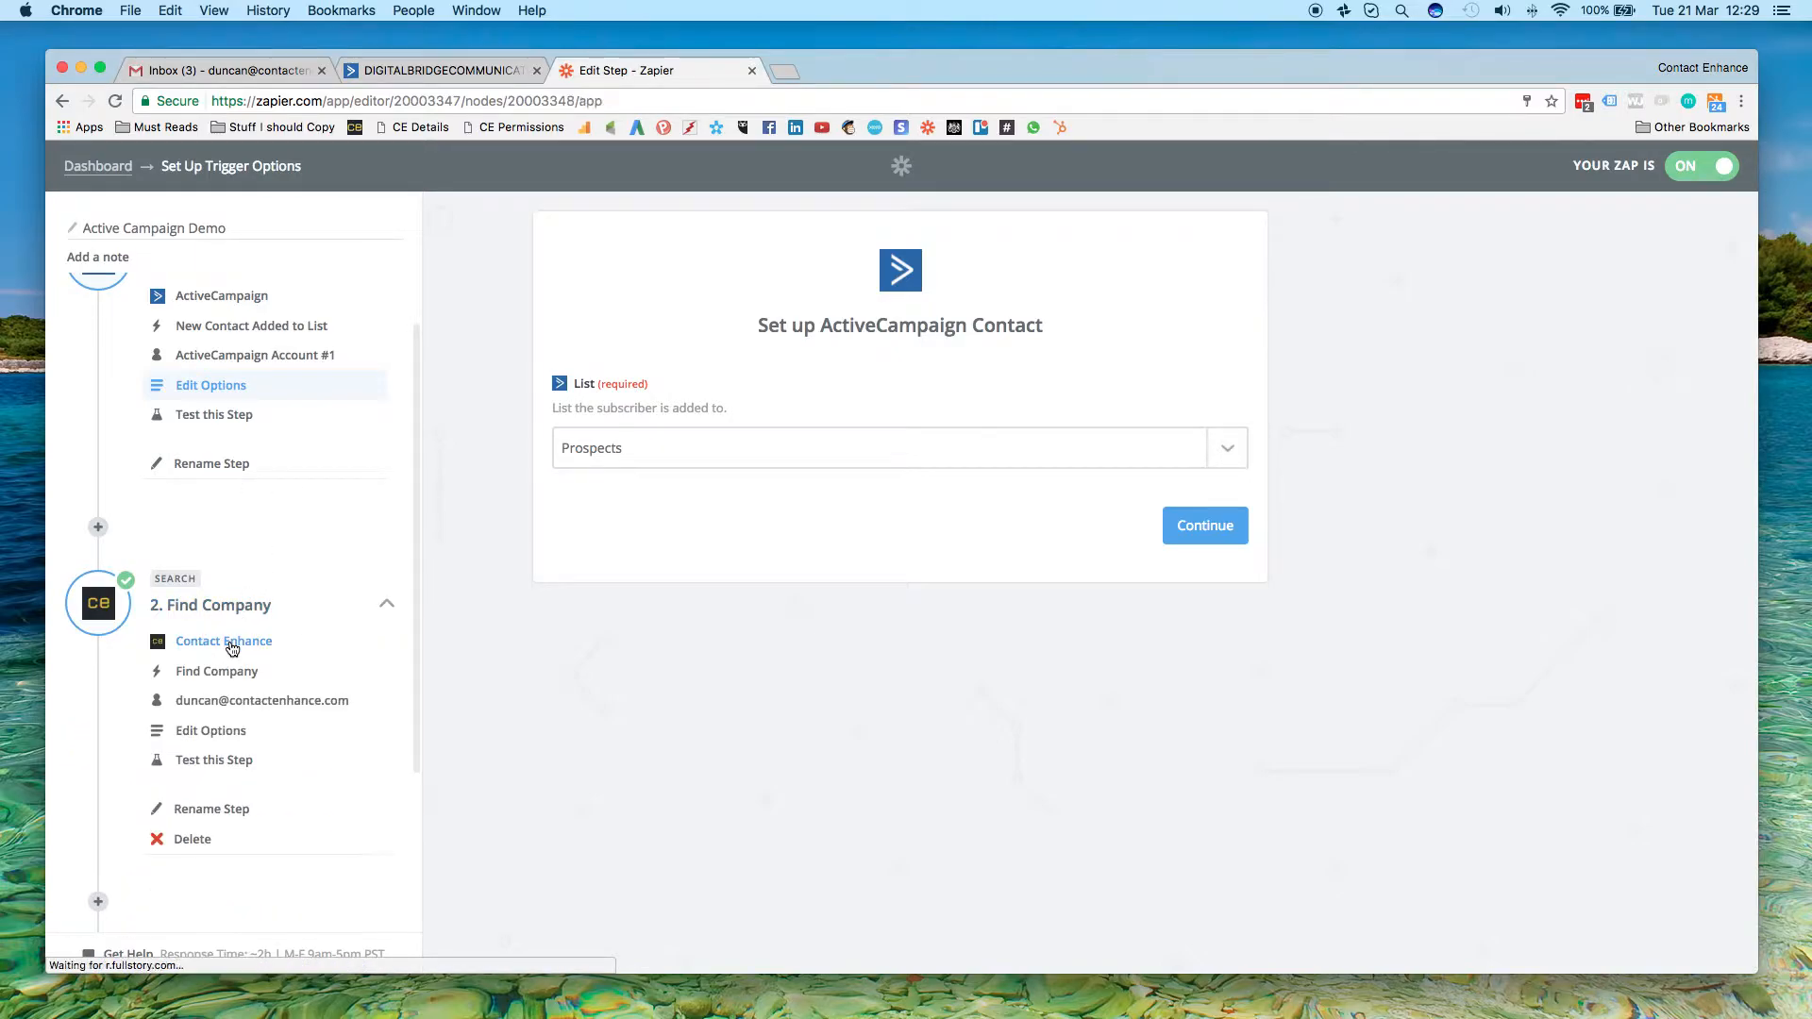
left_click(235, 671)
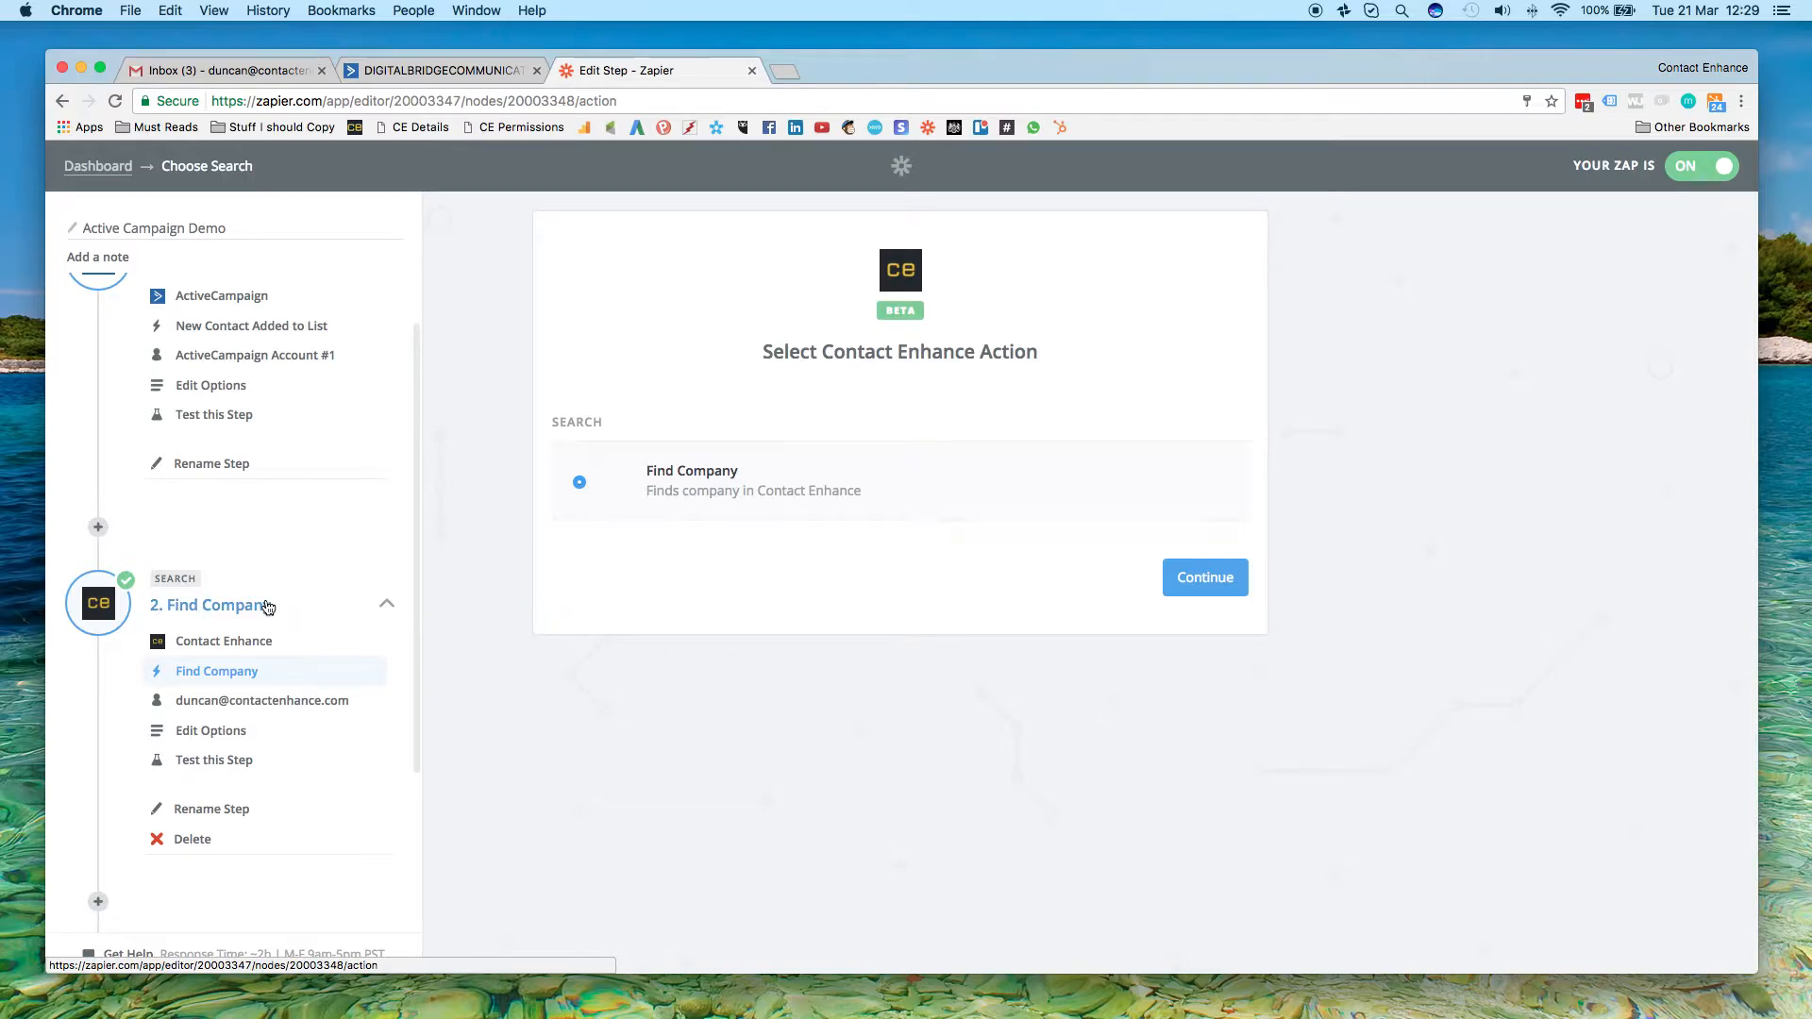
Test the connection of the Contact Enhance account selected for the Find Company step
scroll(263, 608, "down", 3)
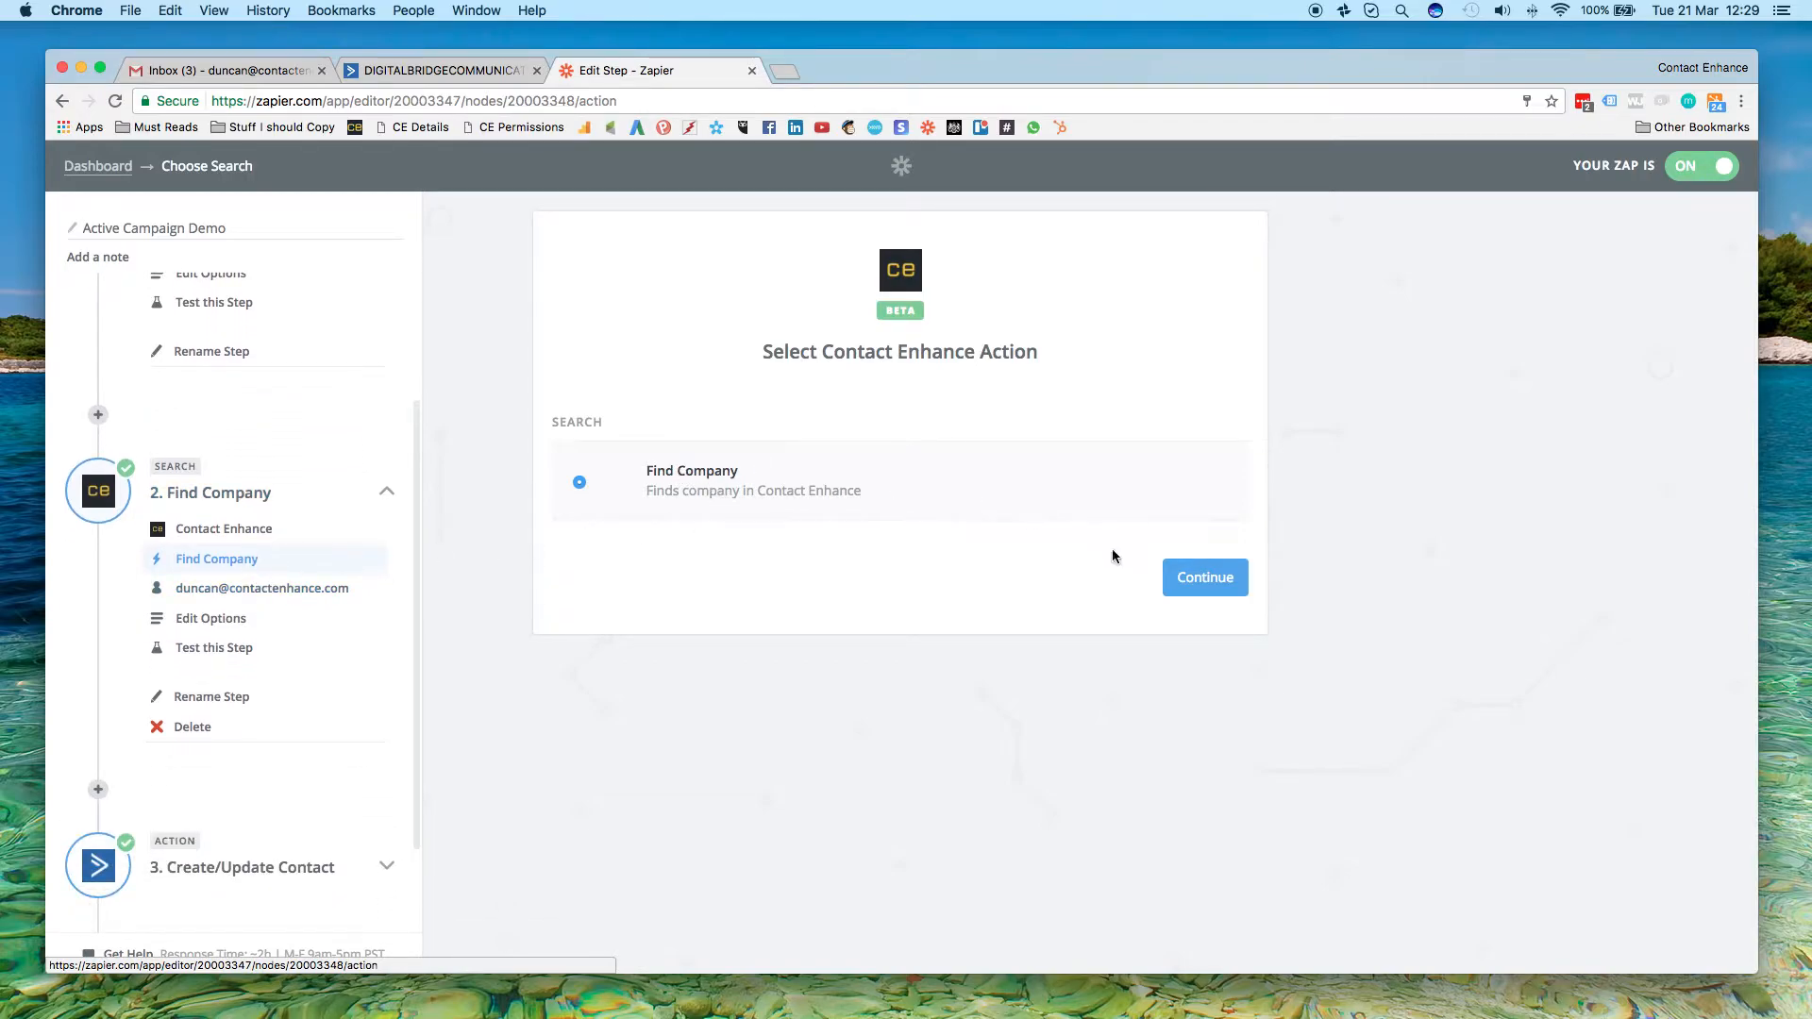
left_click(224, 598)
scroll(699, 566, "down", 5)
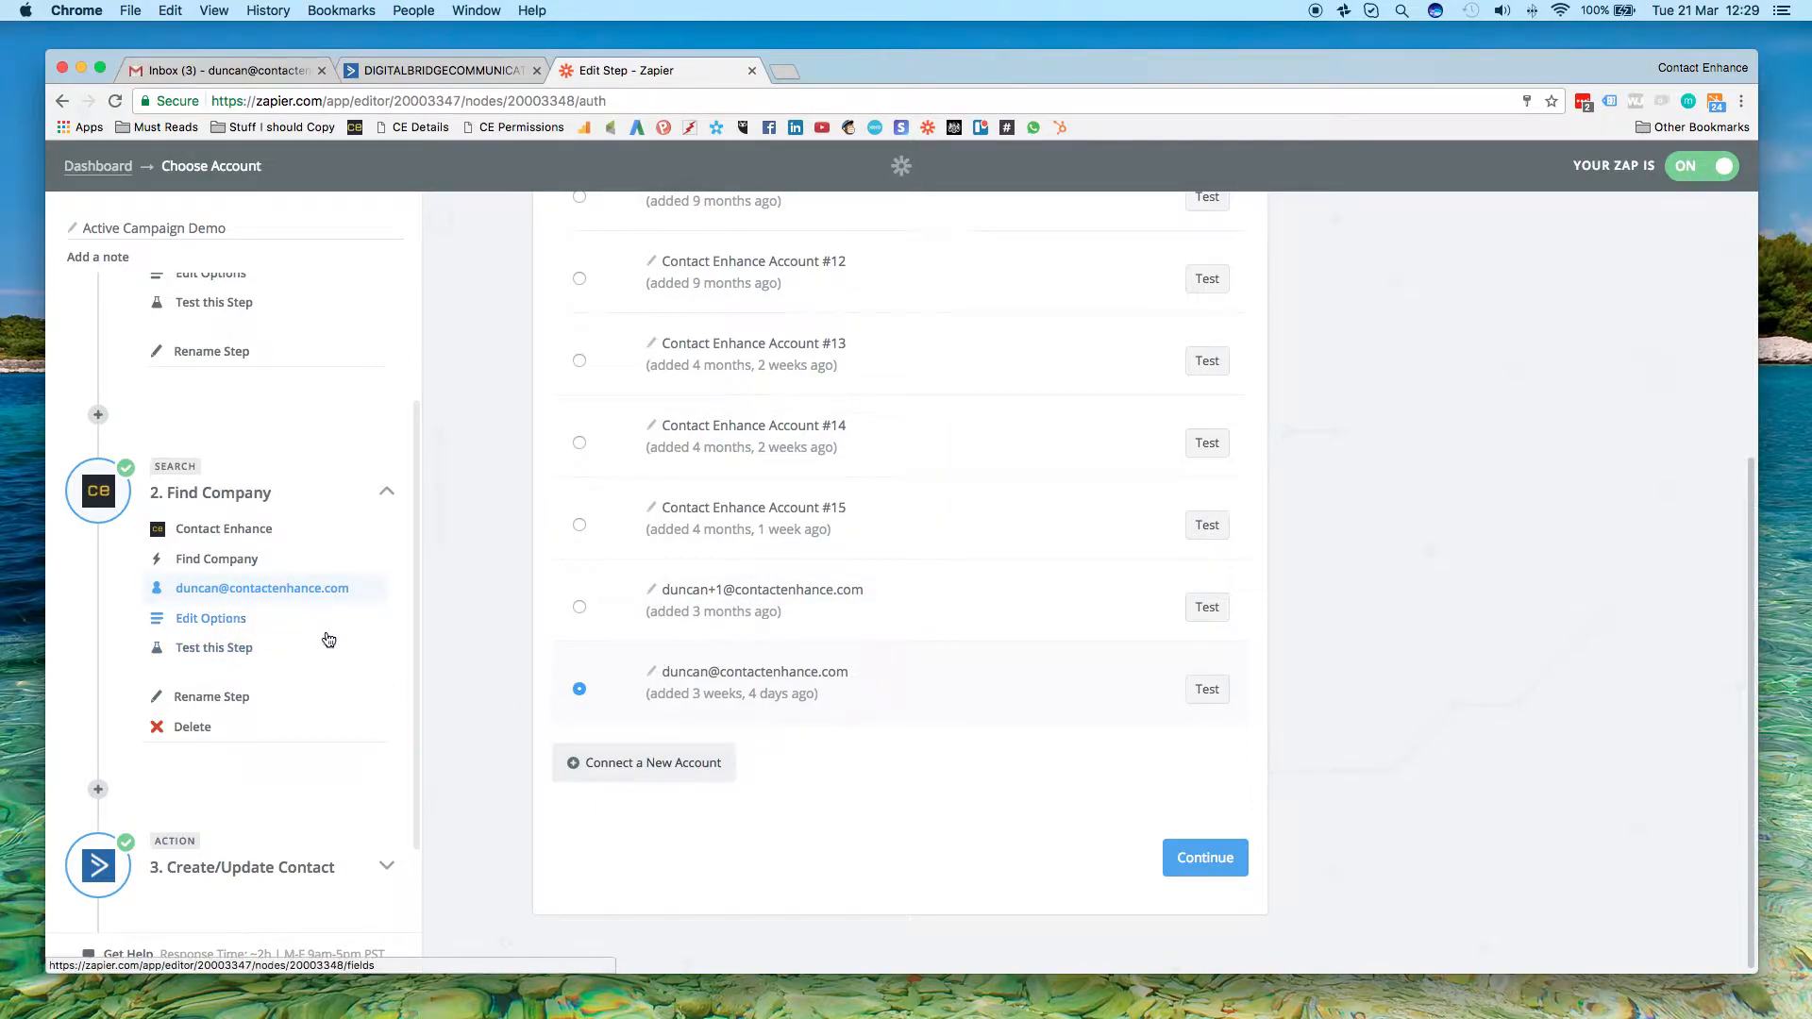
left_click(1207, 691)
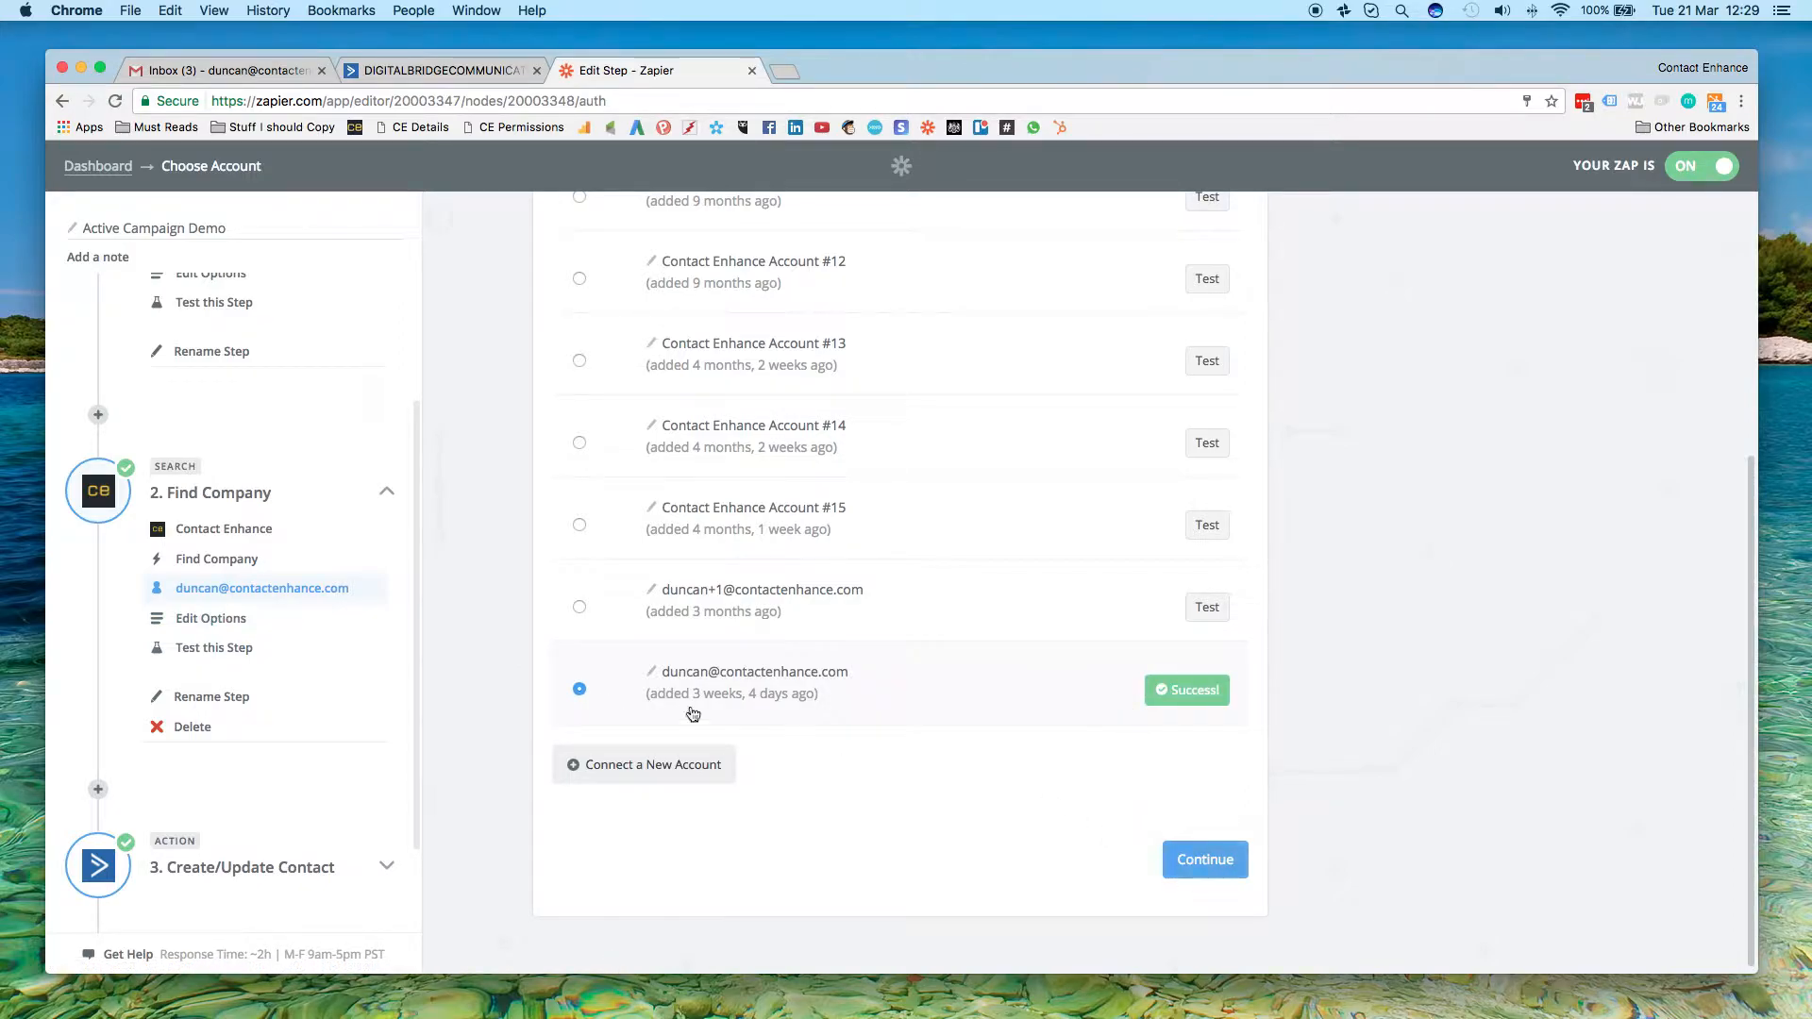
Review the Find Company step's search options and its test page
left_click(211, 618)
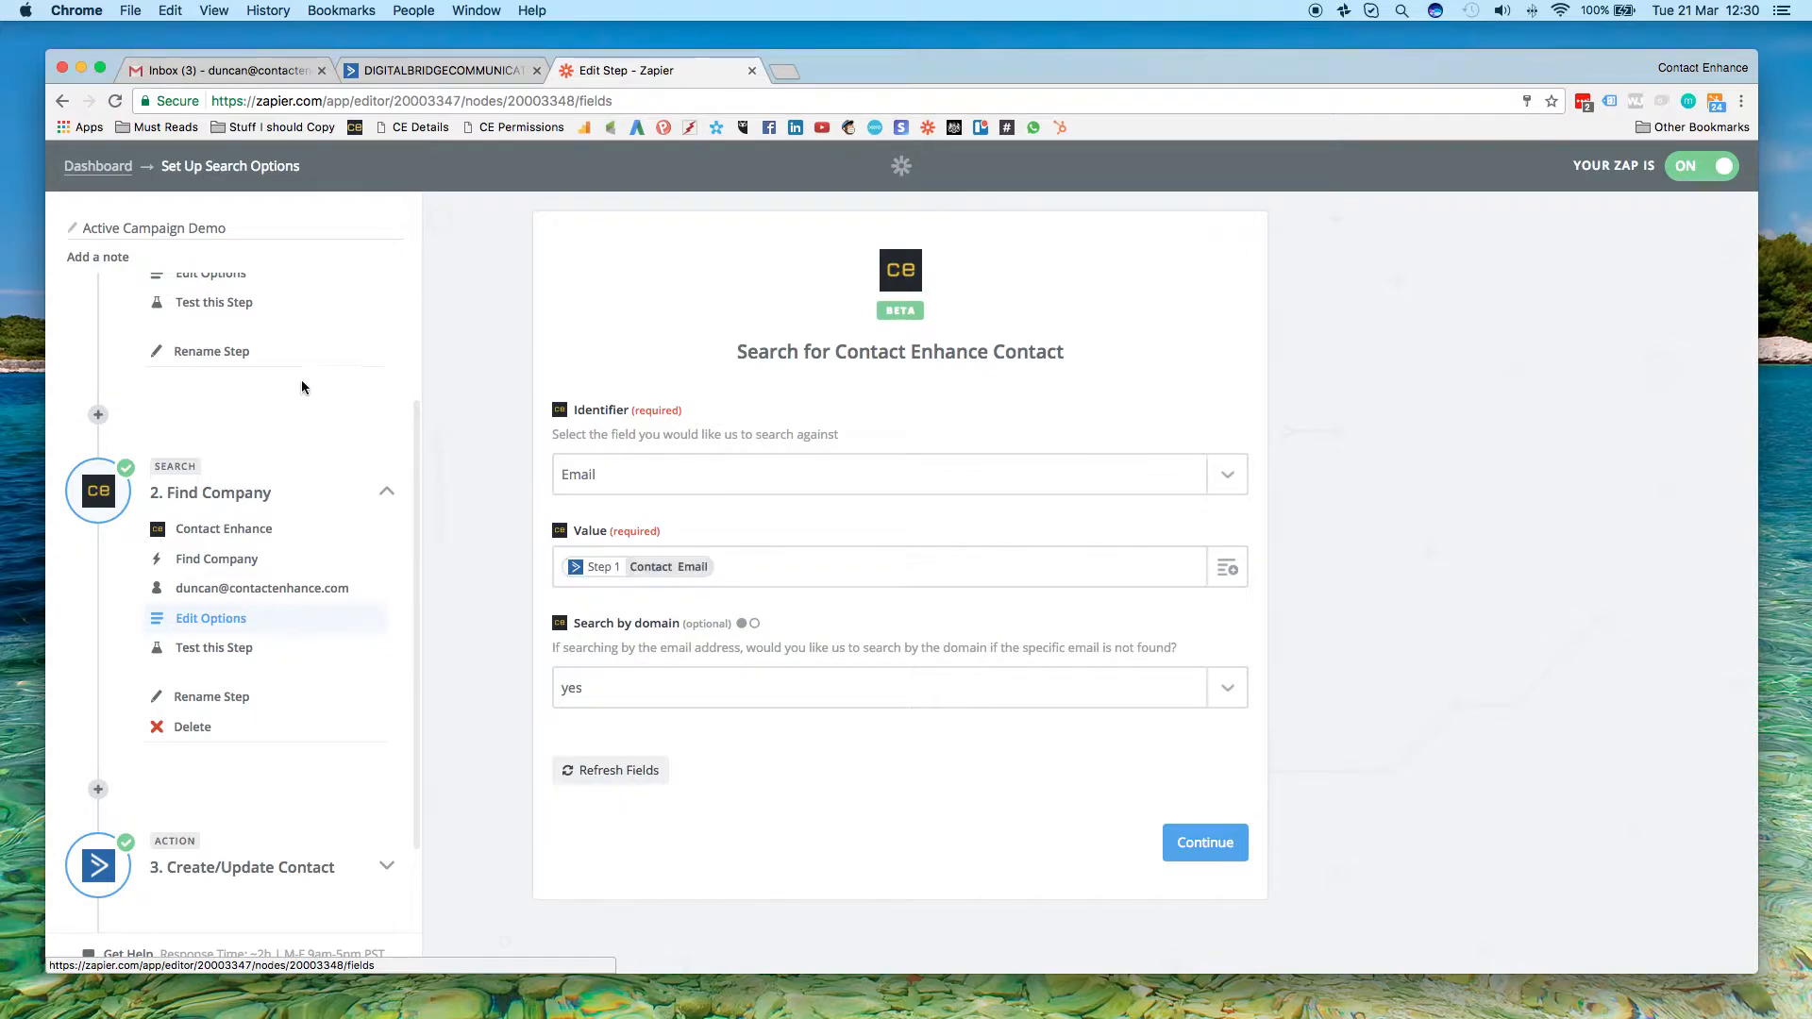
scroll(302, 379, "up", 3)
scroll(255, 387, "down", 3)
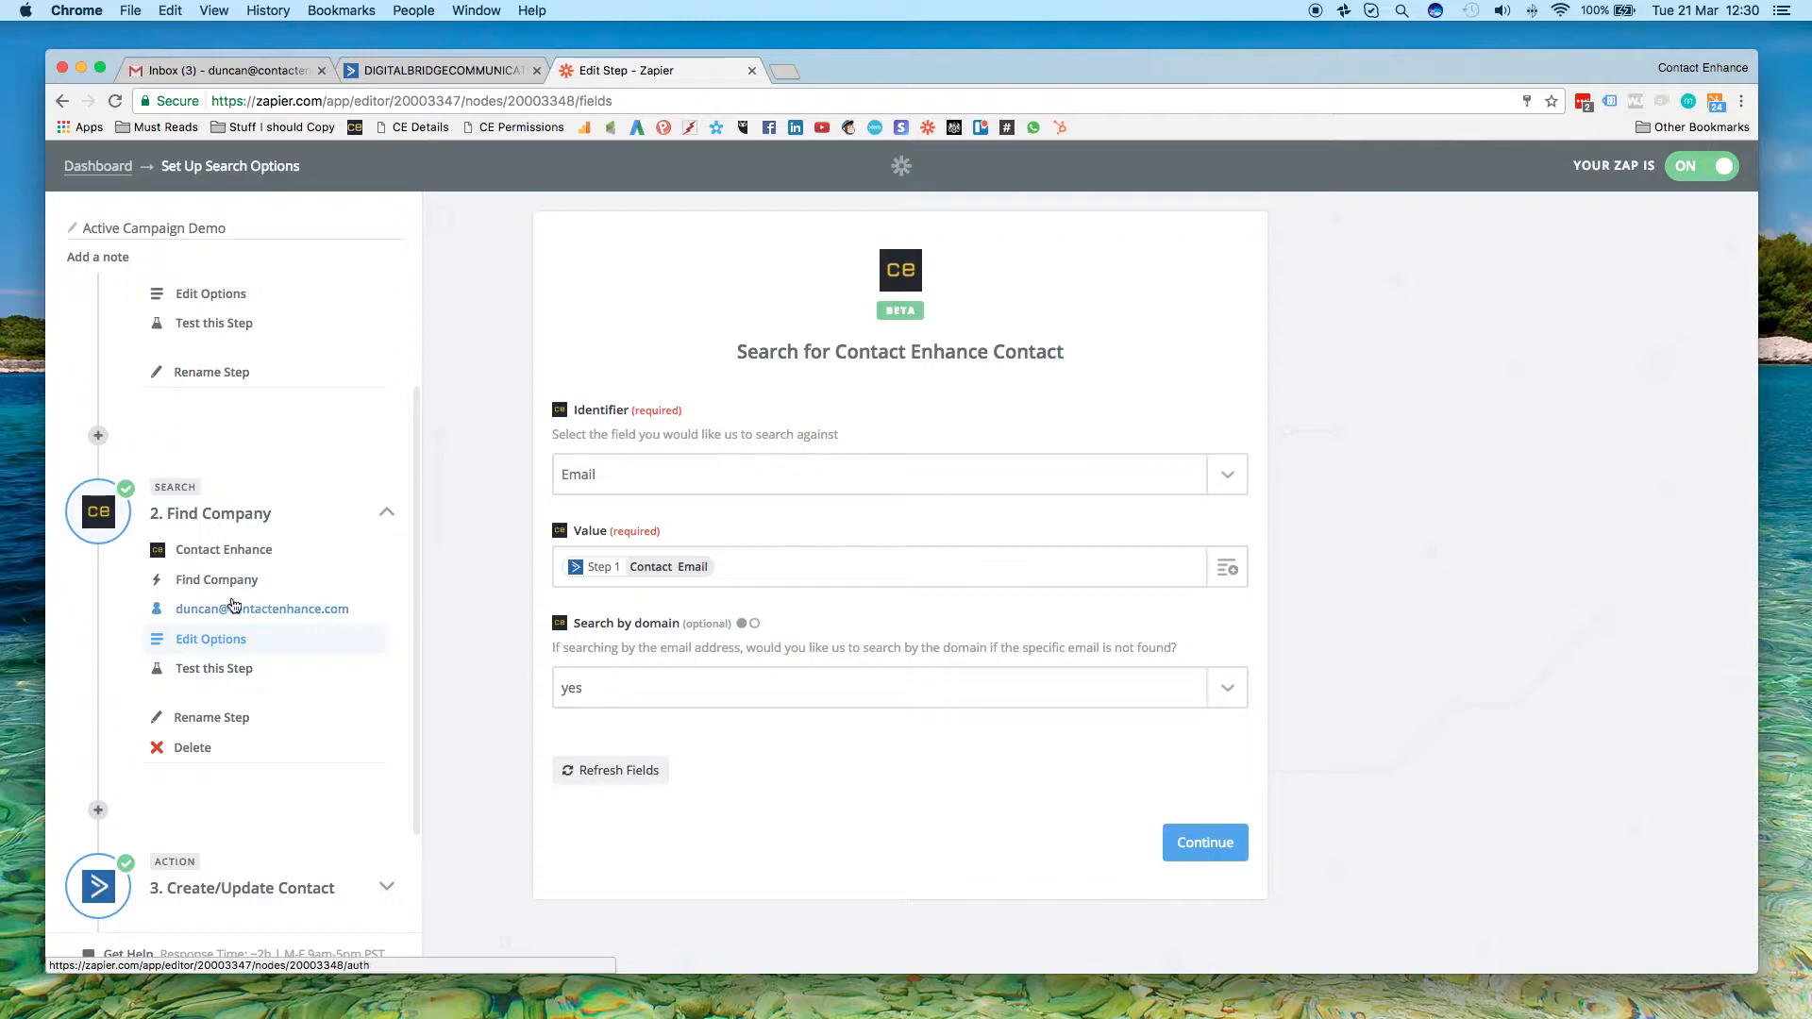
scroll(267, 604, "down", 3)
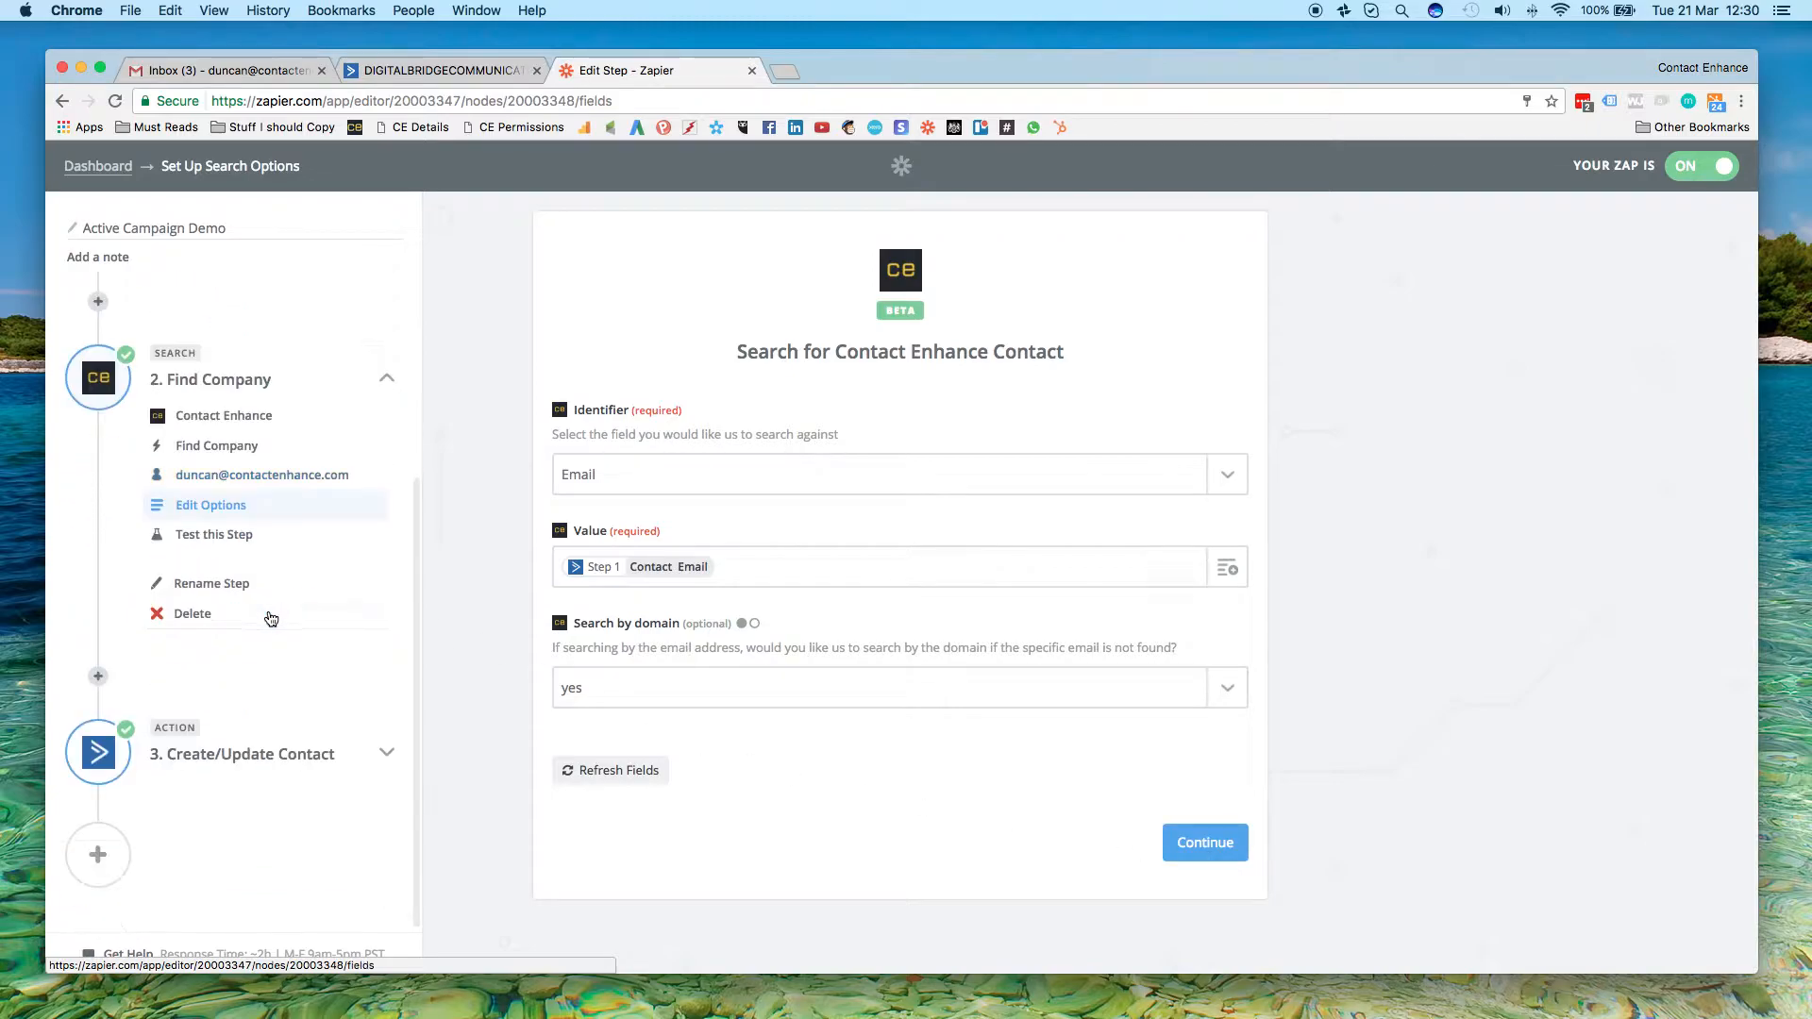
left_click(228, 535)
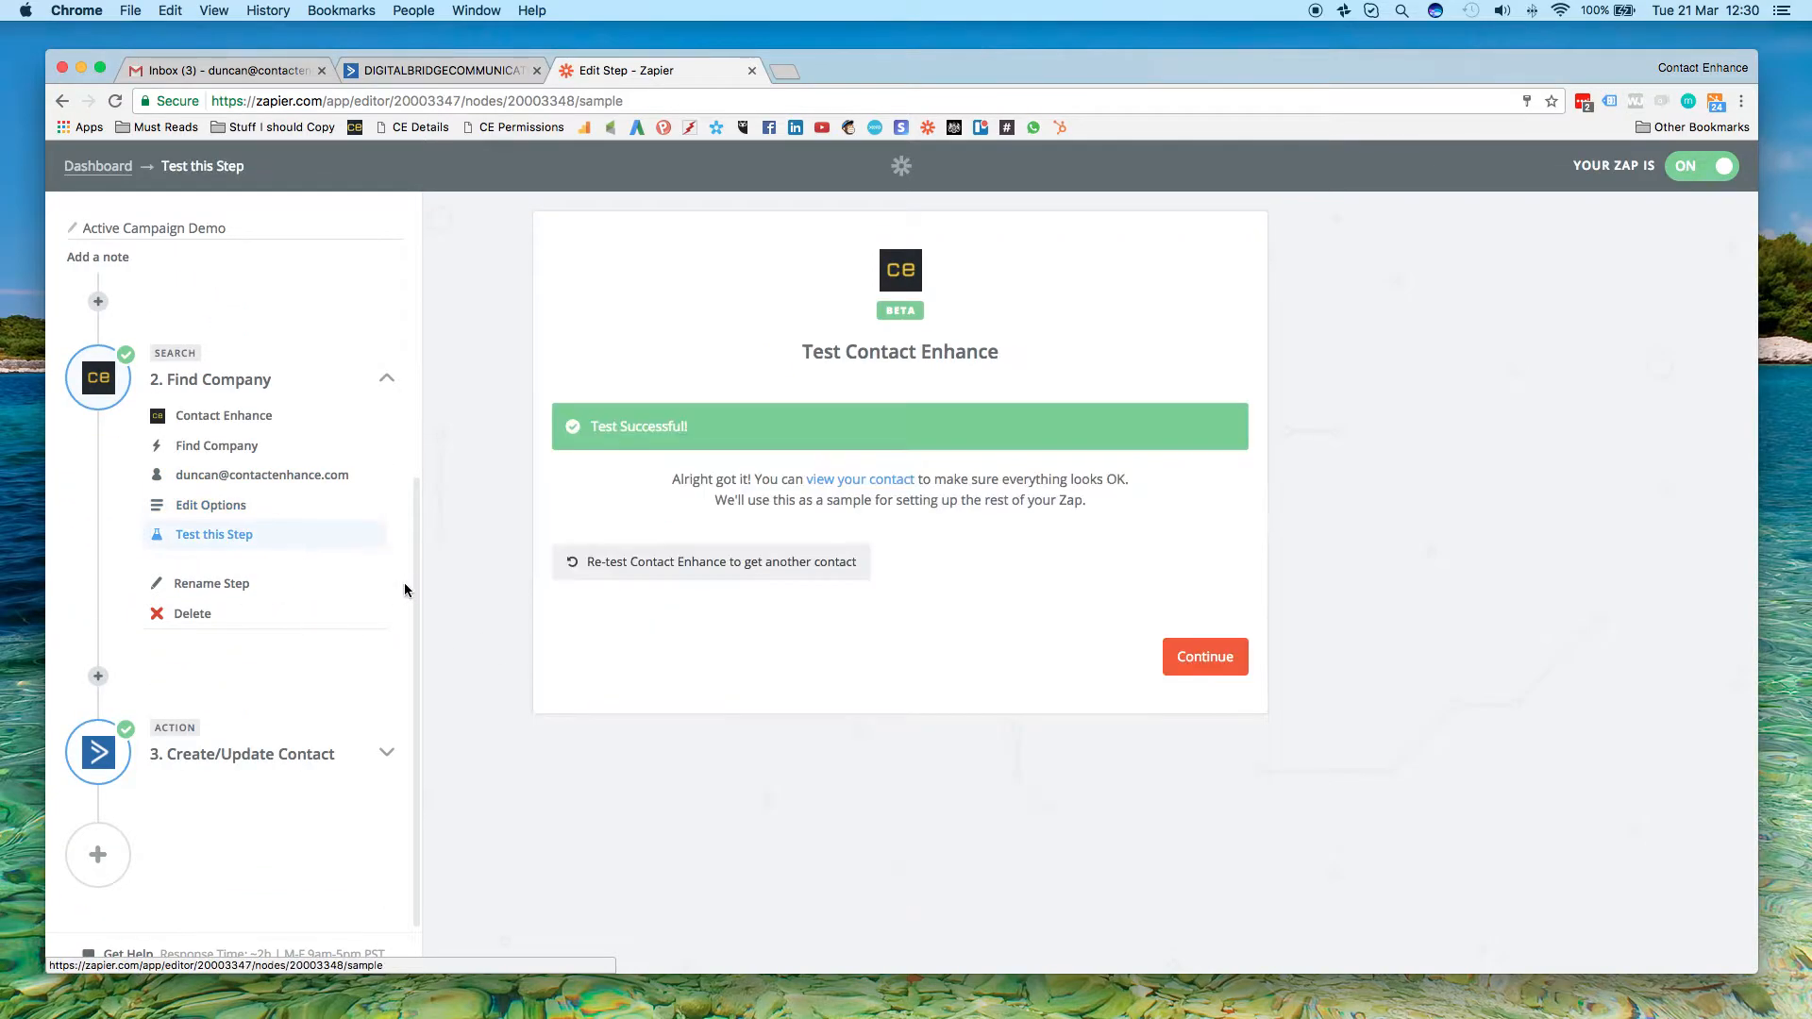
Expand the Create/Update Contact action to show its settings
left_click(388, 757)
scroll(310, 505, "down", 4)
scroll(309, 506, "up", 2)
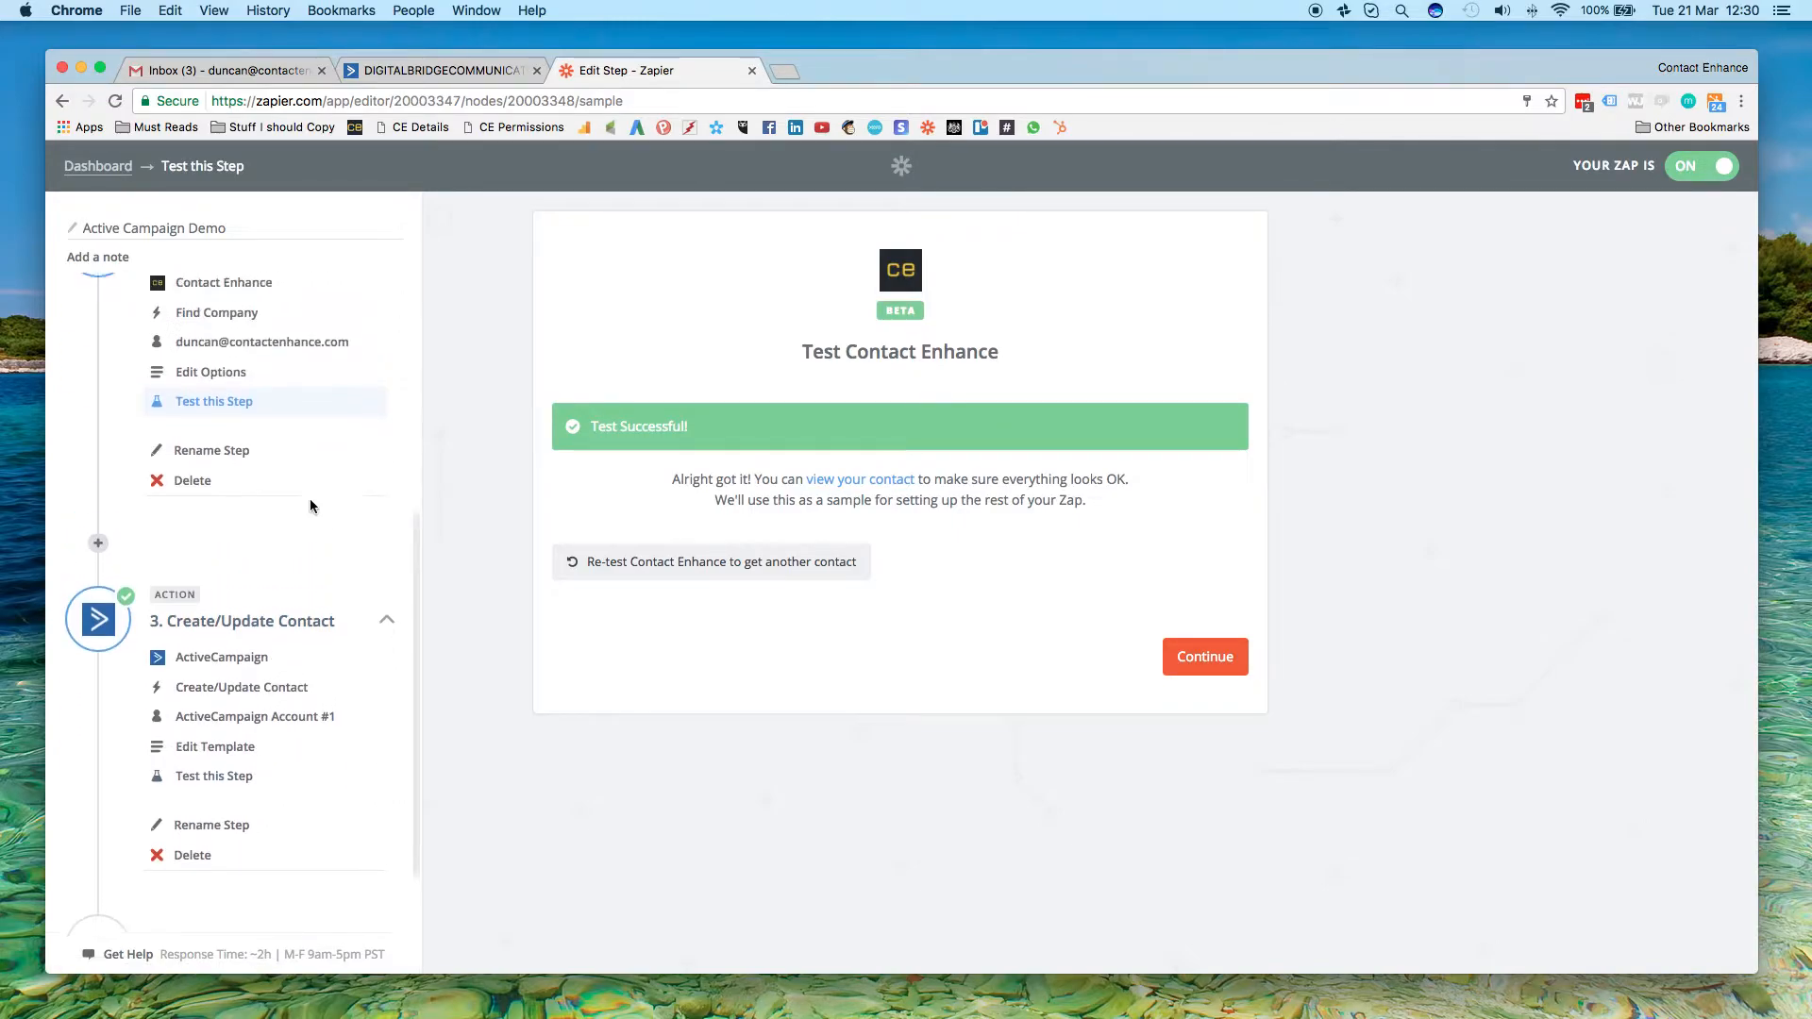
View the Prospects contact in ActiveCampaign and open the test.com website alongside it
left_click(444, 70)
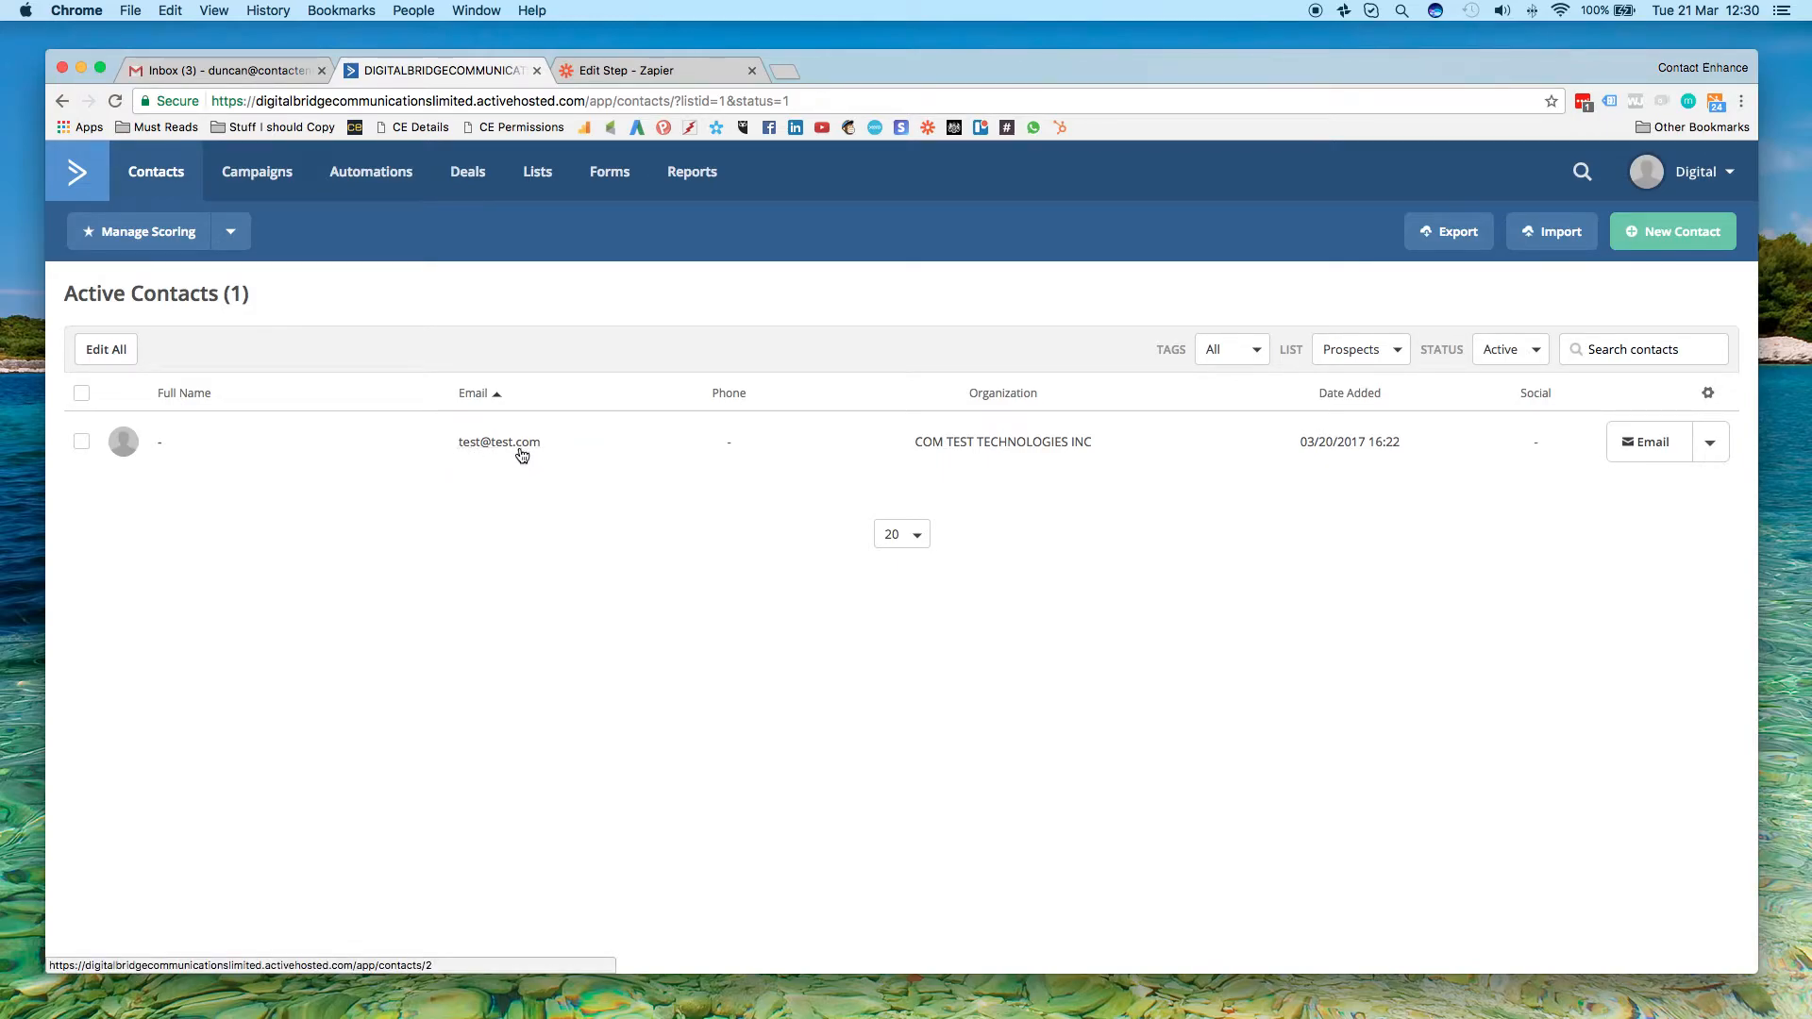
left_click(789, 71)
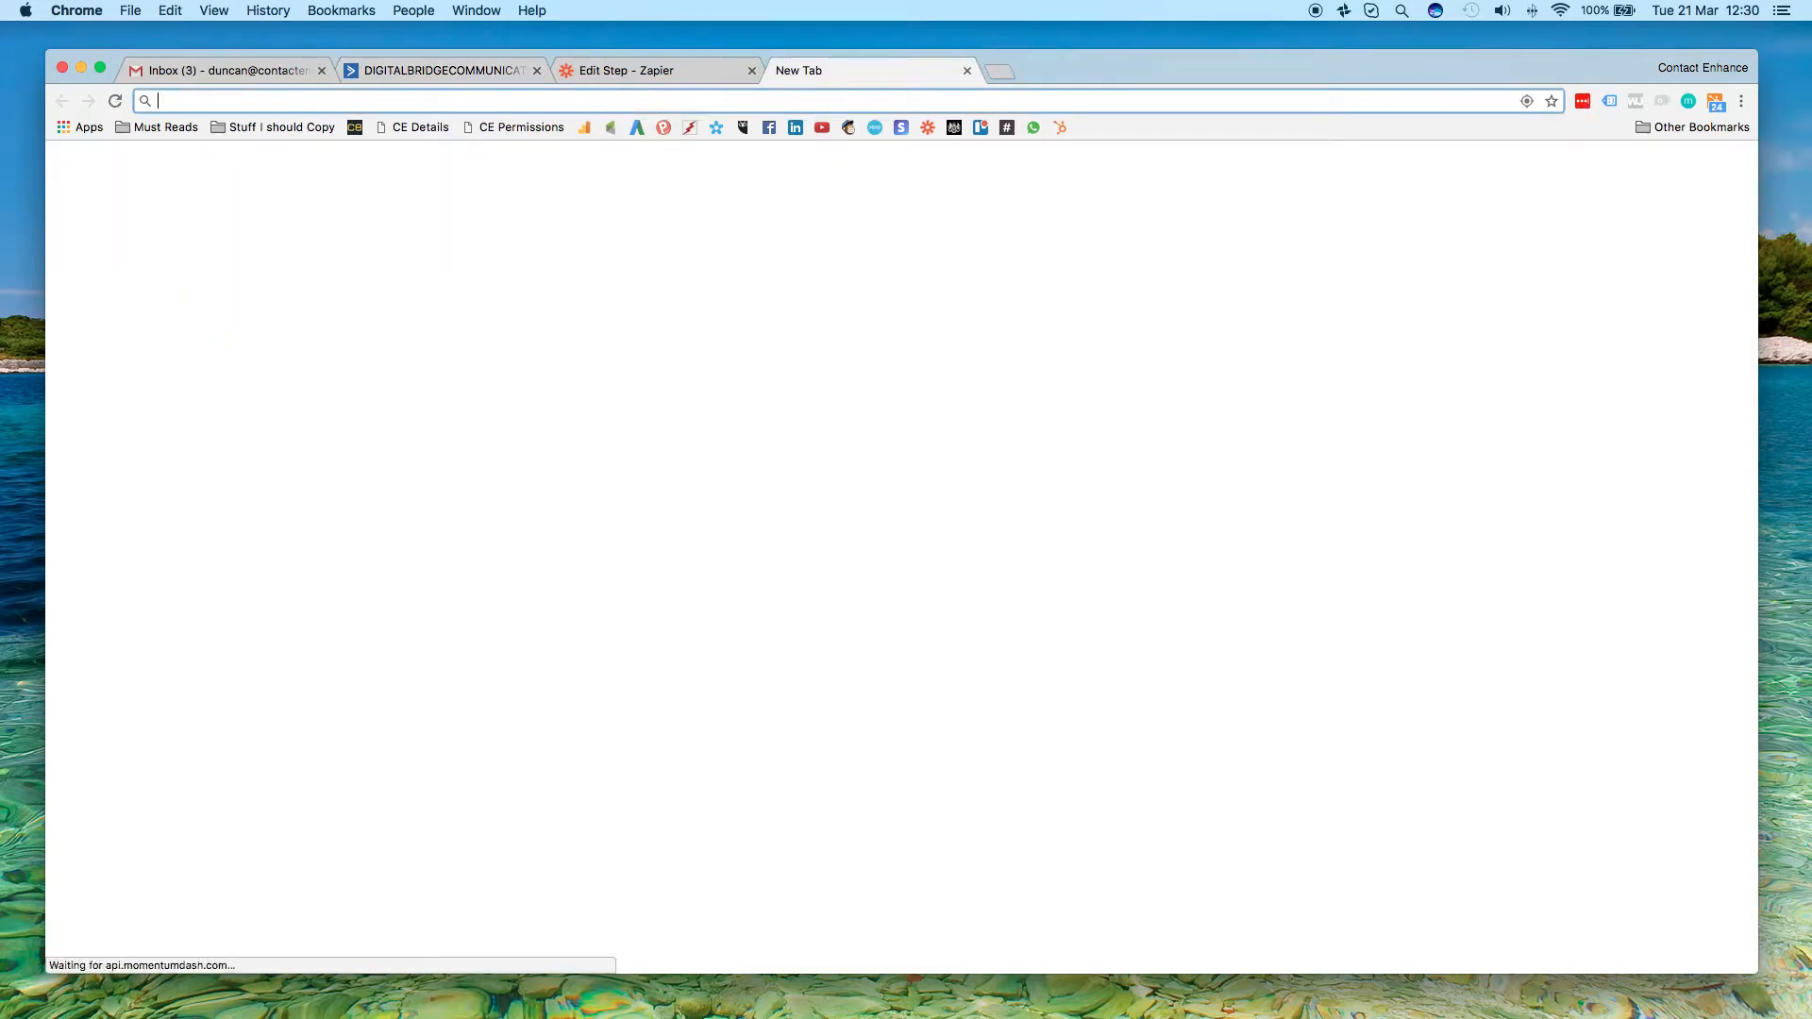
type("test.com")
key("Return")
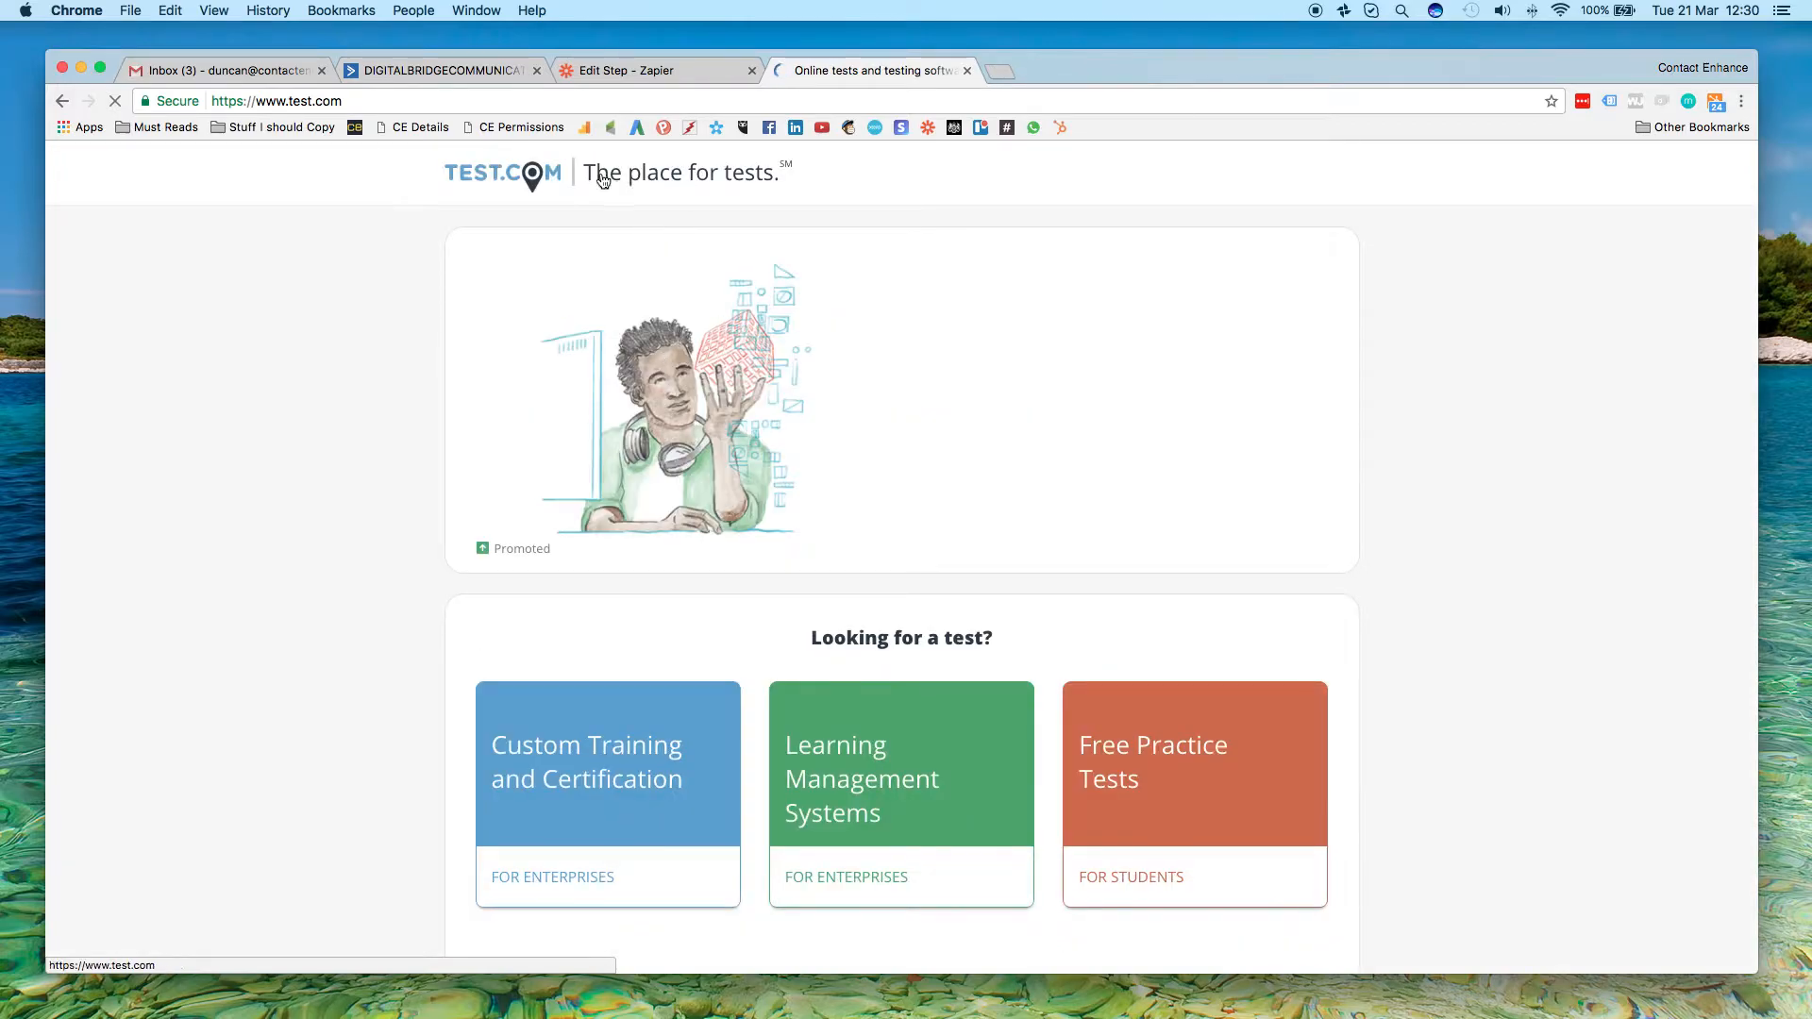
Compare the Prospects contact in ActiveCampaign with the Contact Enhance test page in Zapier, finishing in the Zap editor
left_click(433, 70)
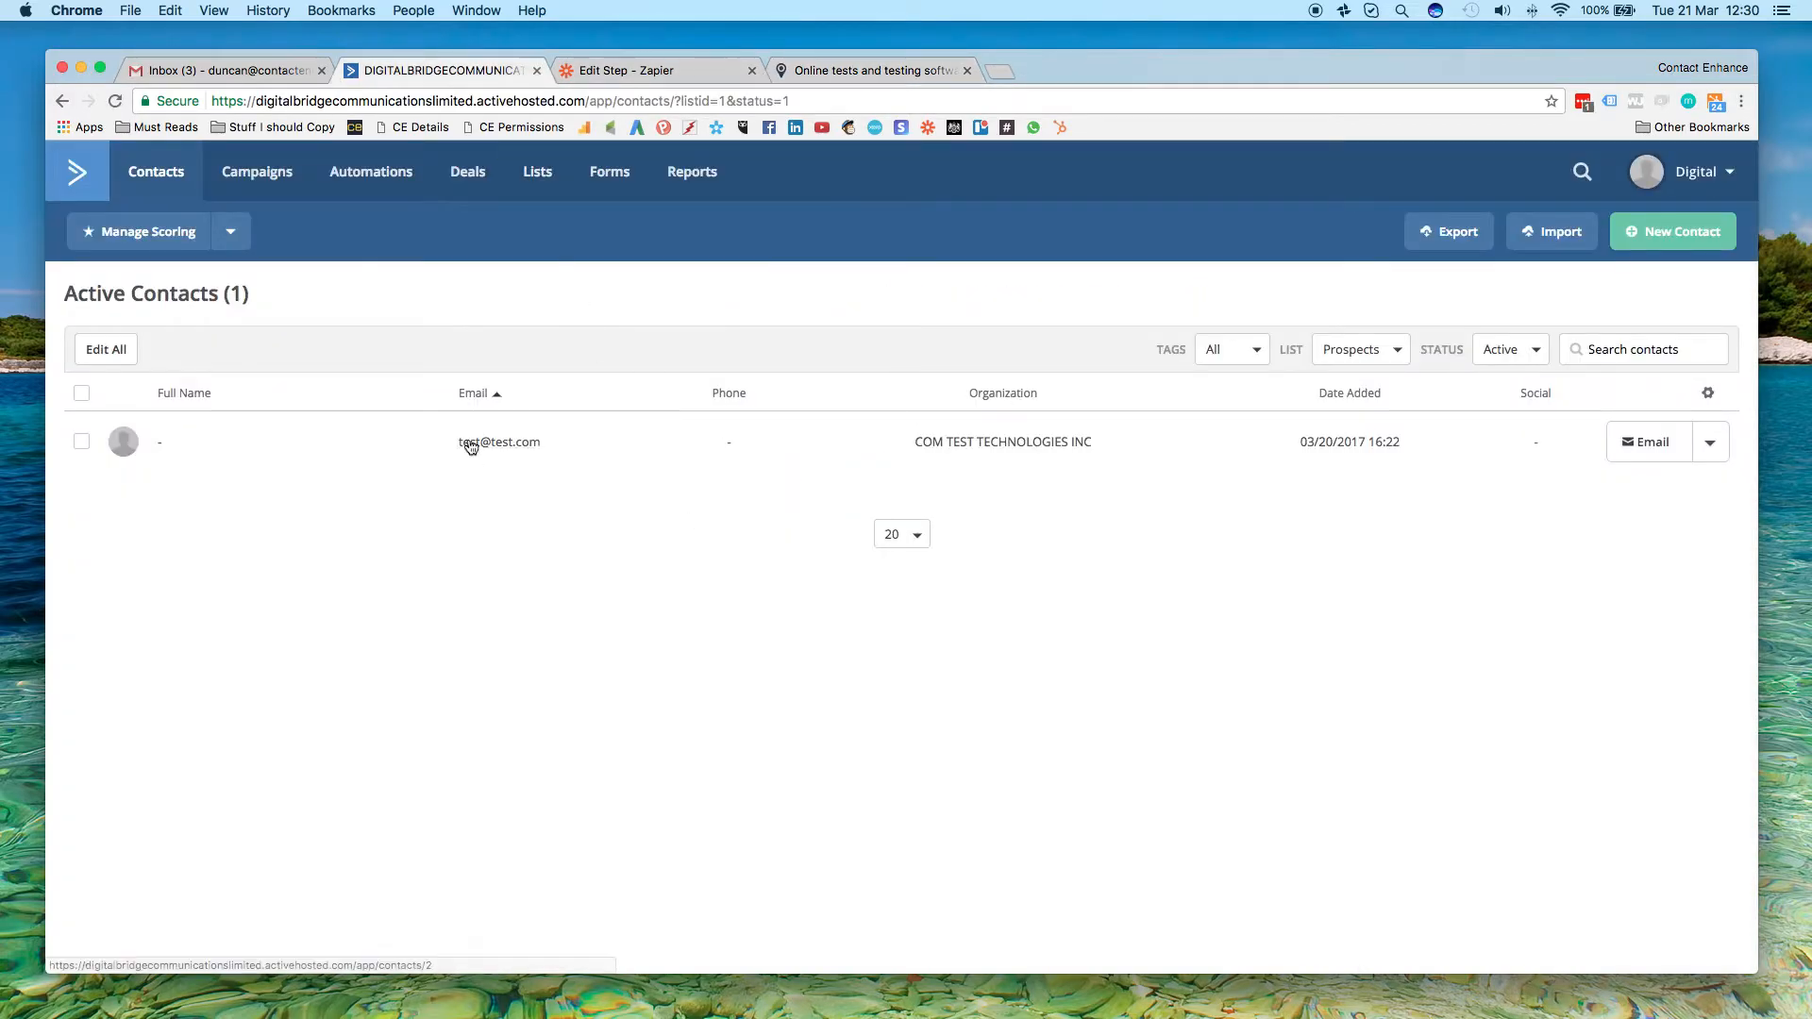
left_click(647, 70)
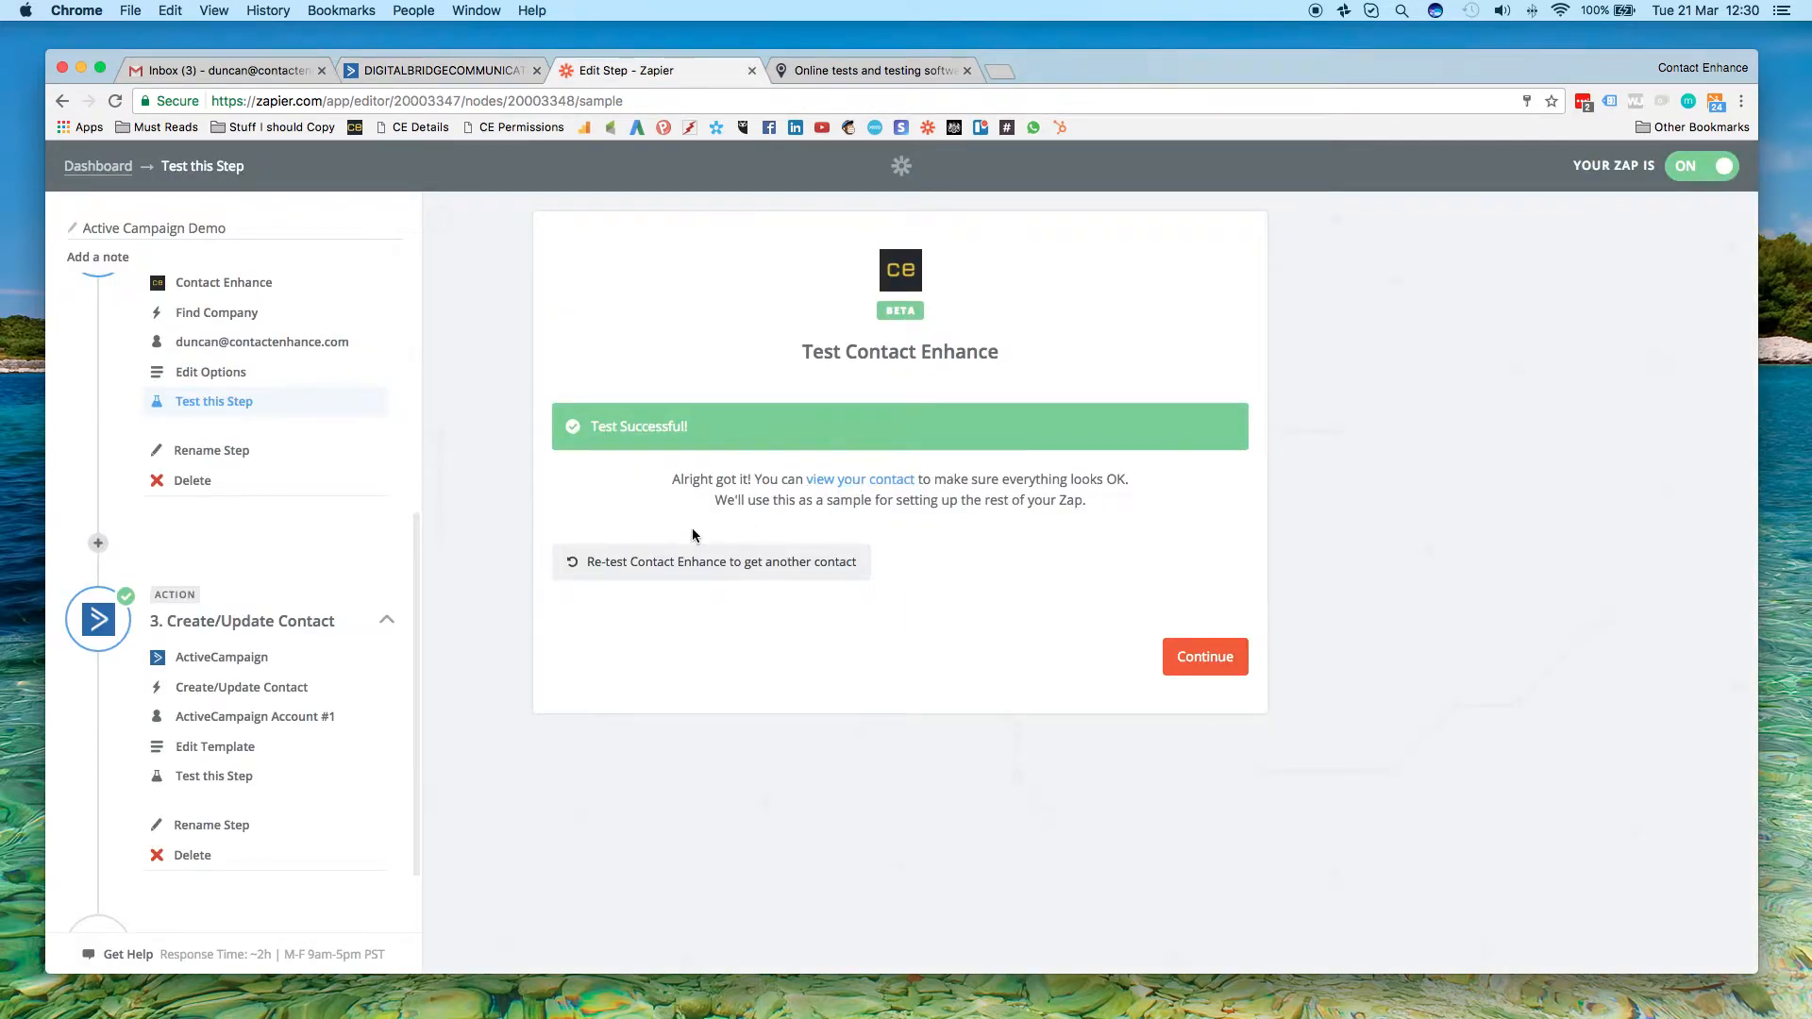
left_click(443, 70)
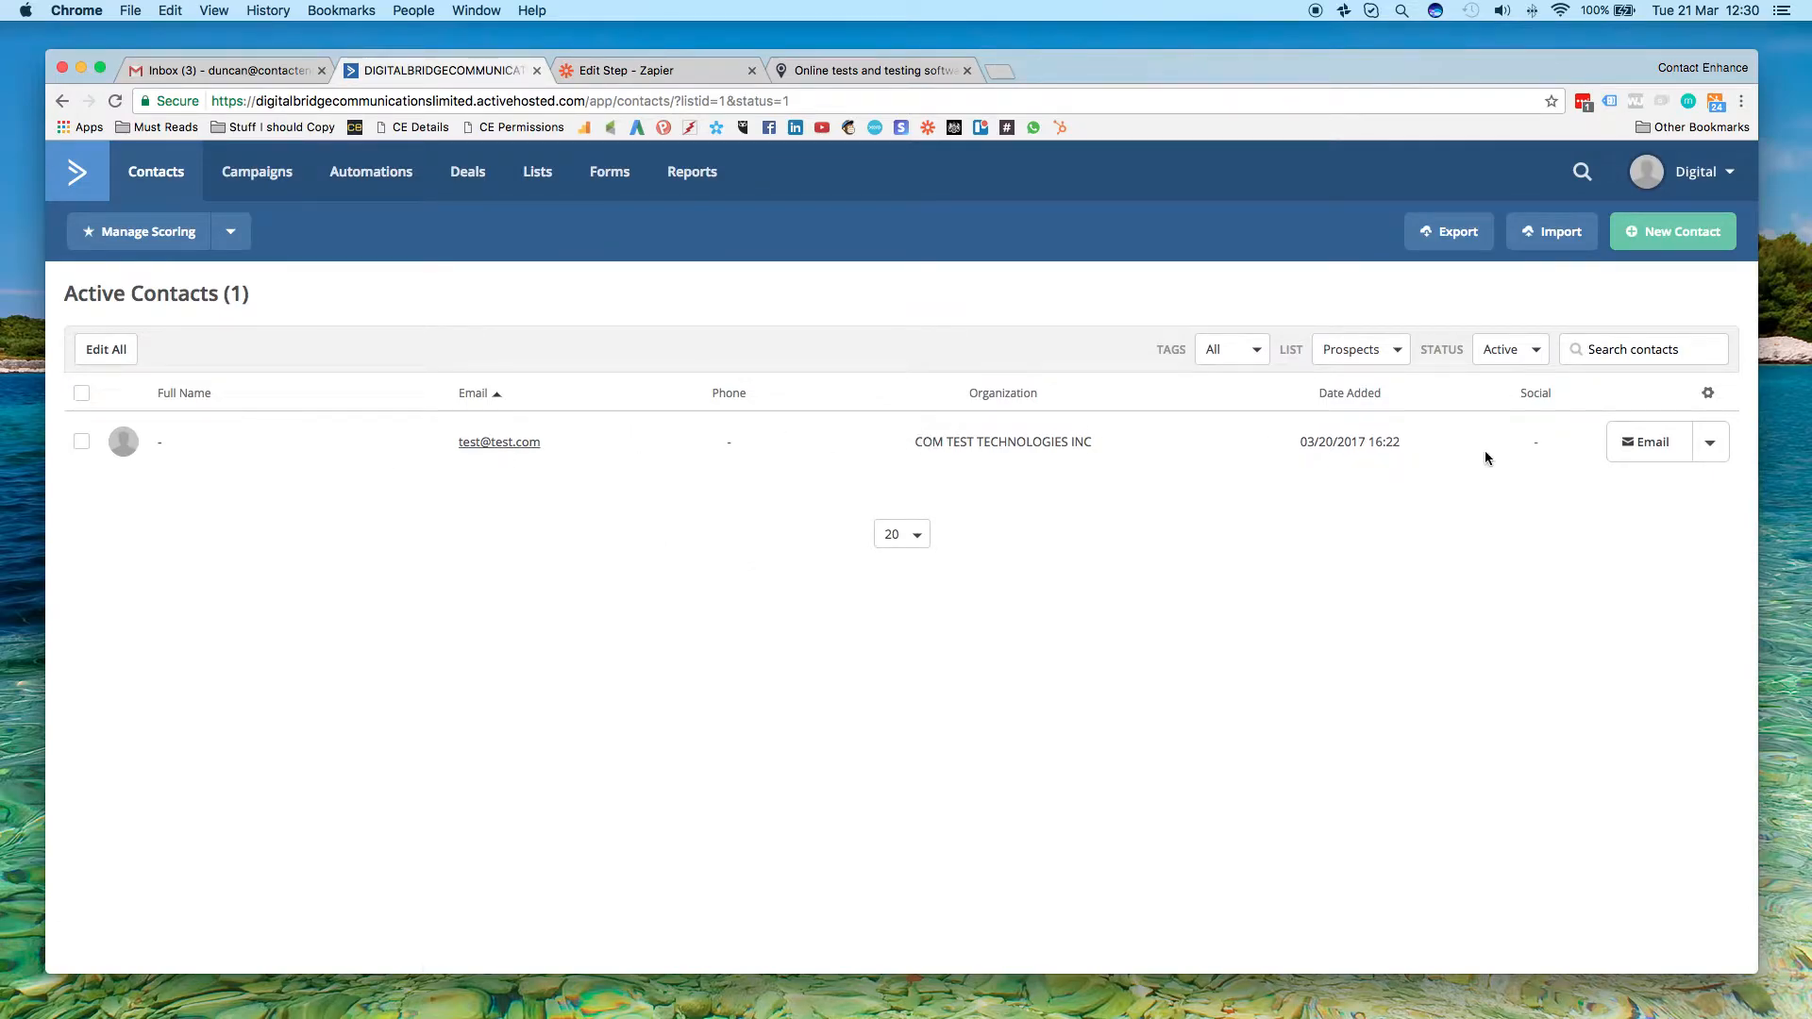
left_click(610, 72)
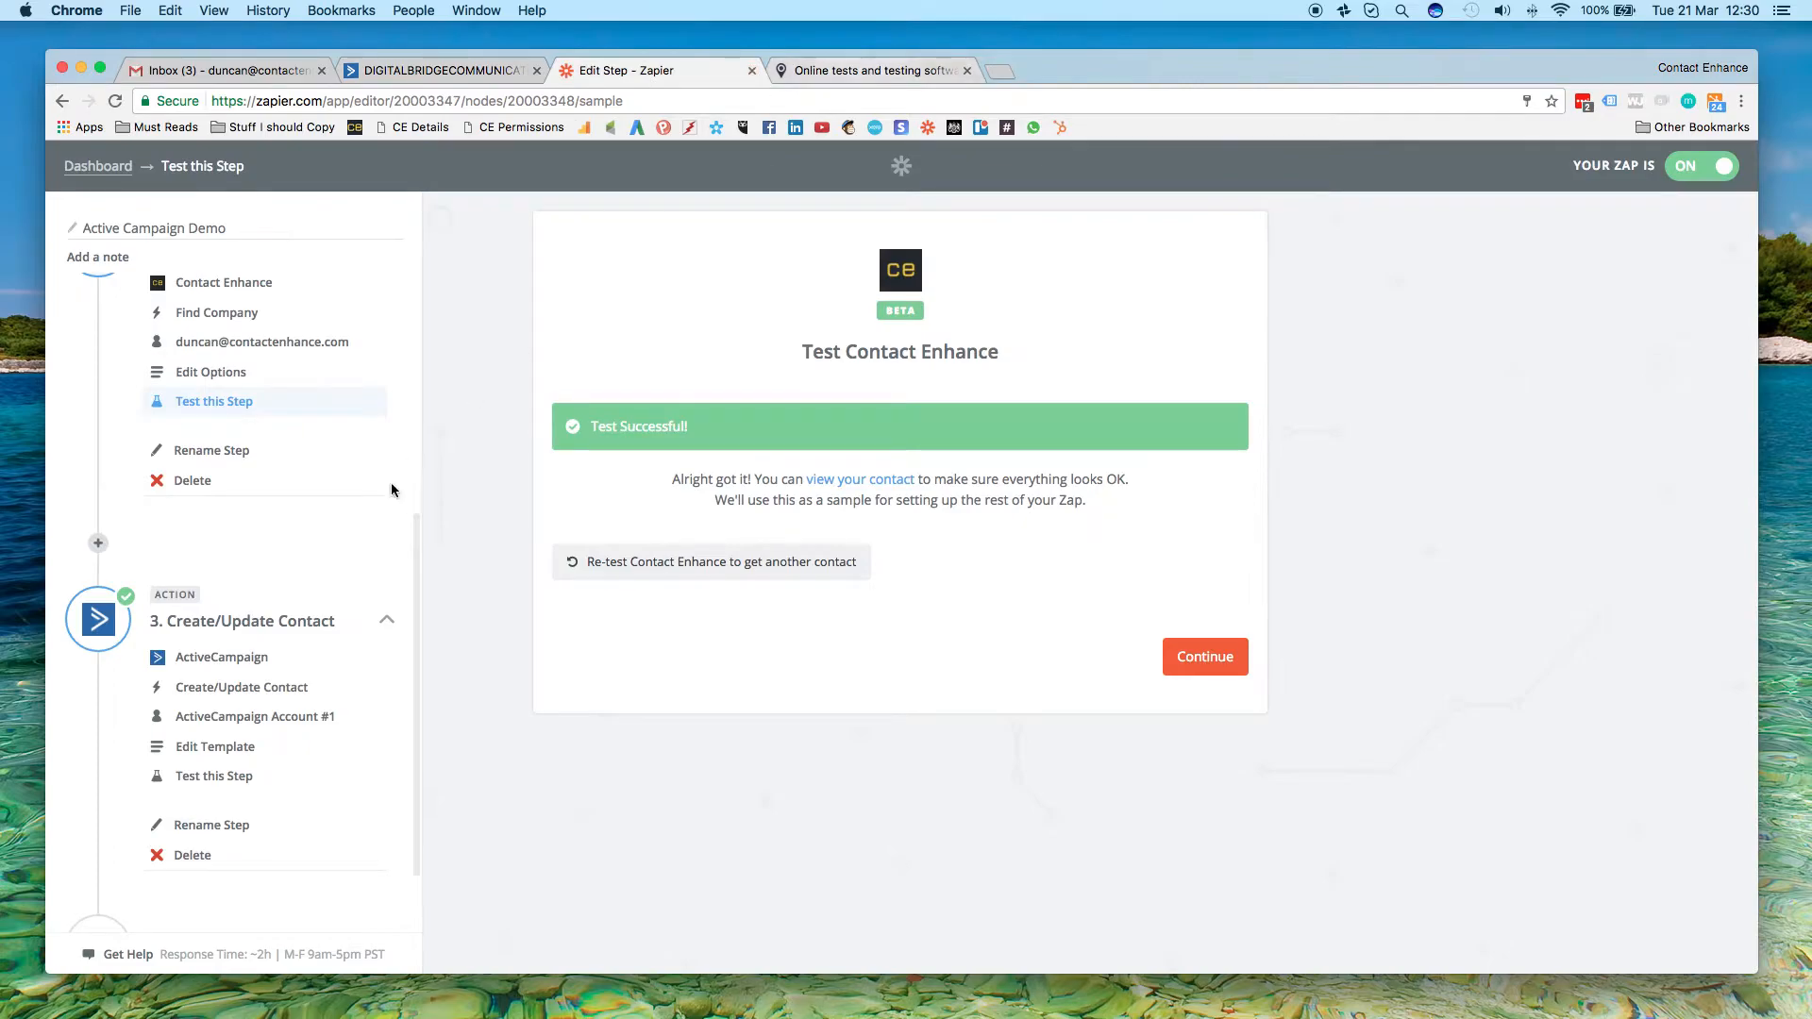
Review the Create/Update Contact step's chosen app and action, and test the connection of ActiveCampaign Account #1
scroll(323, 557, "down", 2)
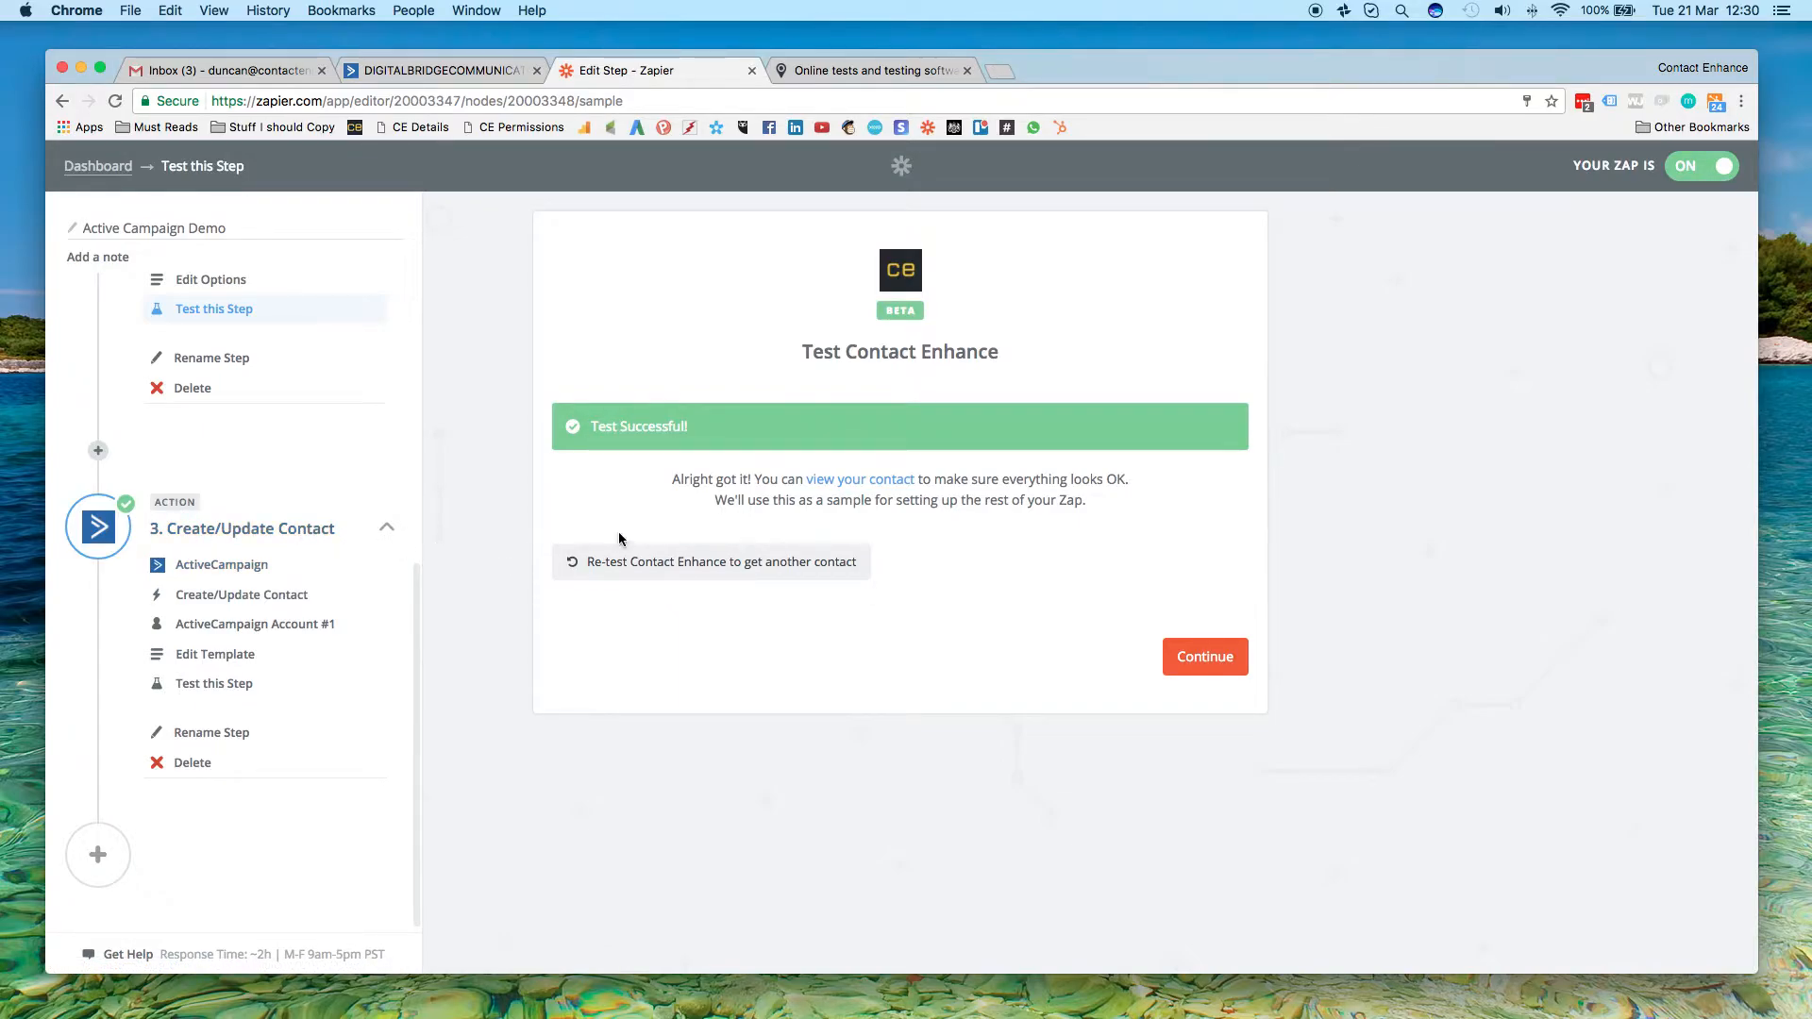
left_click(222, 599)
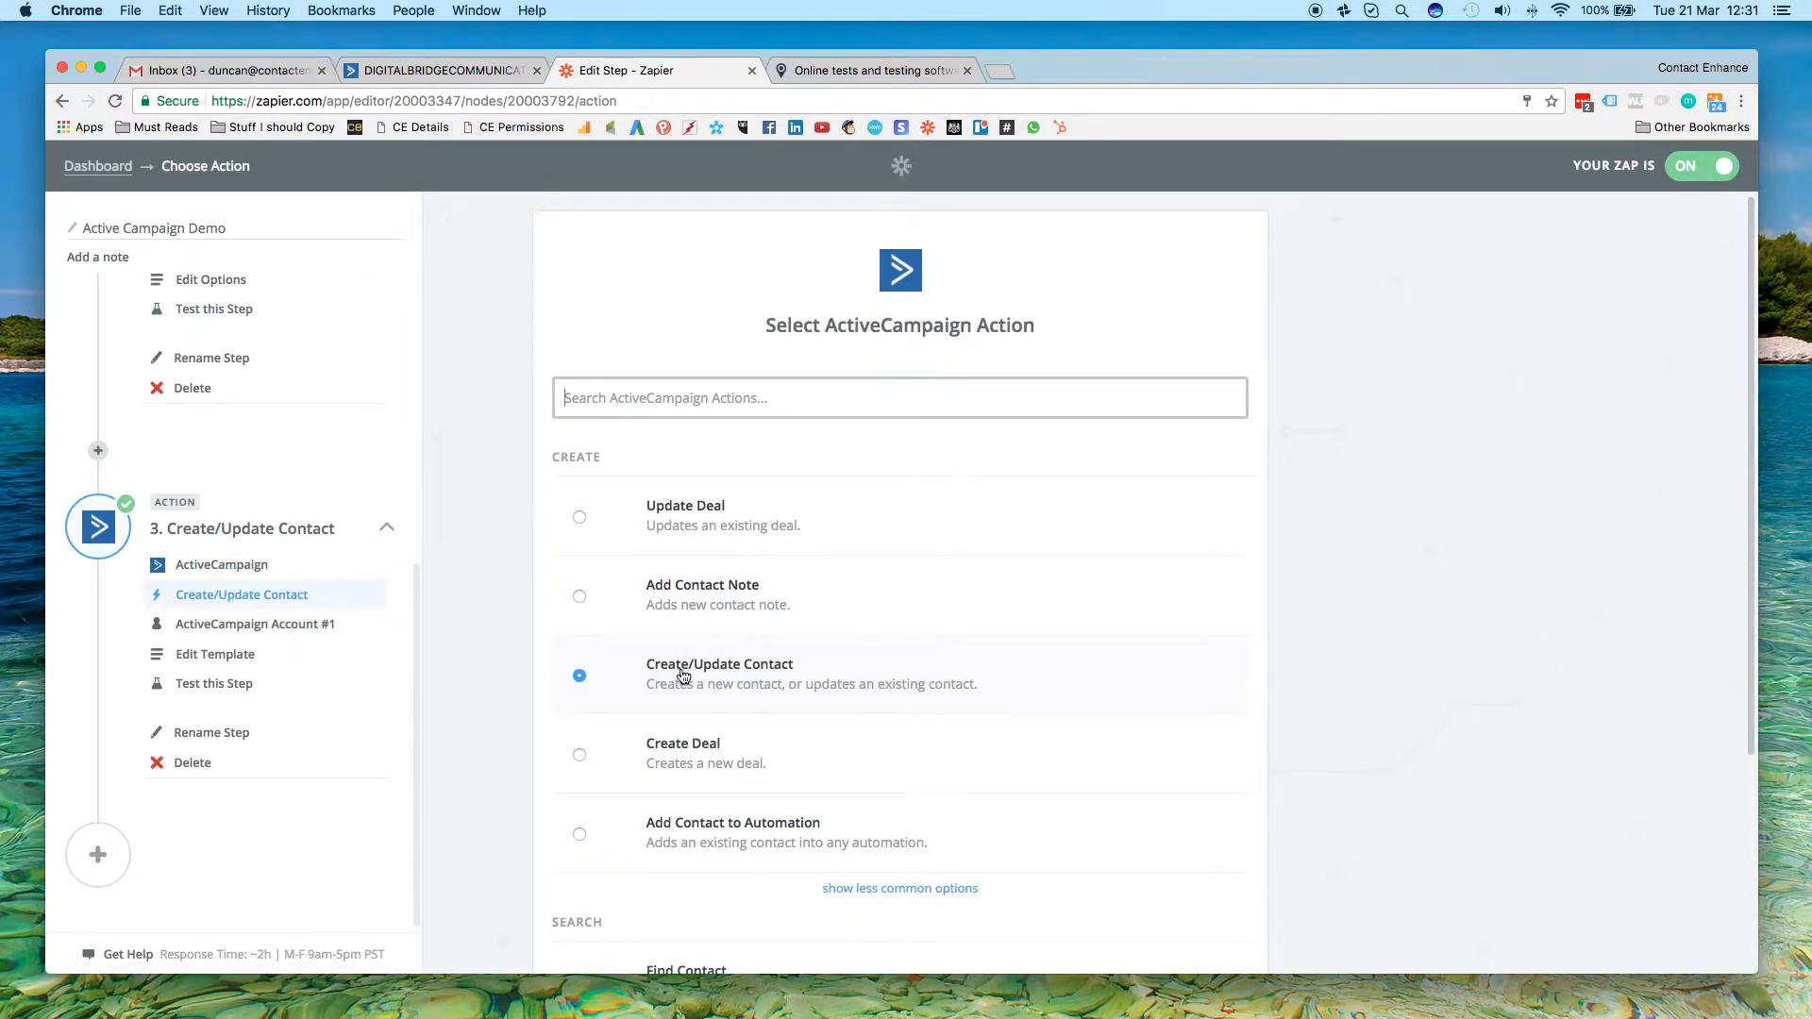
left_click(231, 567)
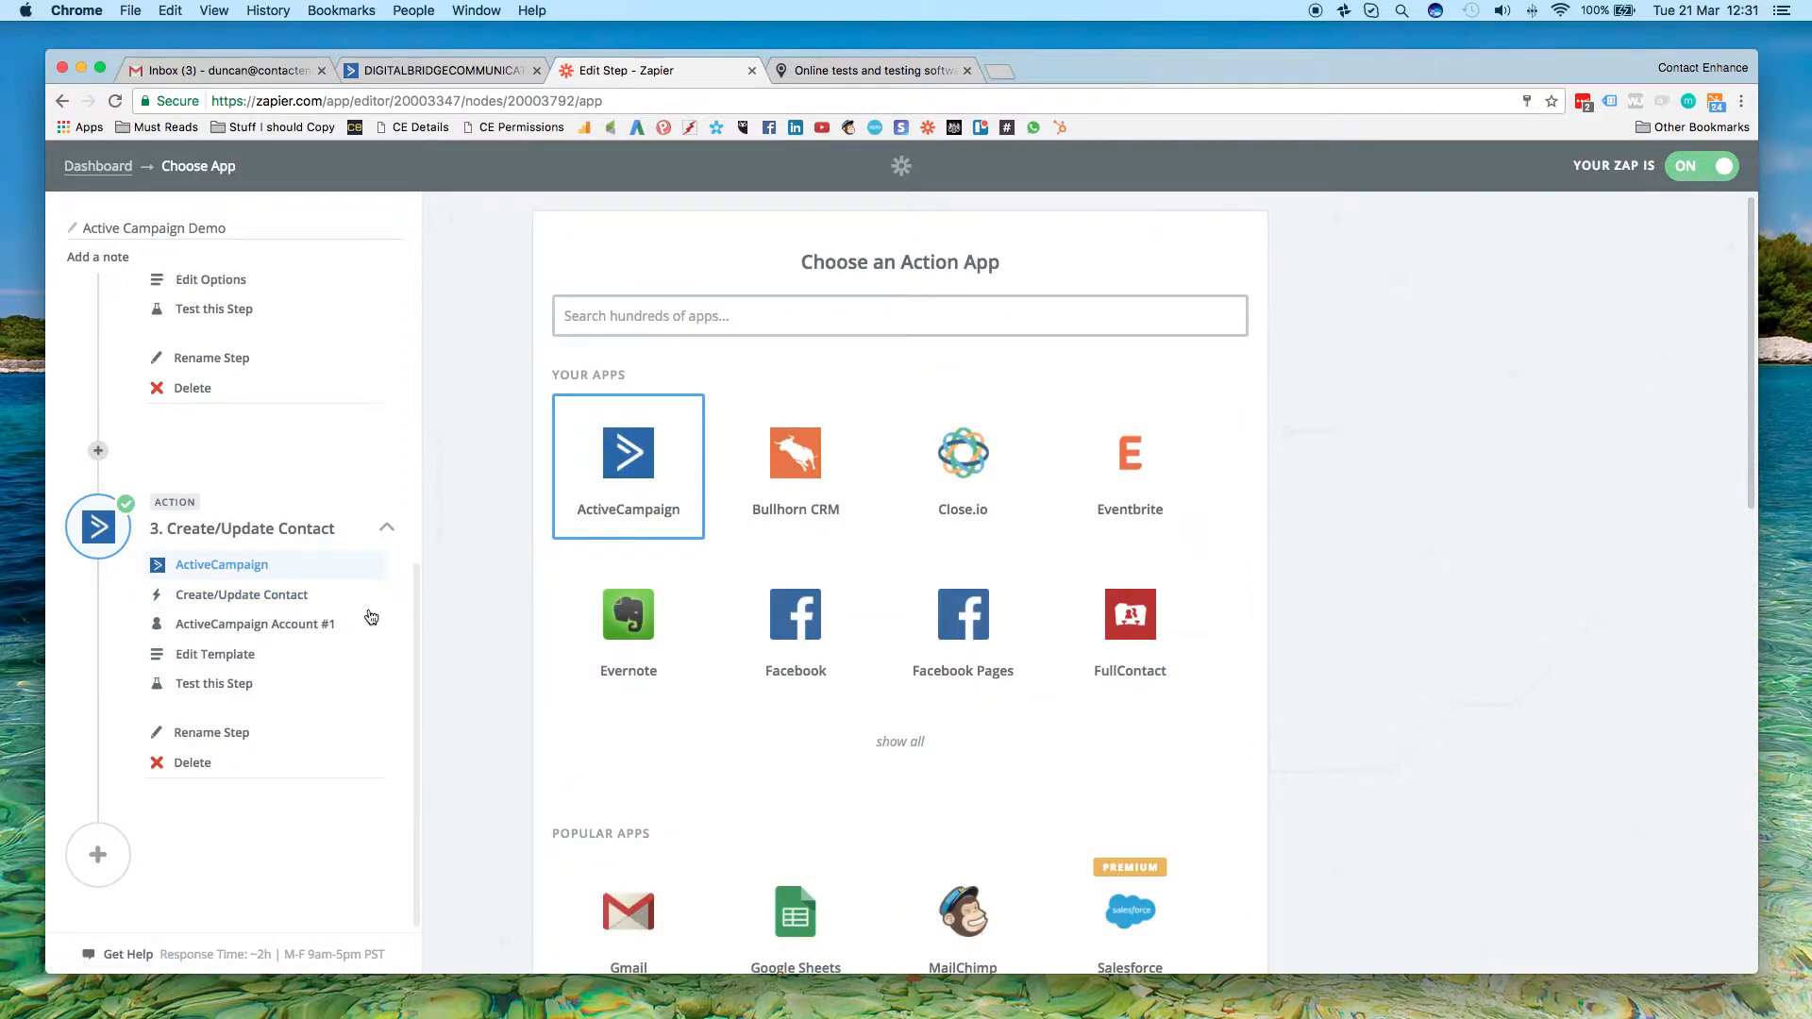
left_click(212, 595)
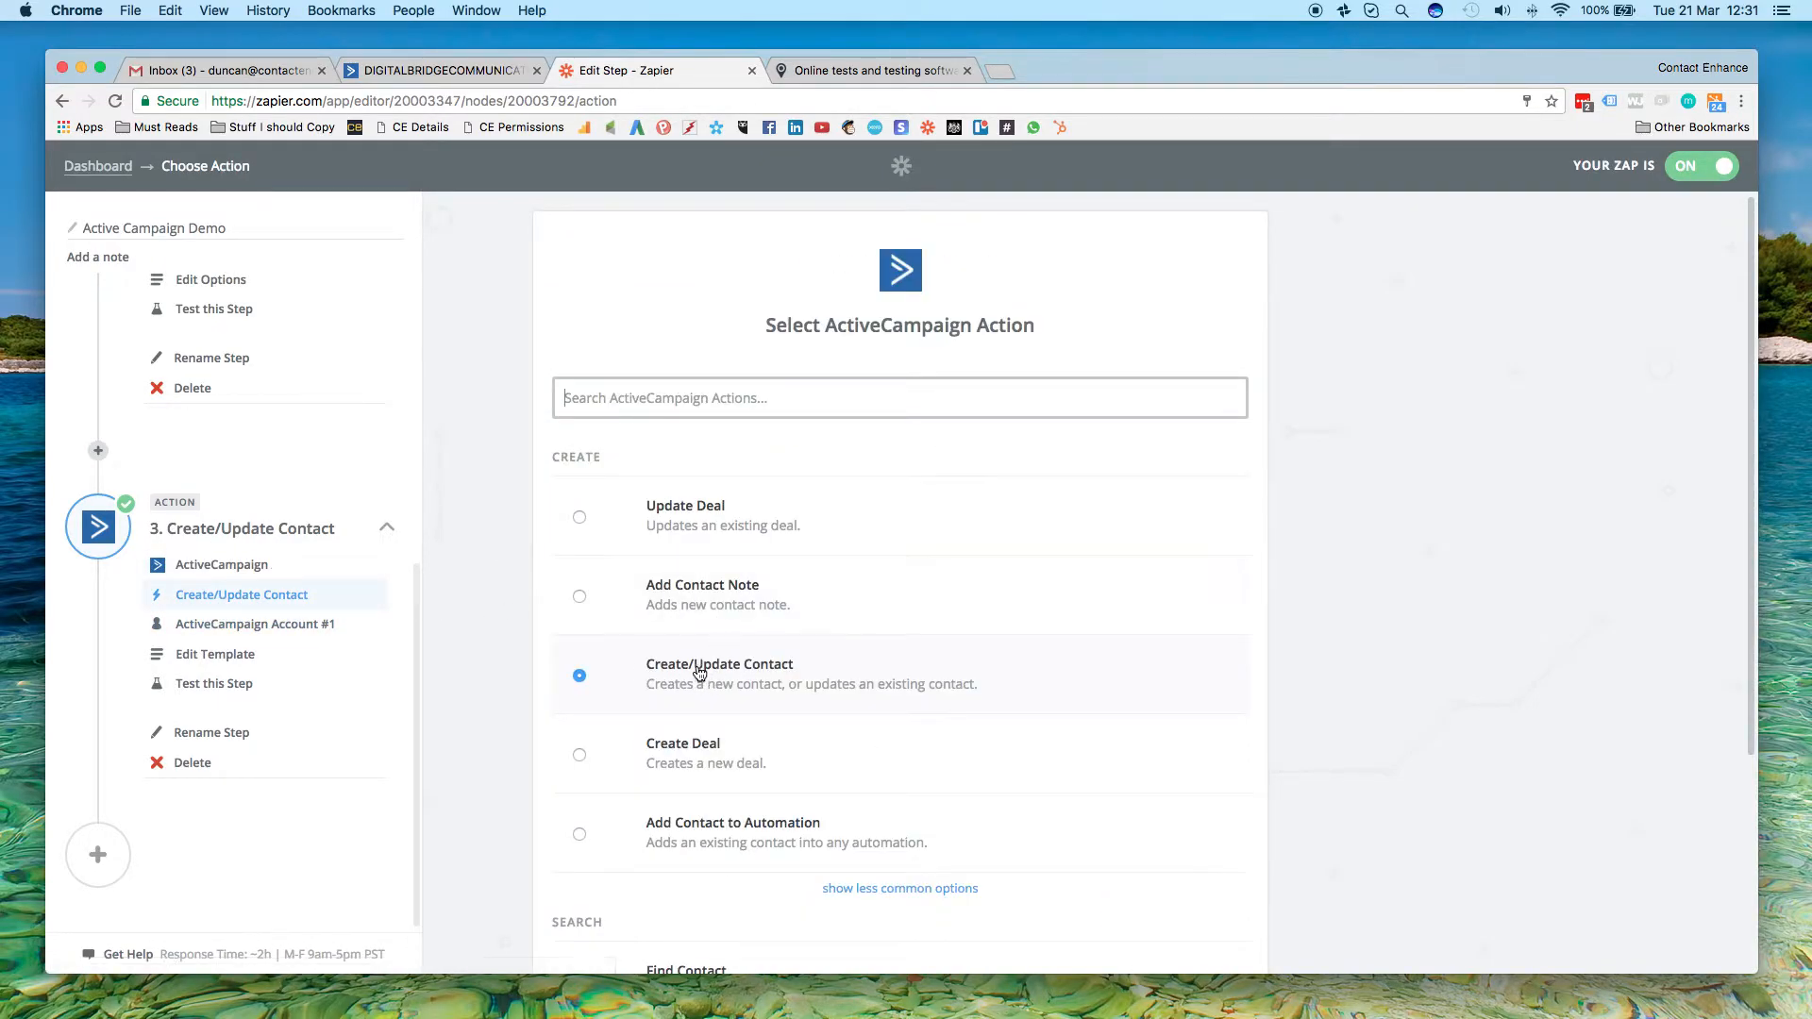
left_click(244, 631)
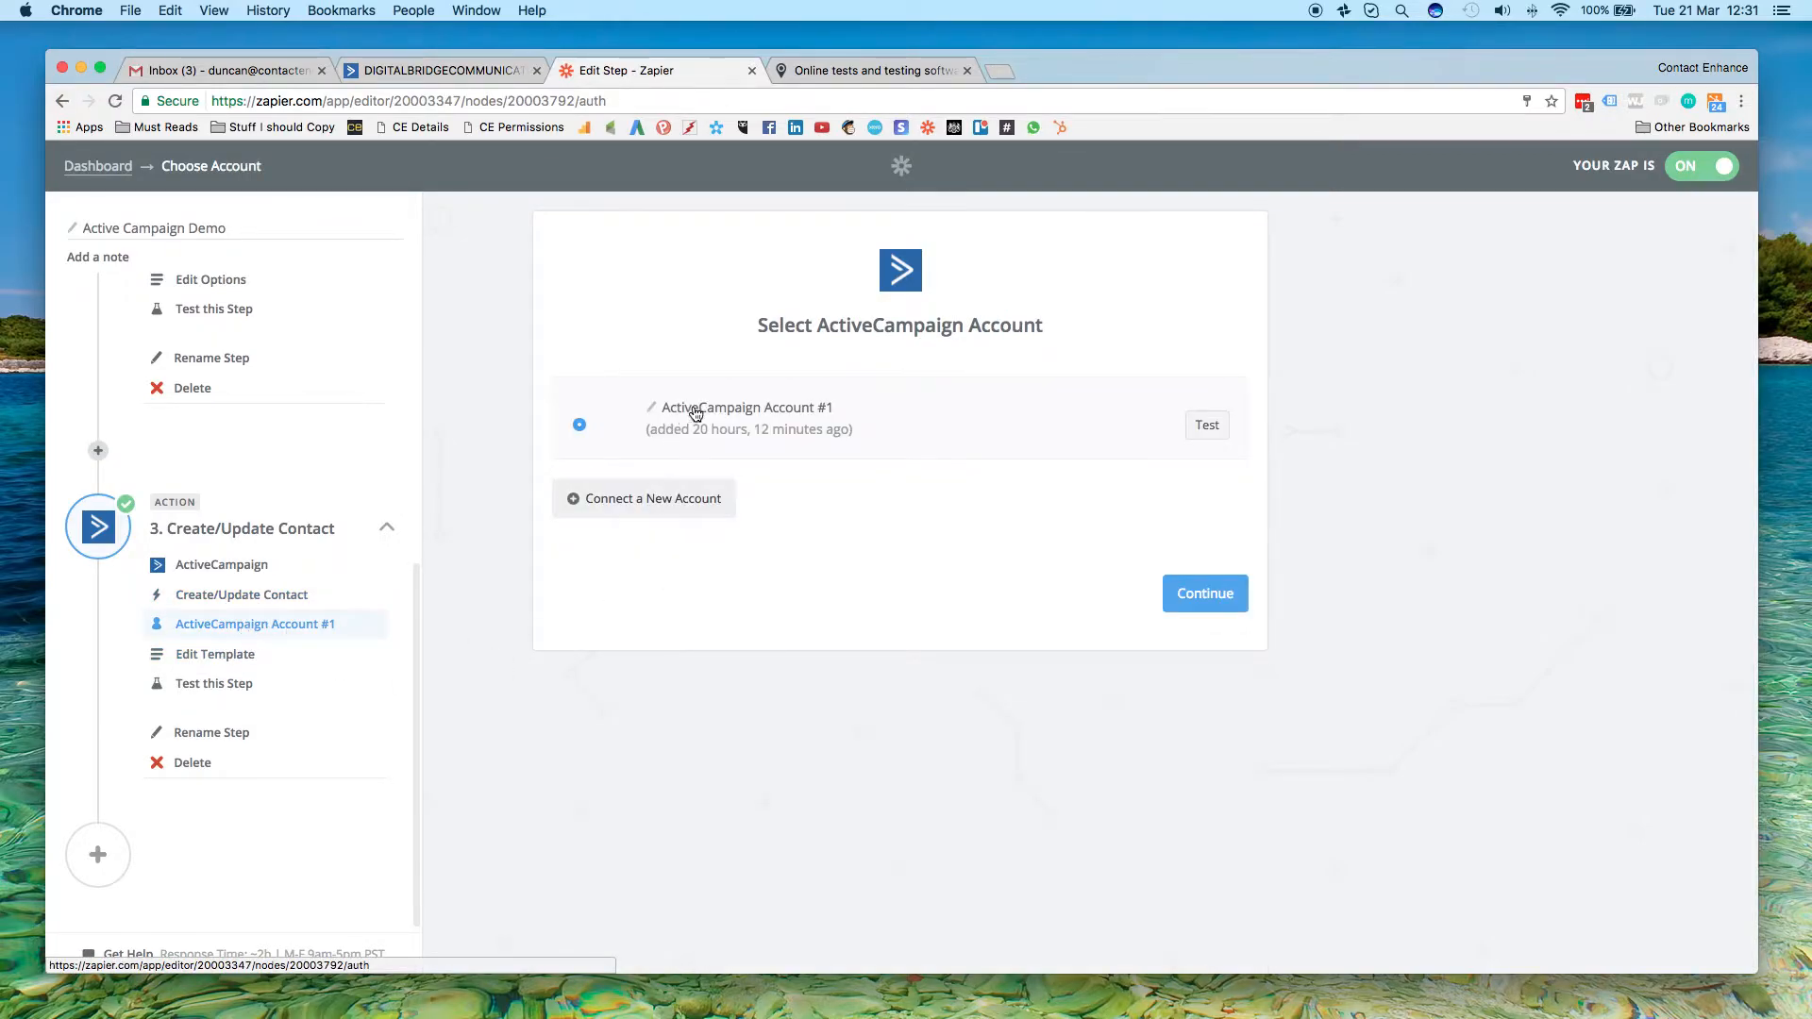
left_click(1207, 424)
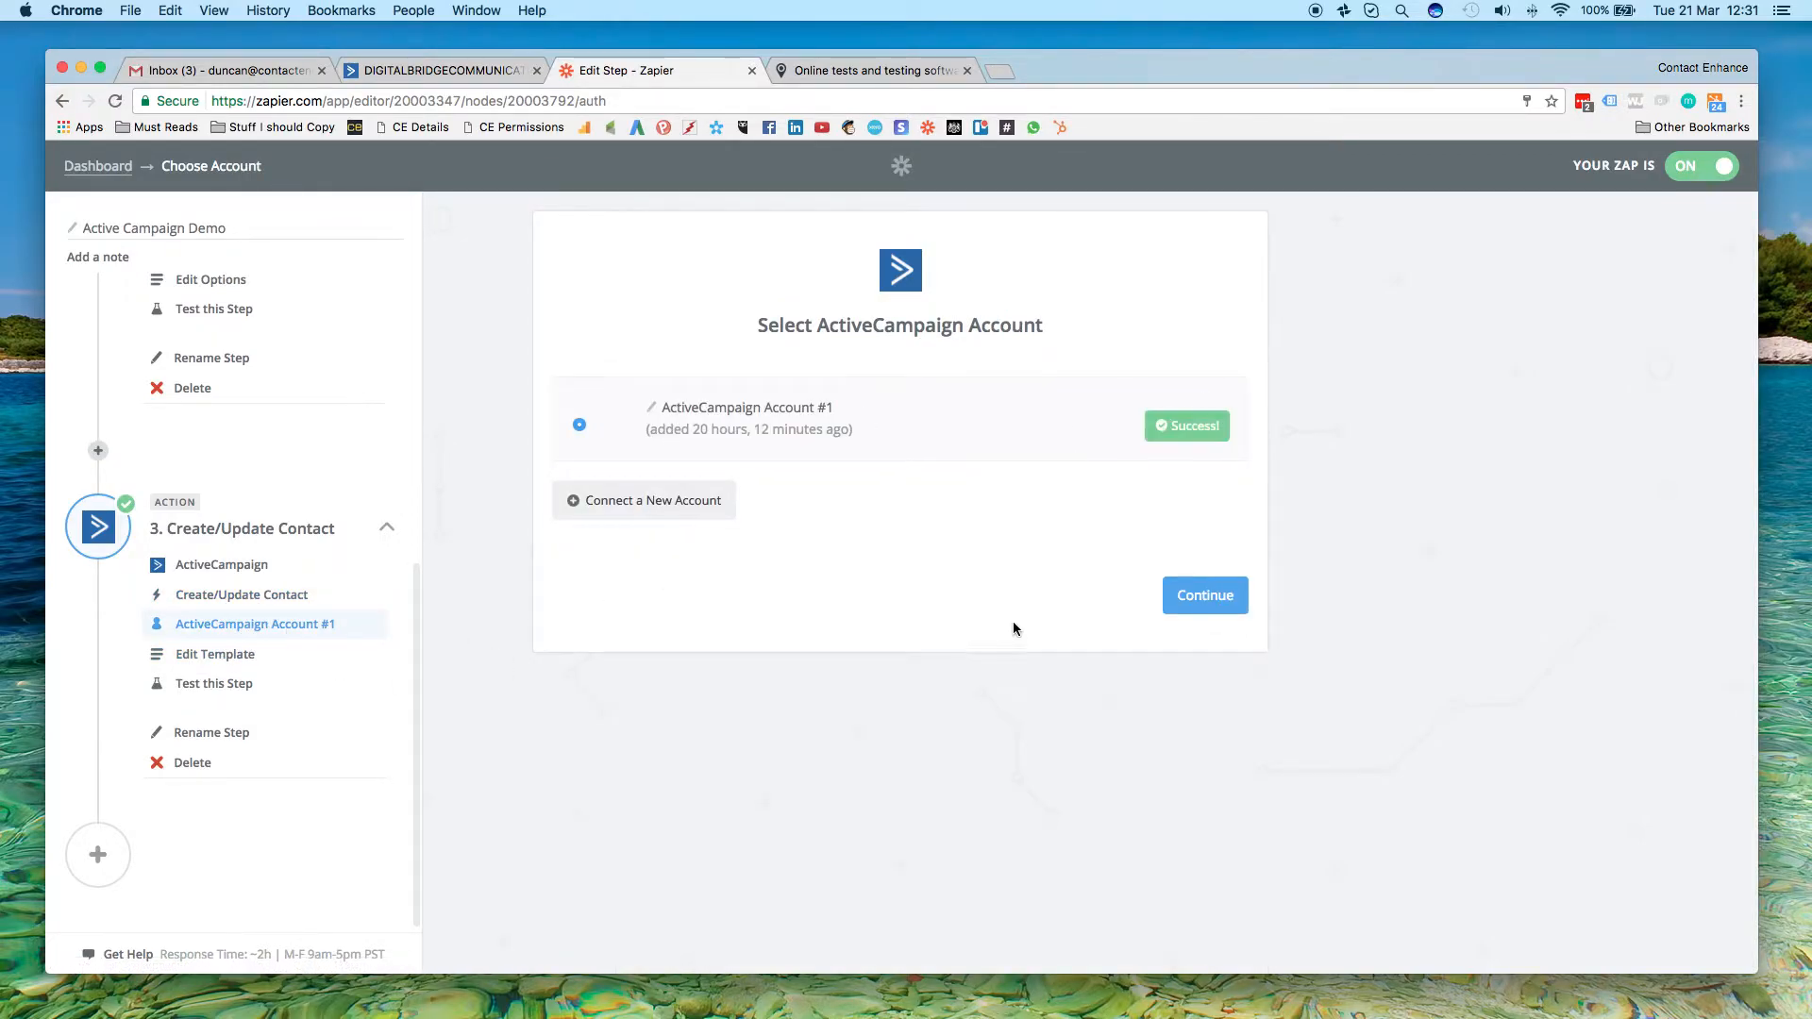
Review the Create/Update Contact template's list, email, organization, business description and CRM field mappings
left_click(215, 656)
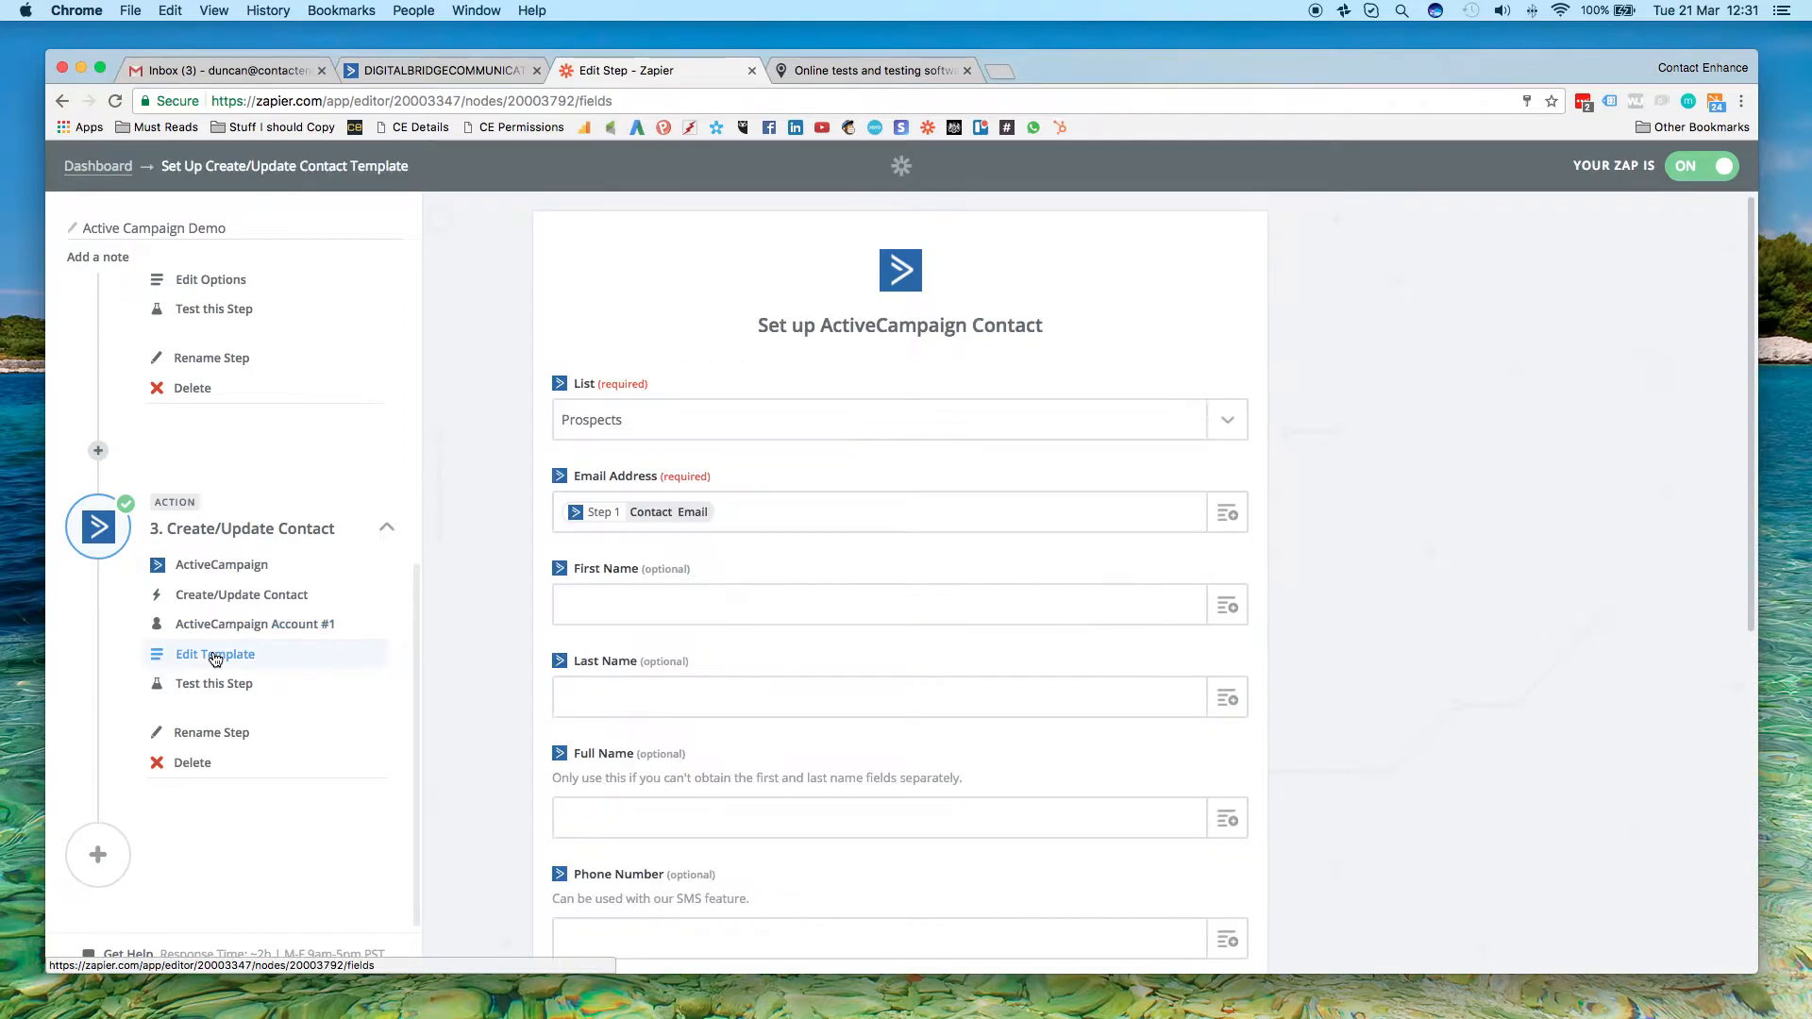
scroll(495, 432, "down", 3)
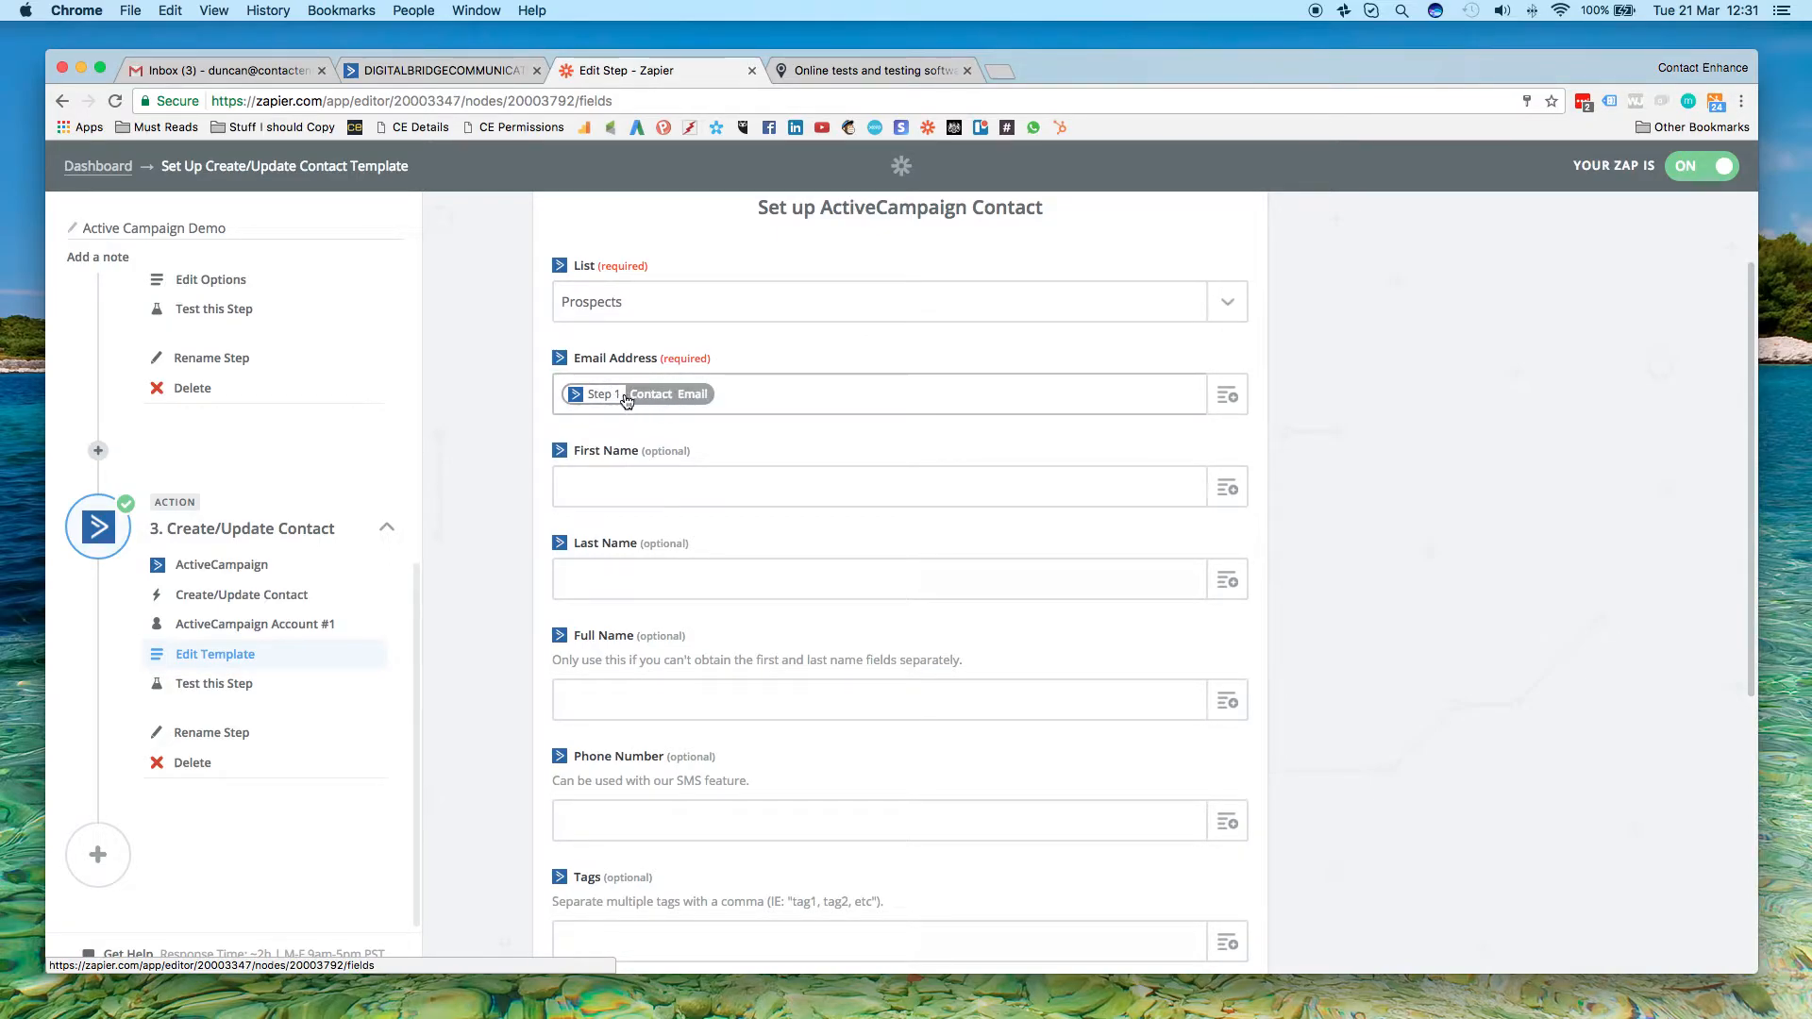
scroll(321, 426, "up", 5)
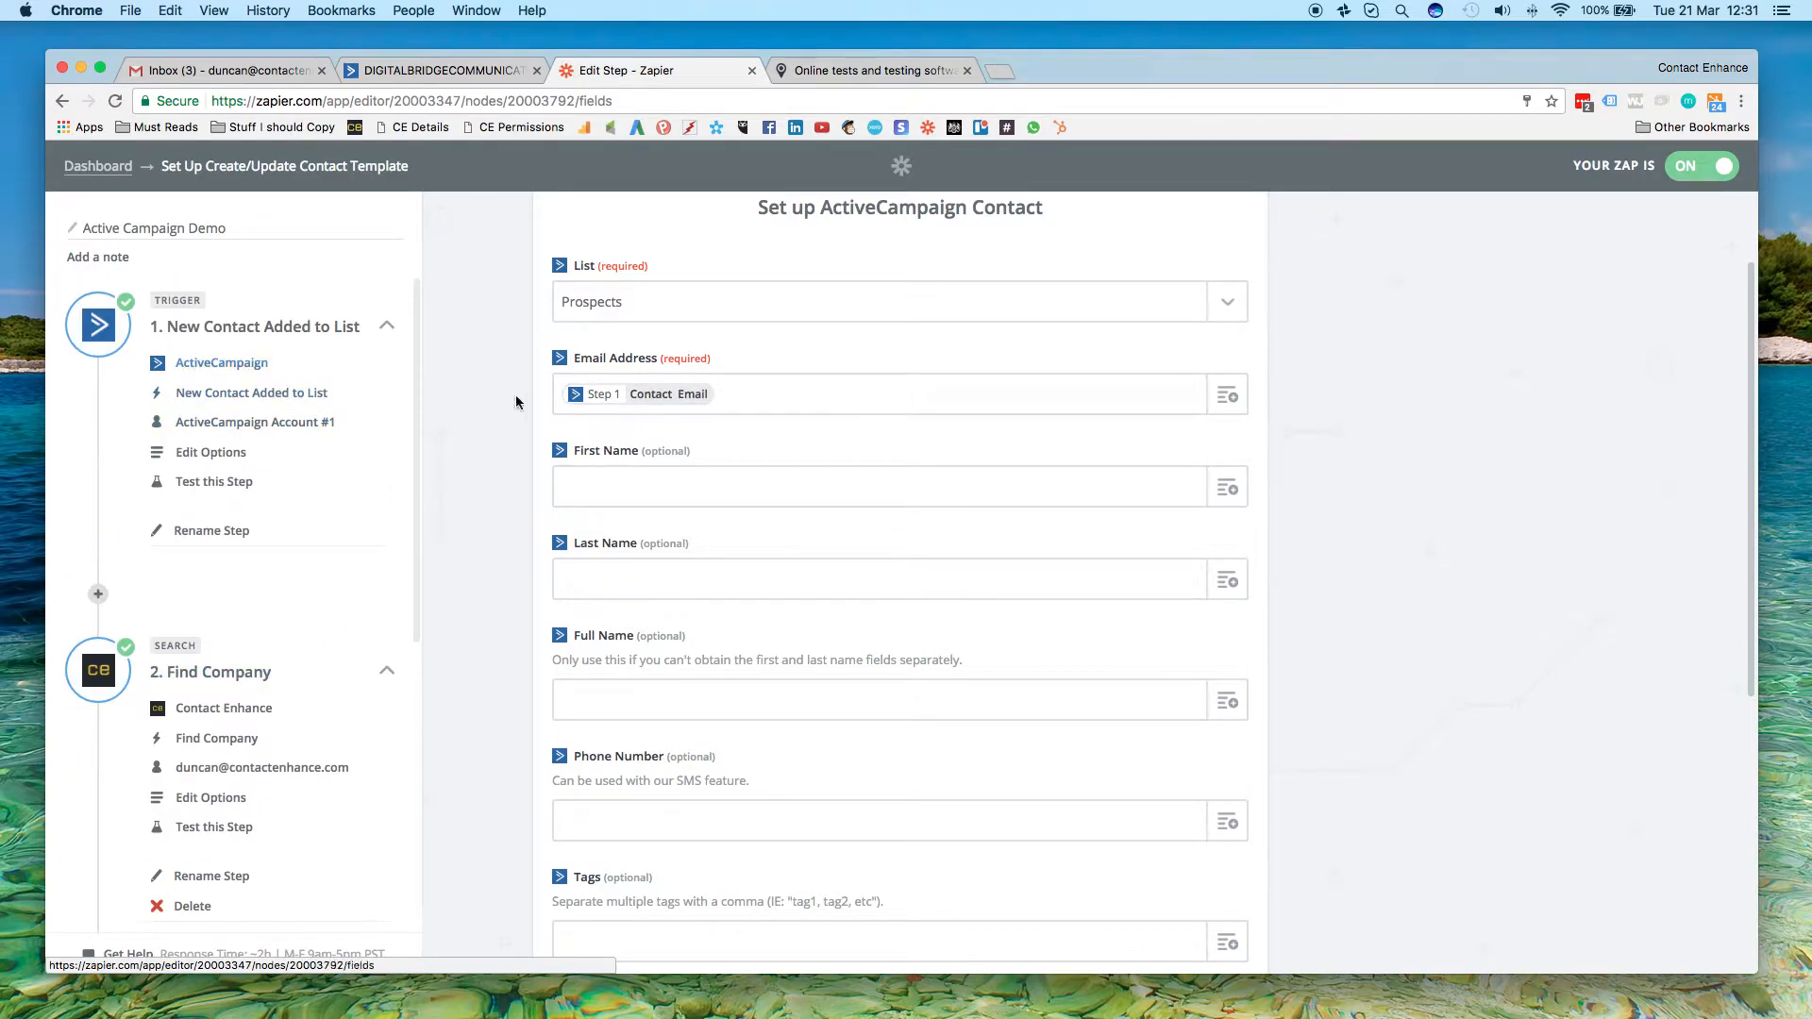
scroll(688, 430, "down", 5)
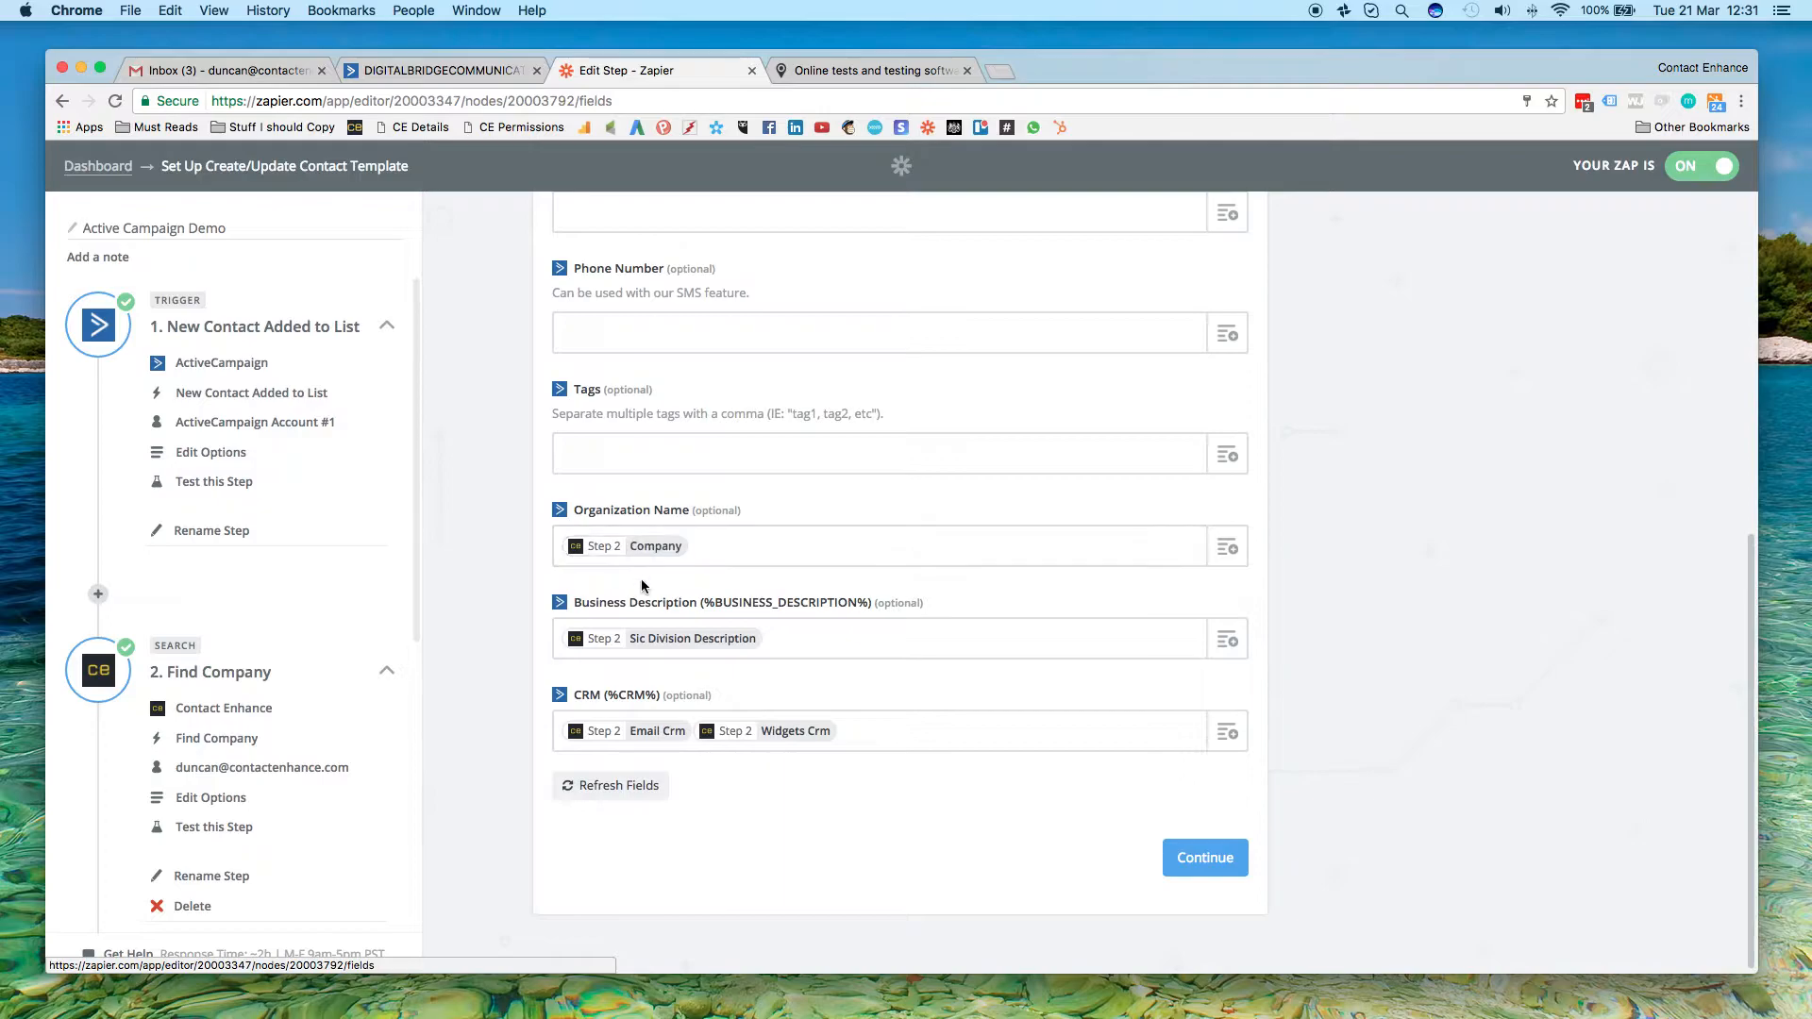
scroll(347, 625, "down", 4)
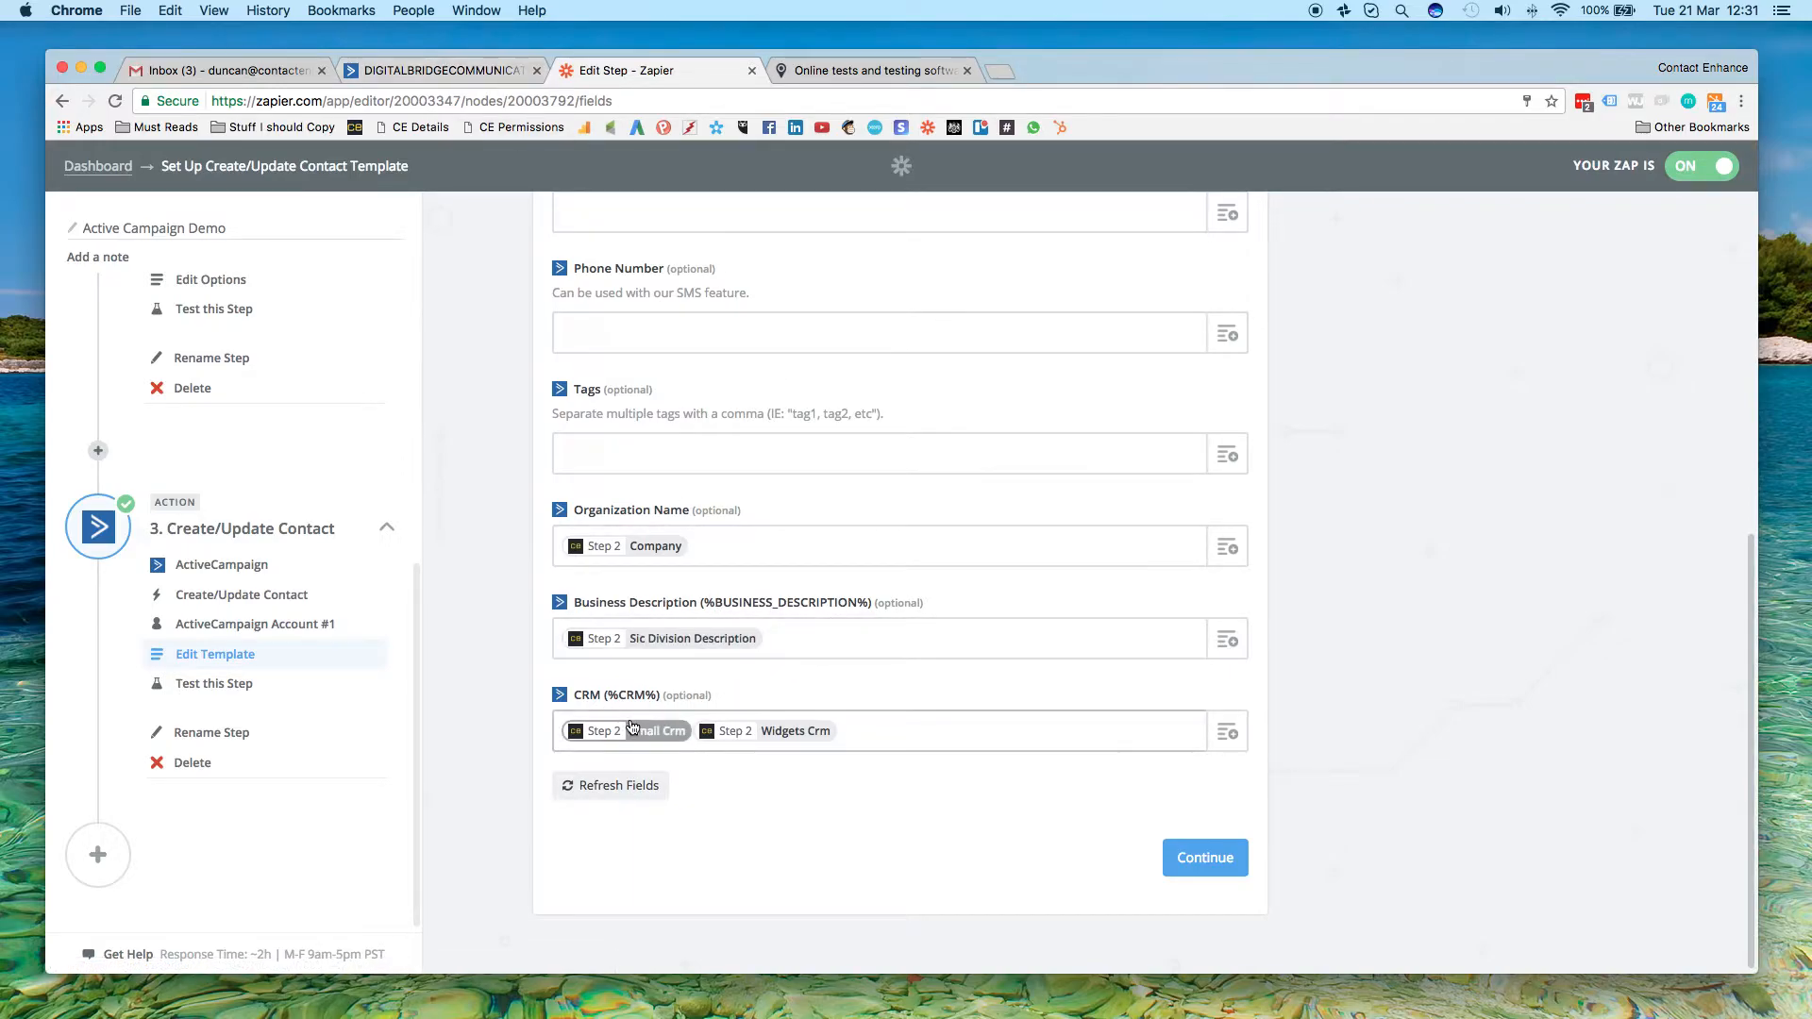
Browse the Contact Enhance fields available for mapping to the CRM field, leaving the mapping as is
left_click(1233, 739)
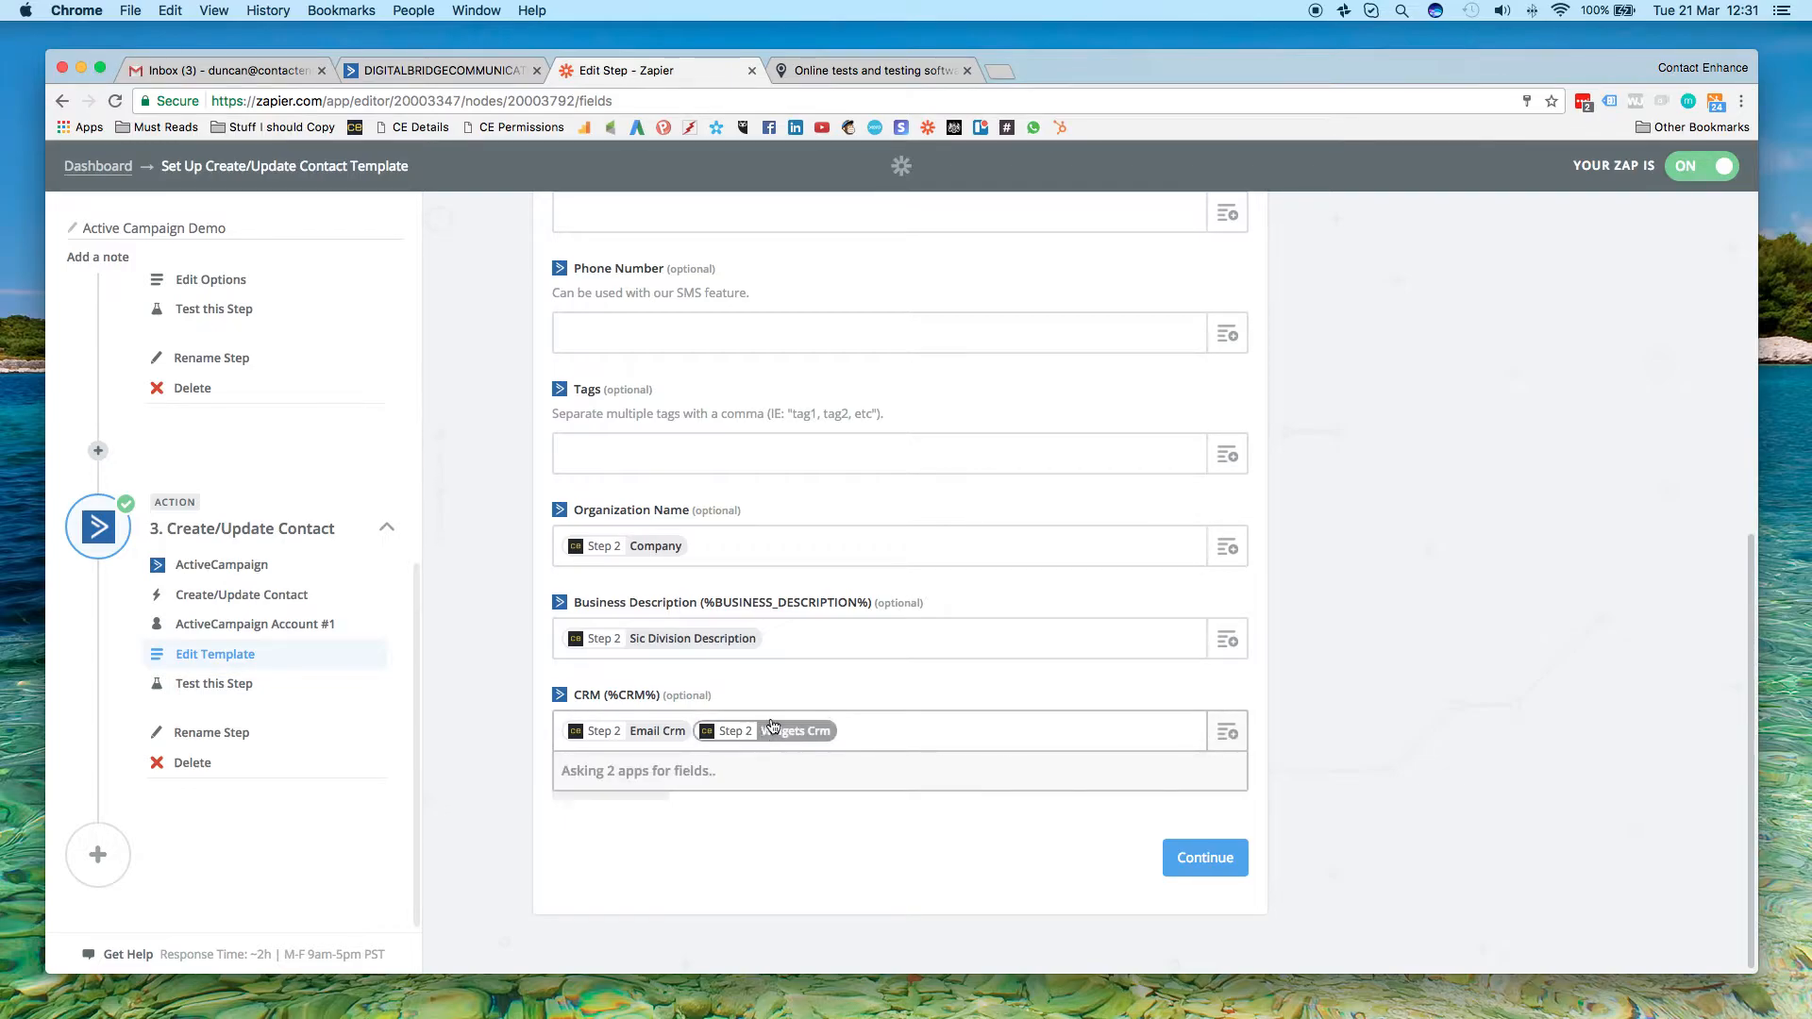
left_click(691, 863)
scroll(918, 736, "down", 15)
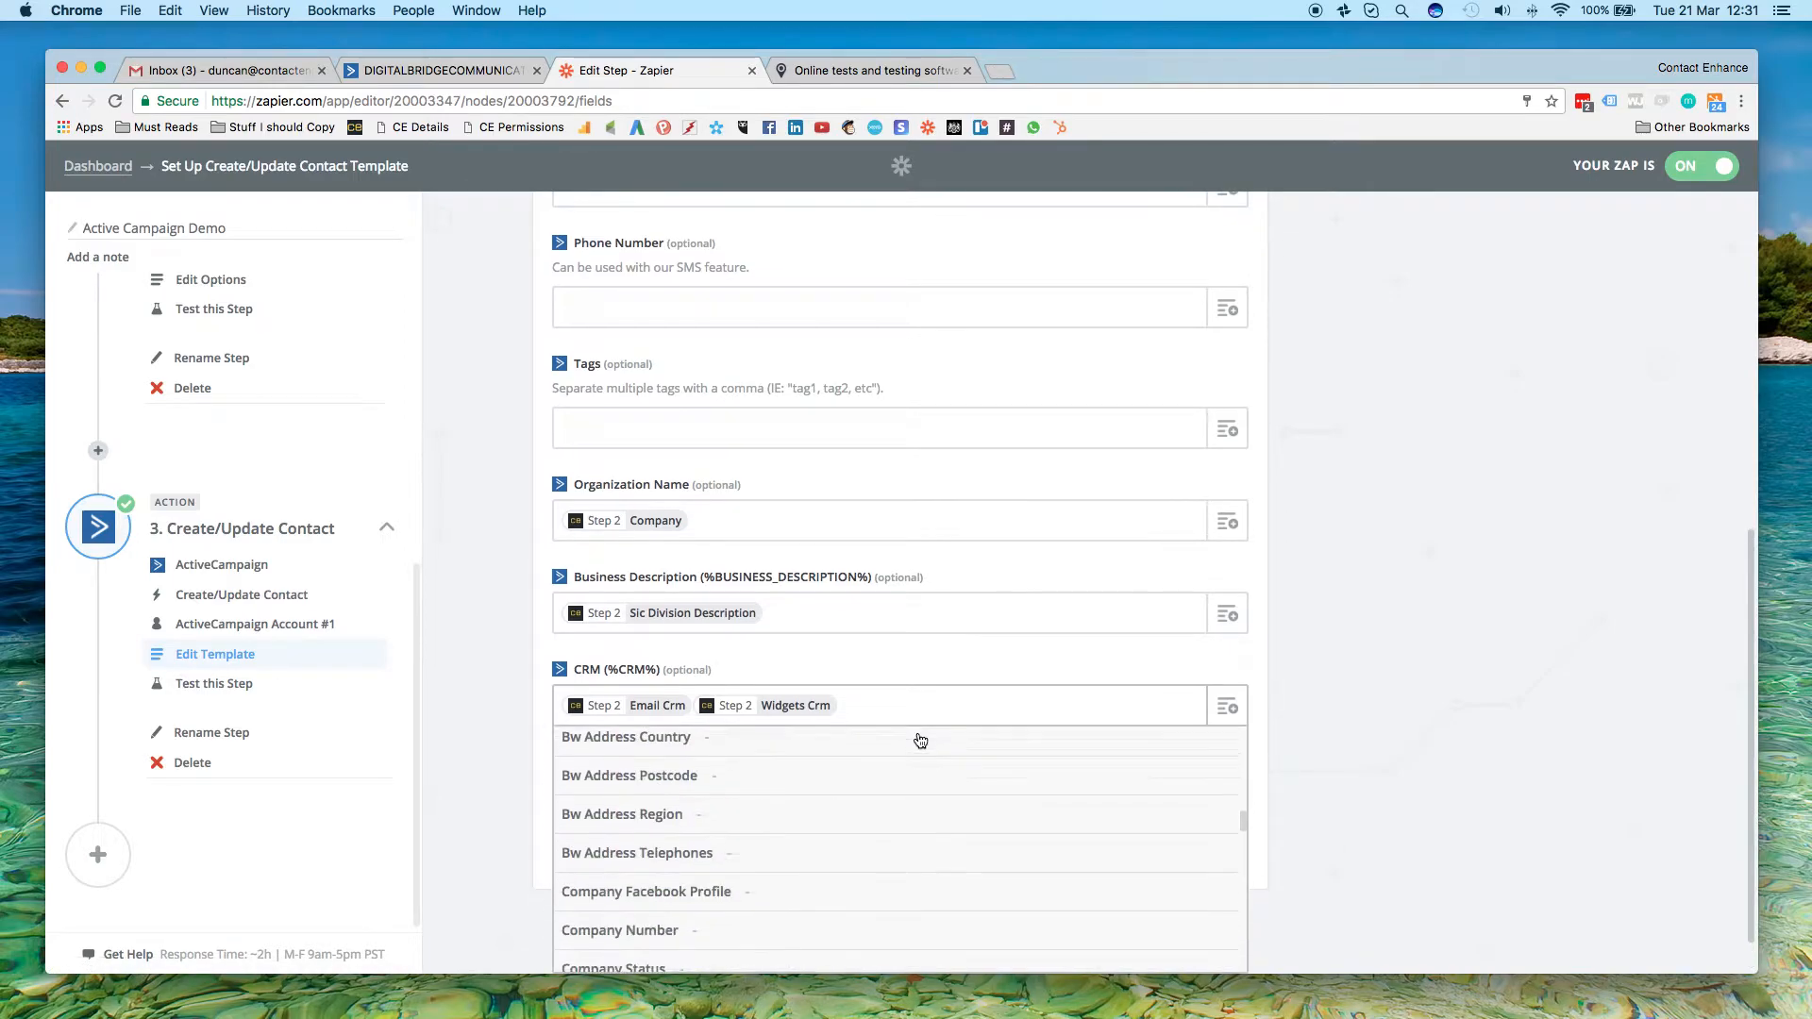
scroll(918, 743, "down", 5)
scroll(918, 742, "up", 15)
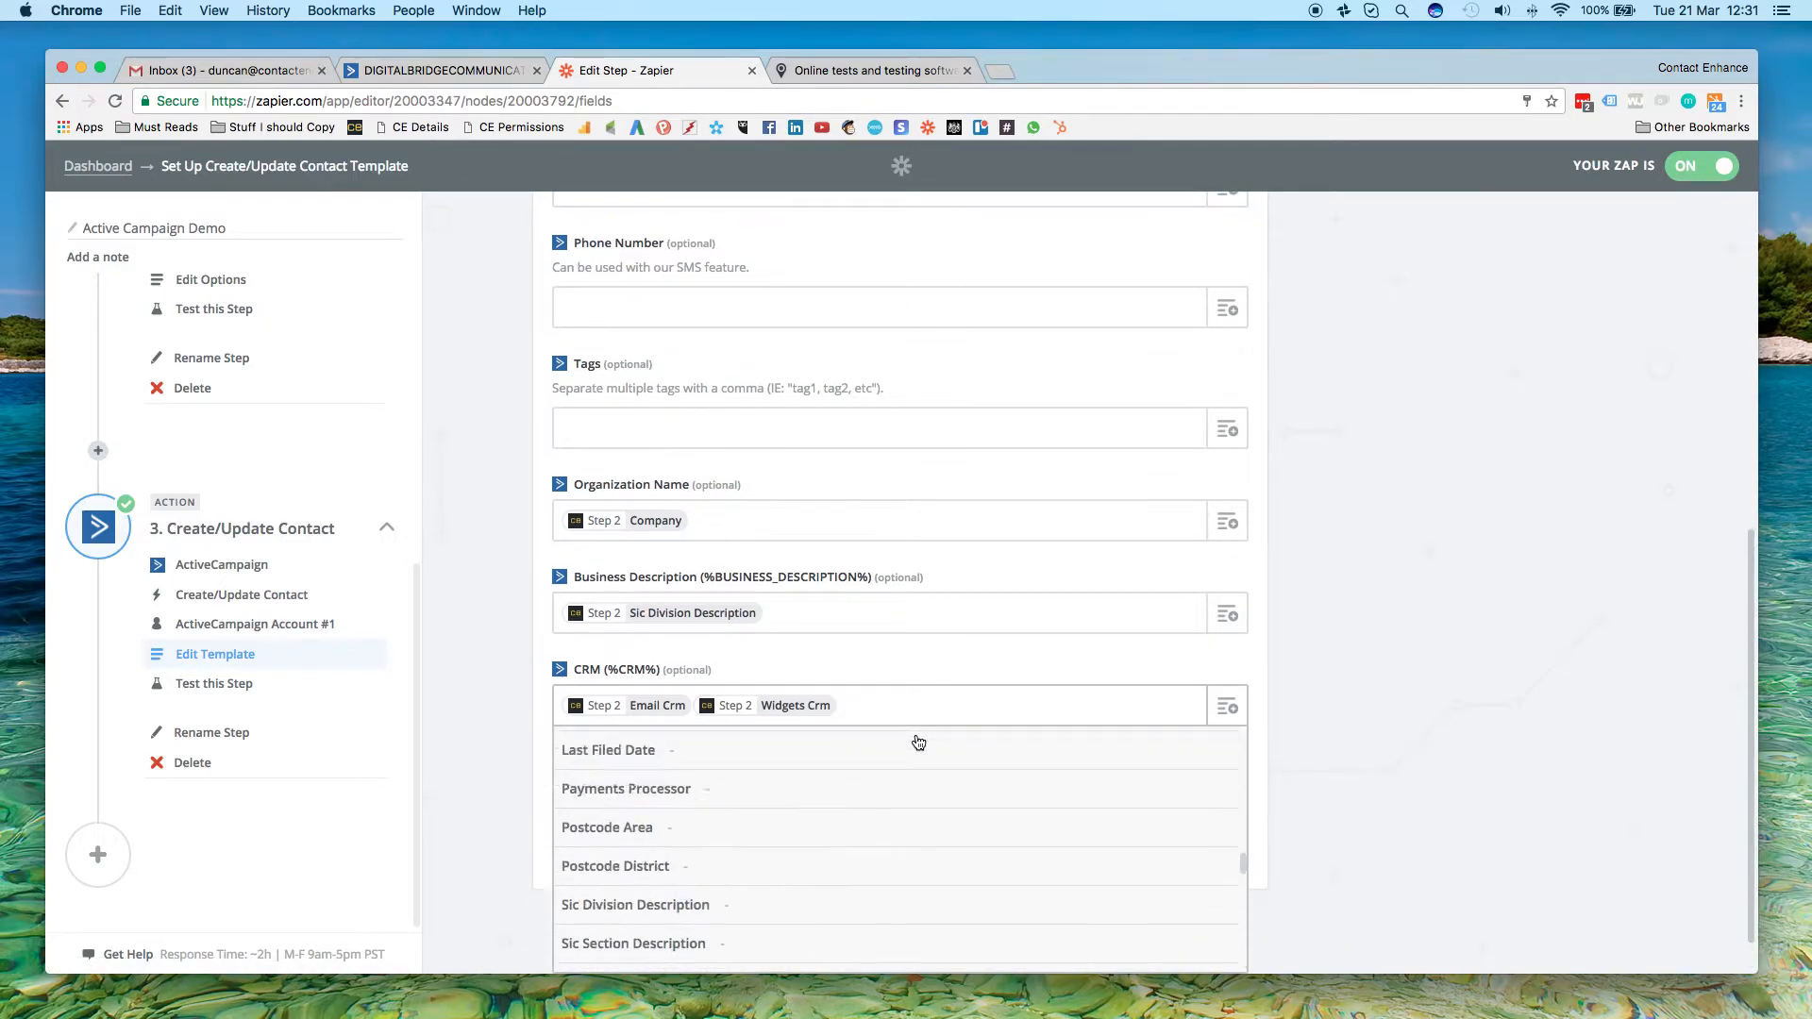
left_click(1403, 774)
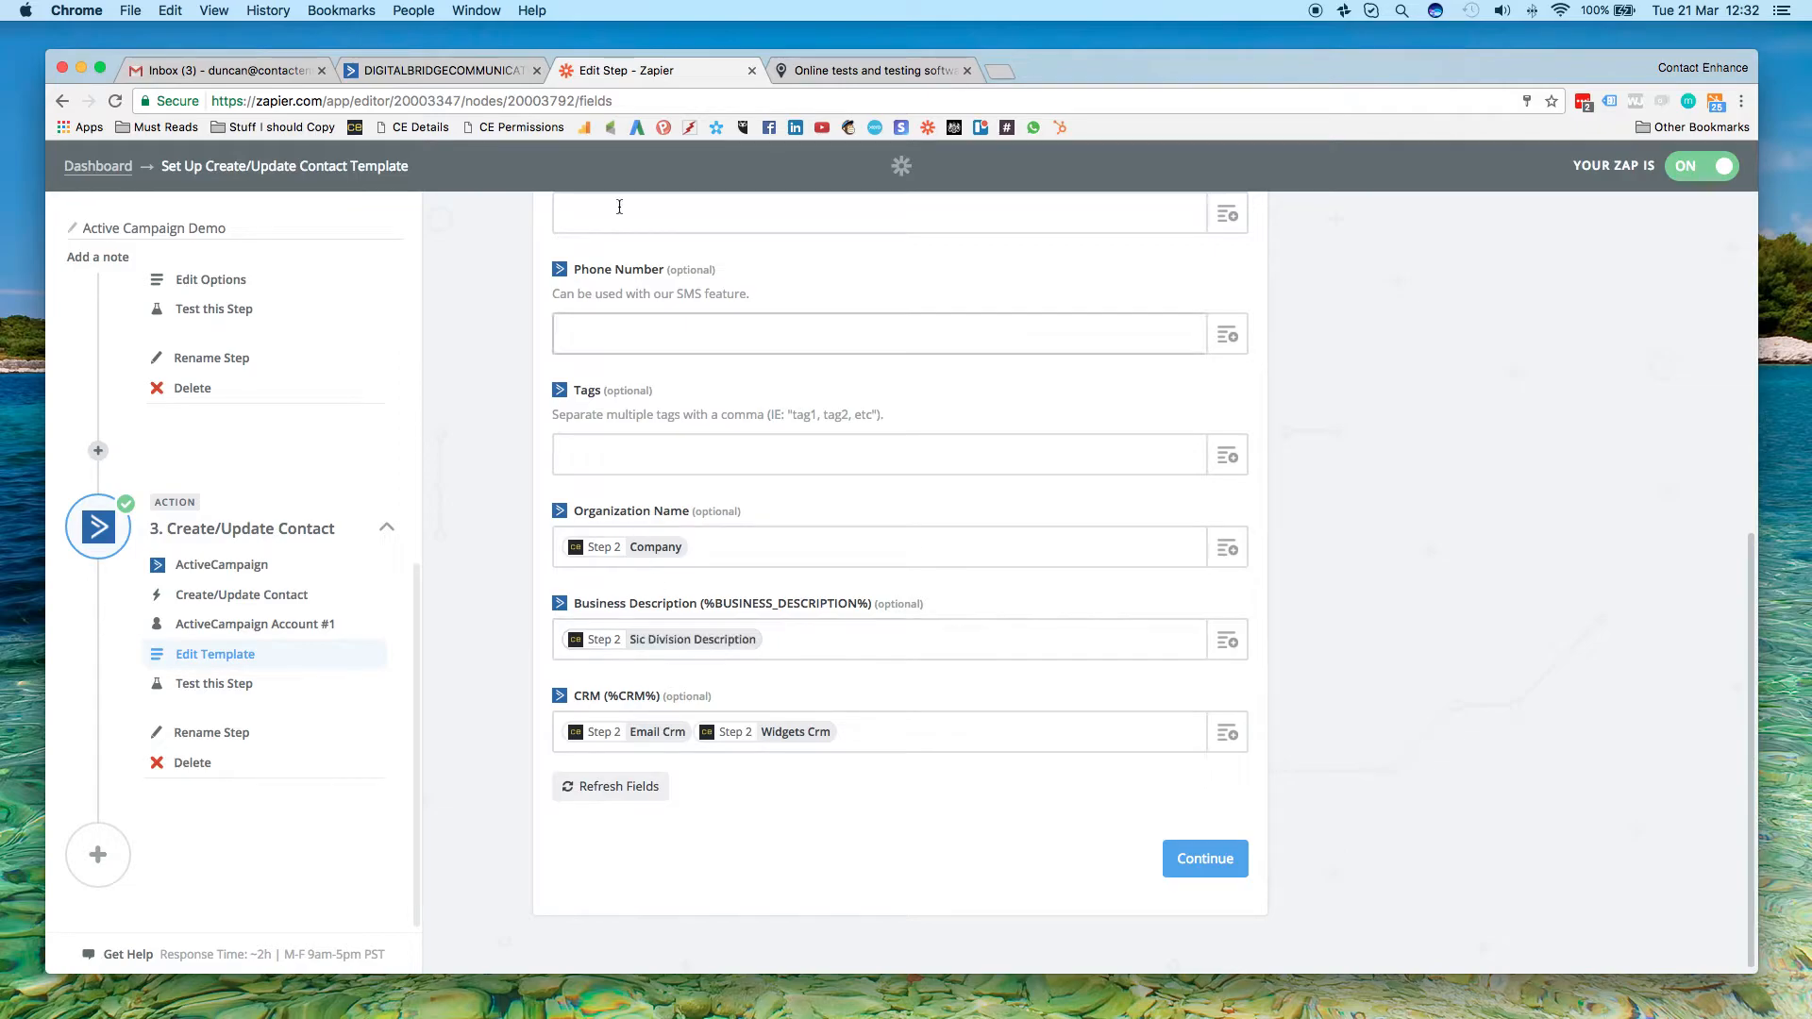
Check the Prospects contacts in ActiveCampaign, return to Zapier to finish the Zap, and view it on the dashboard
left_click(453, 71)
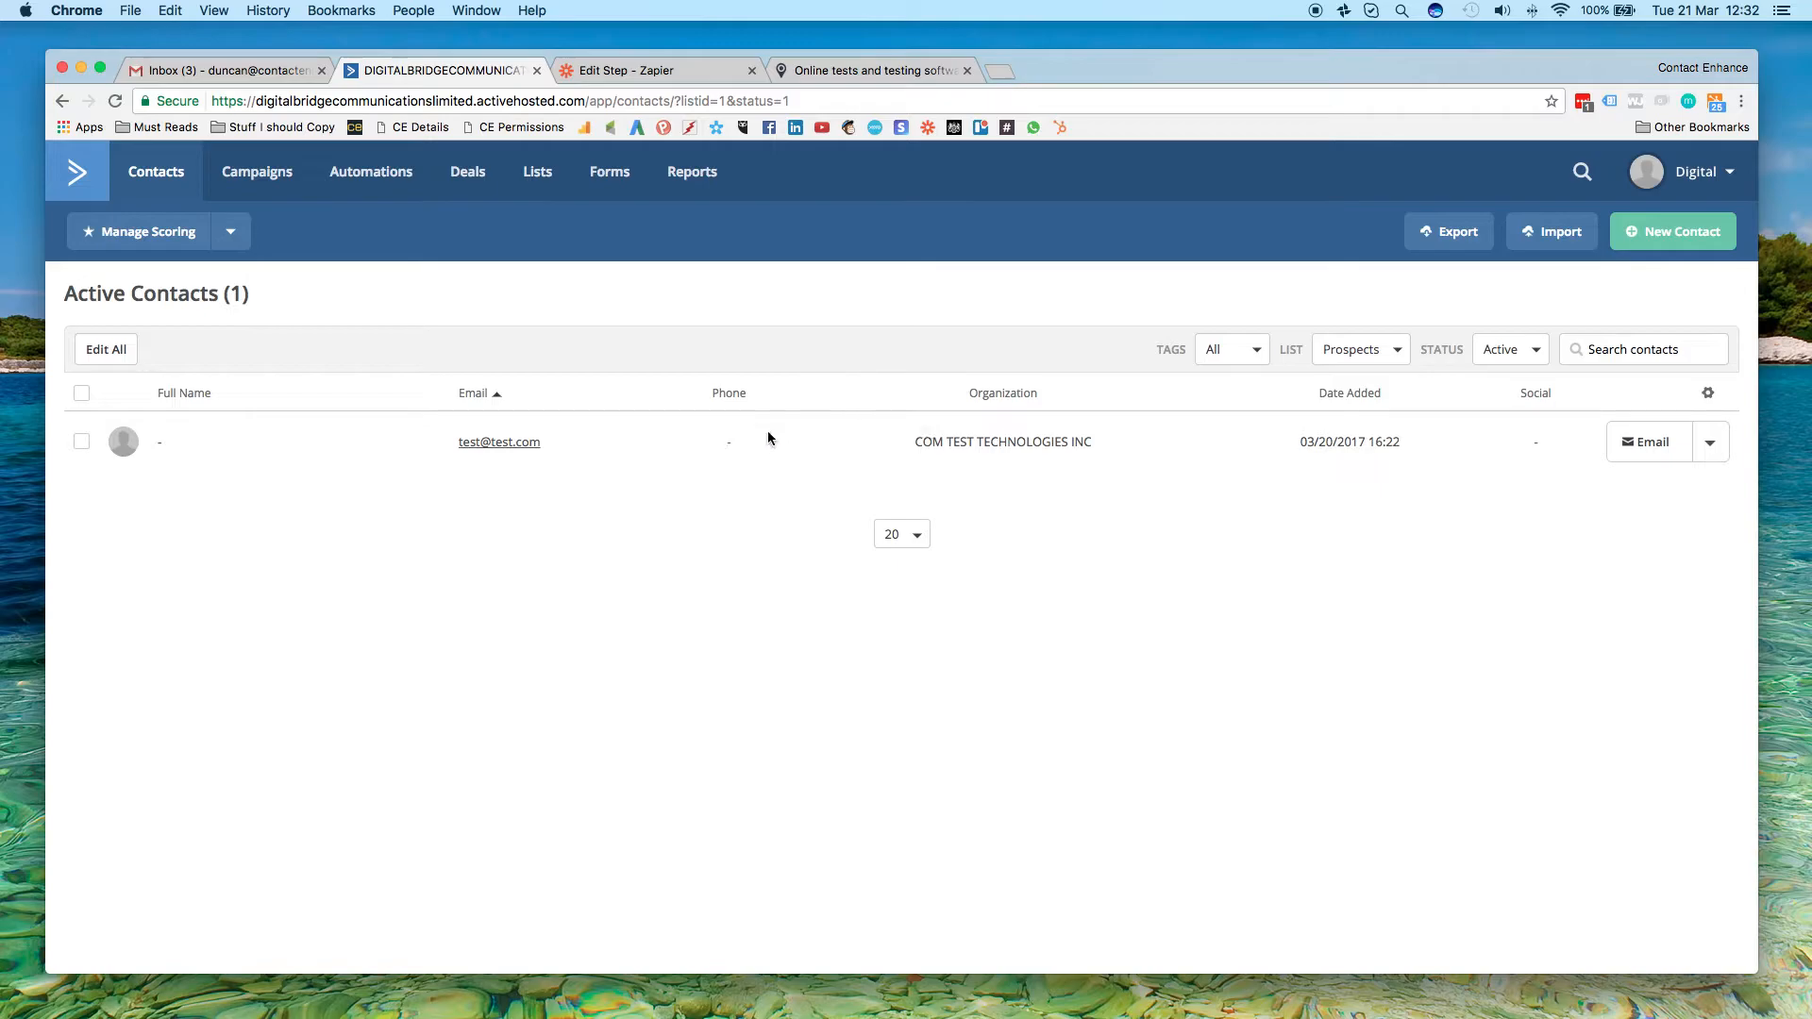
left_click(648, 70)
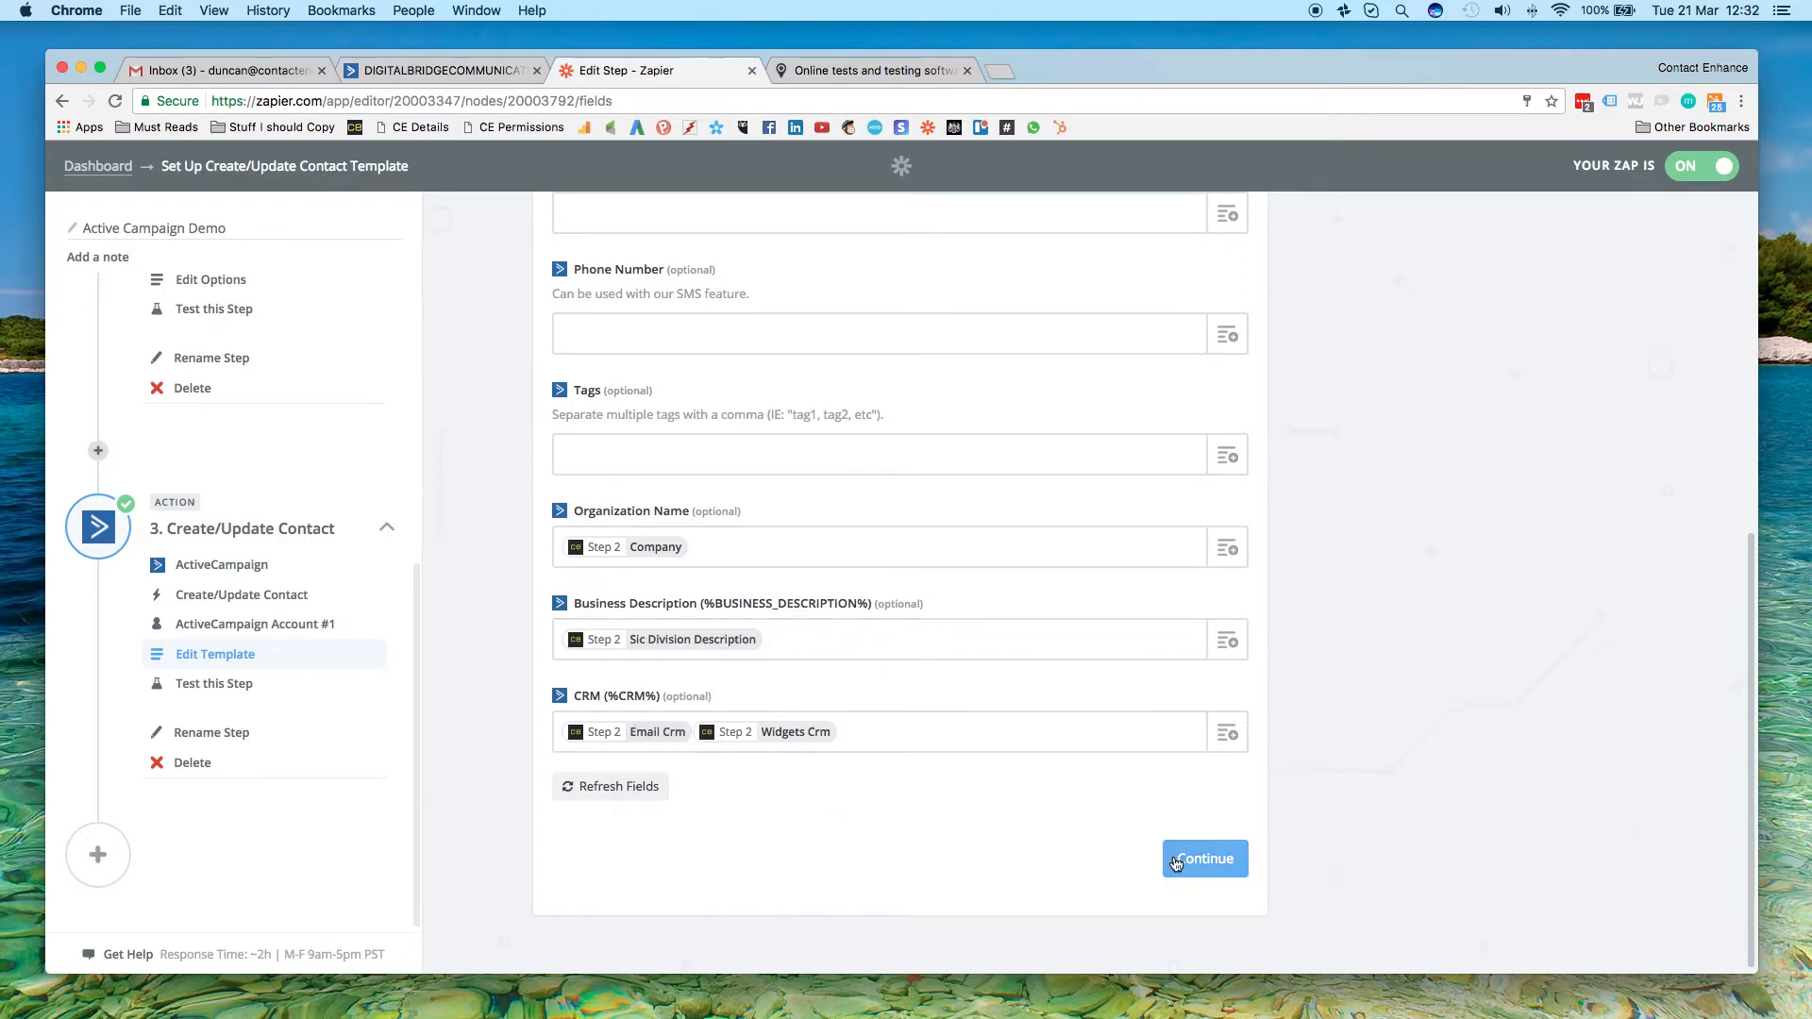
left_click(1236, 861)
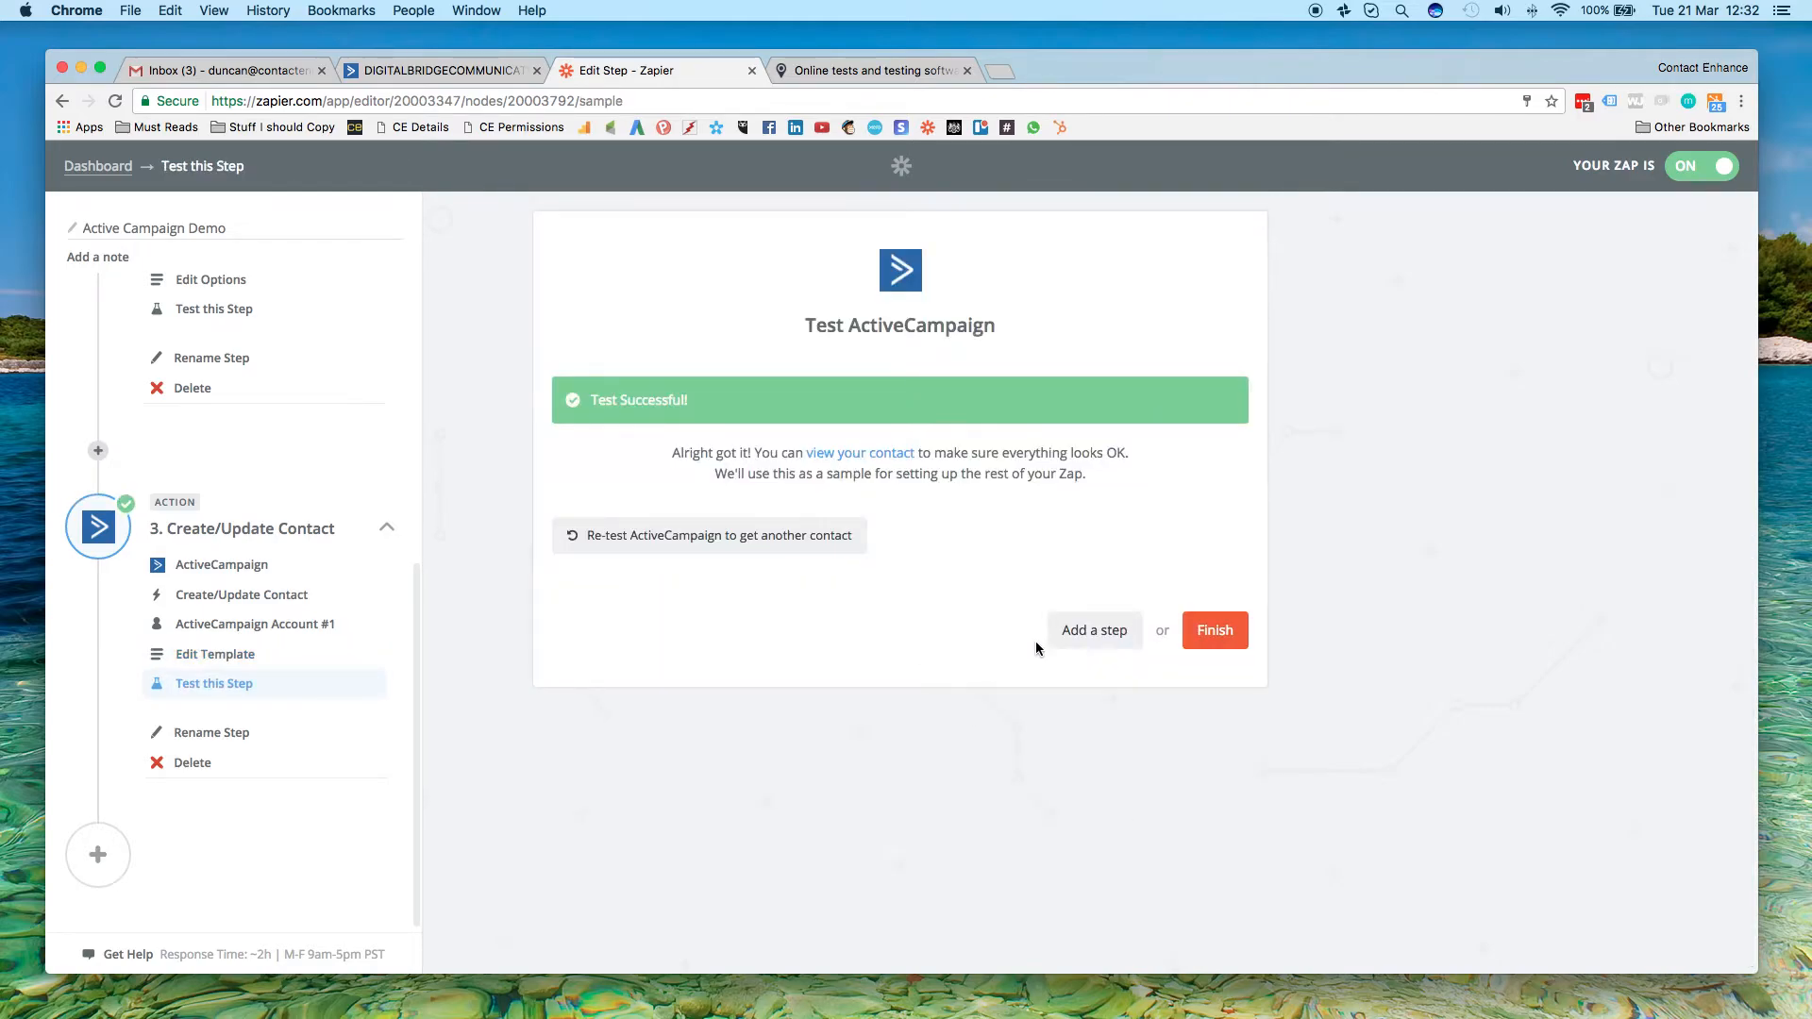
left_click(1215, 631)
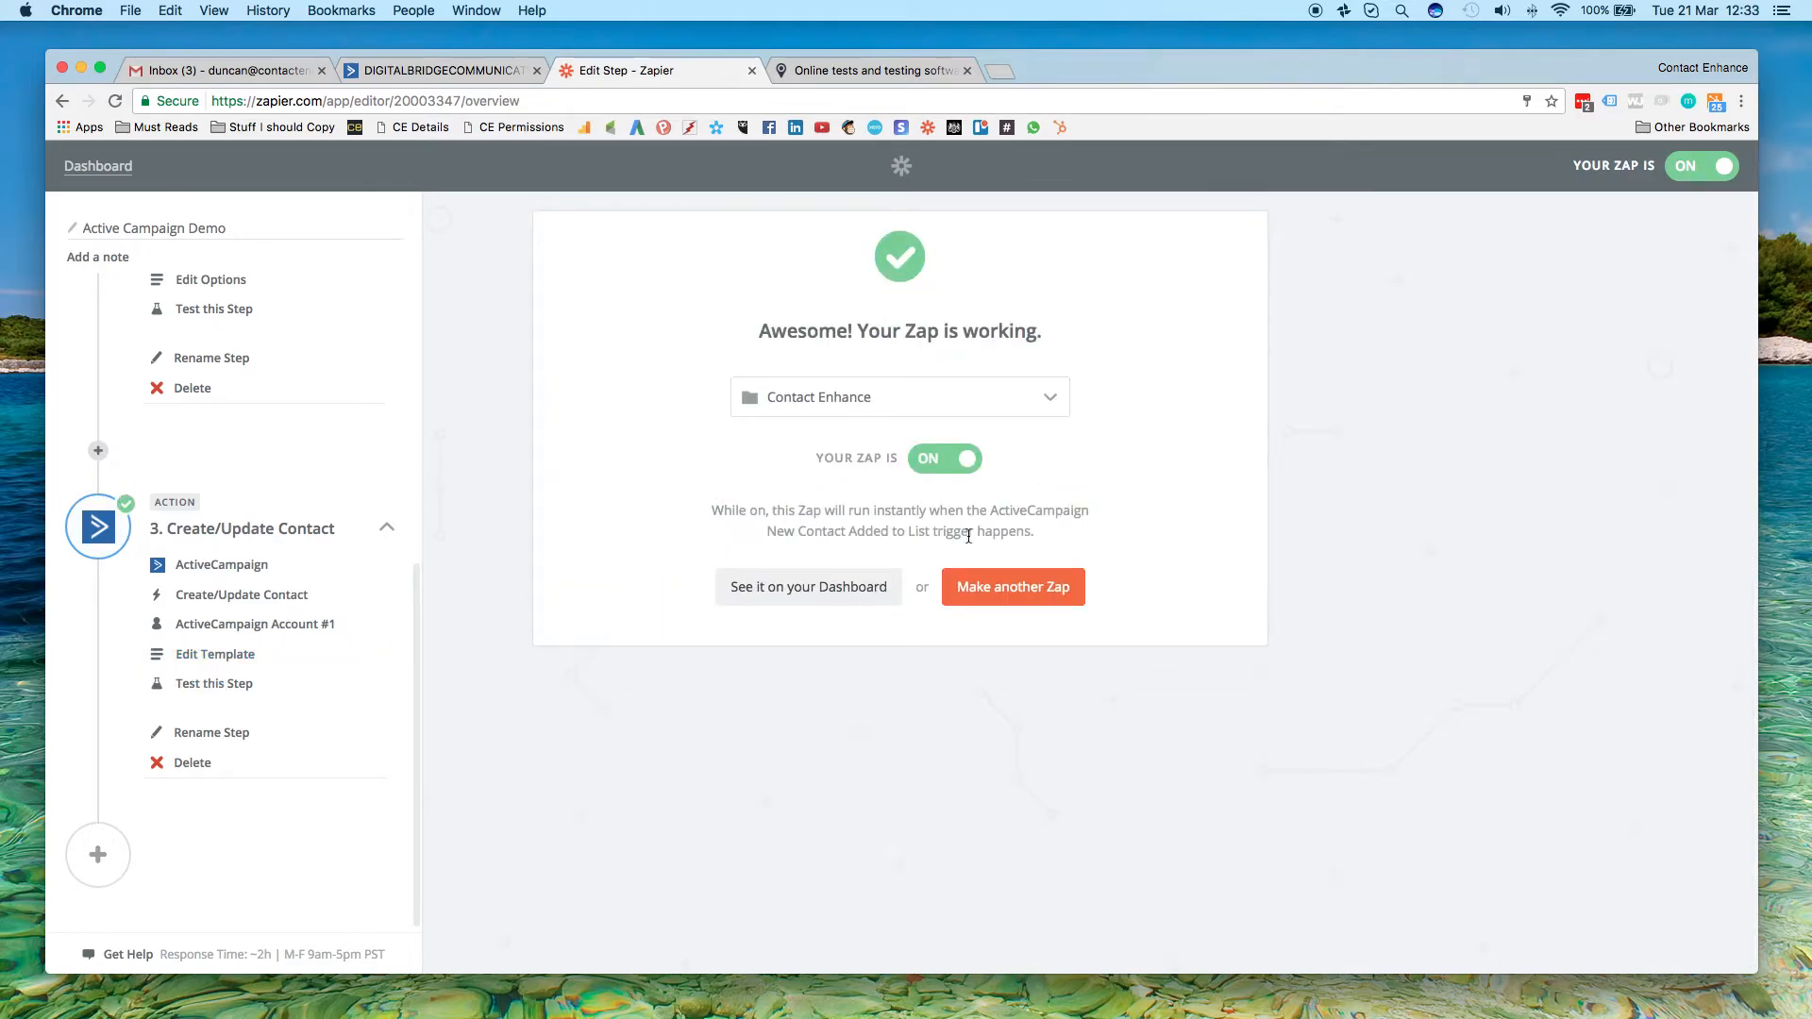
left_click(807, 587)
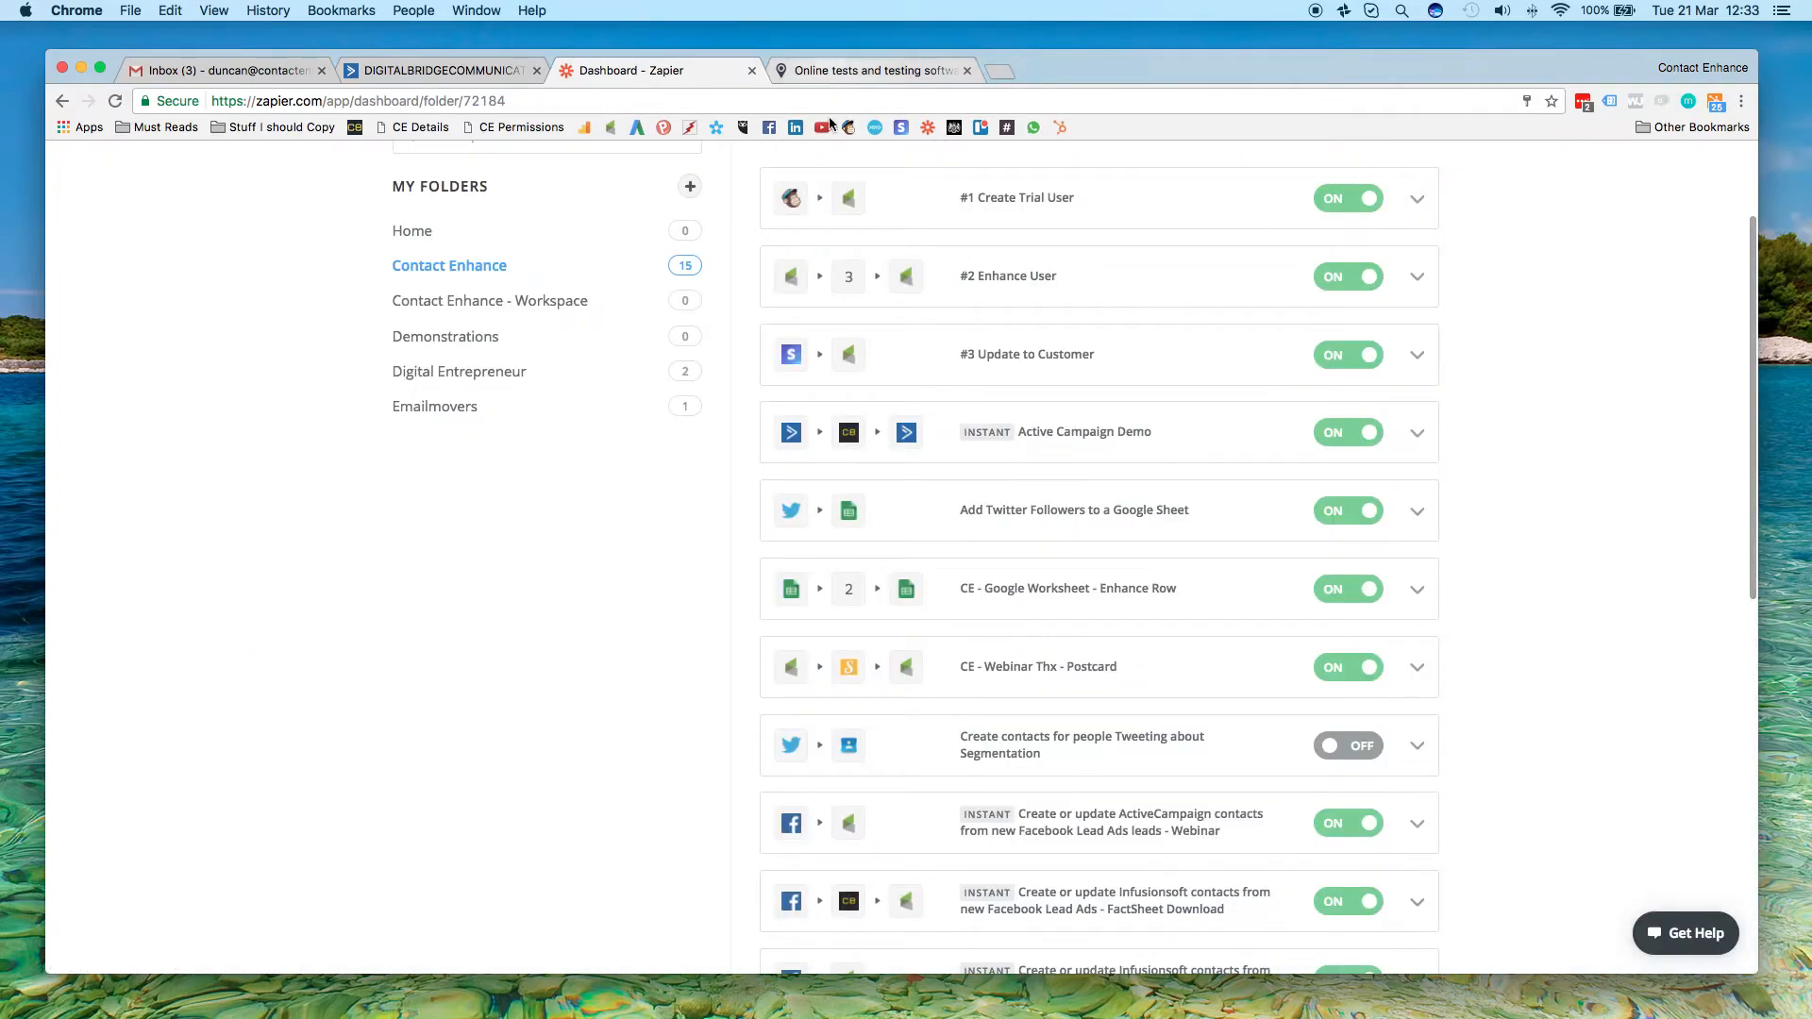
Close the test.com site and add a new ActiveCampaign contact with an Emailmovers email, first name, last name and phone number
left_click(966, 71)
left_click(448, 75)
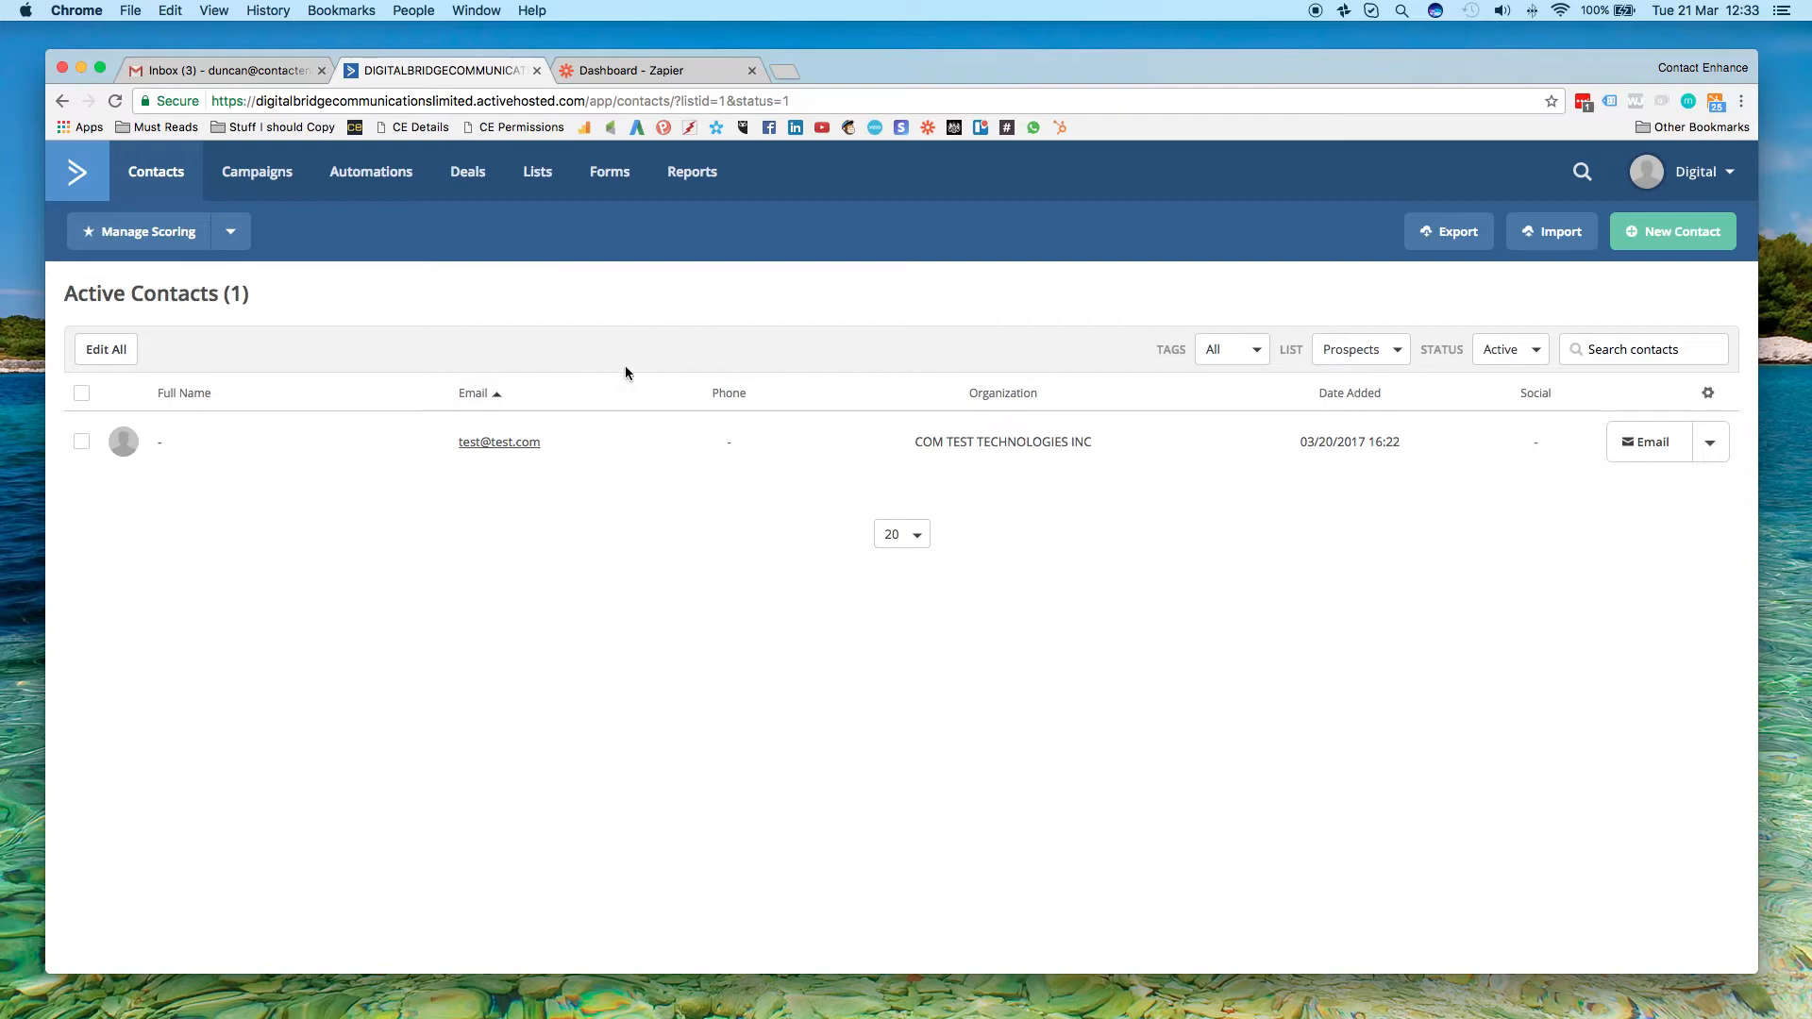
left_click(1666, 231)
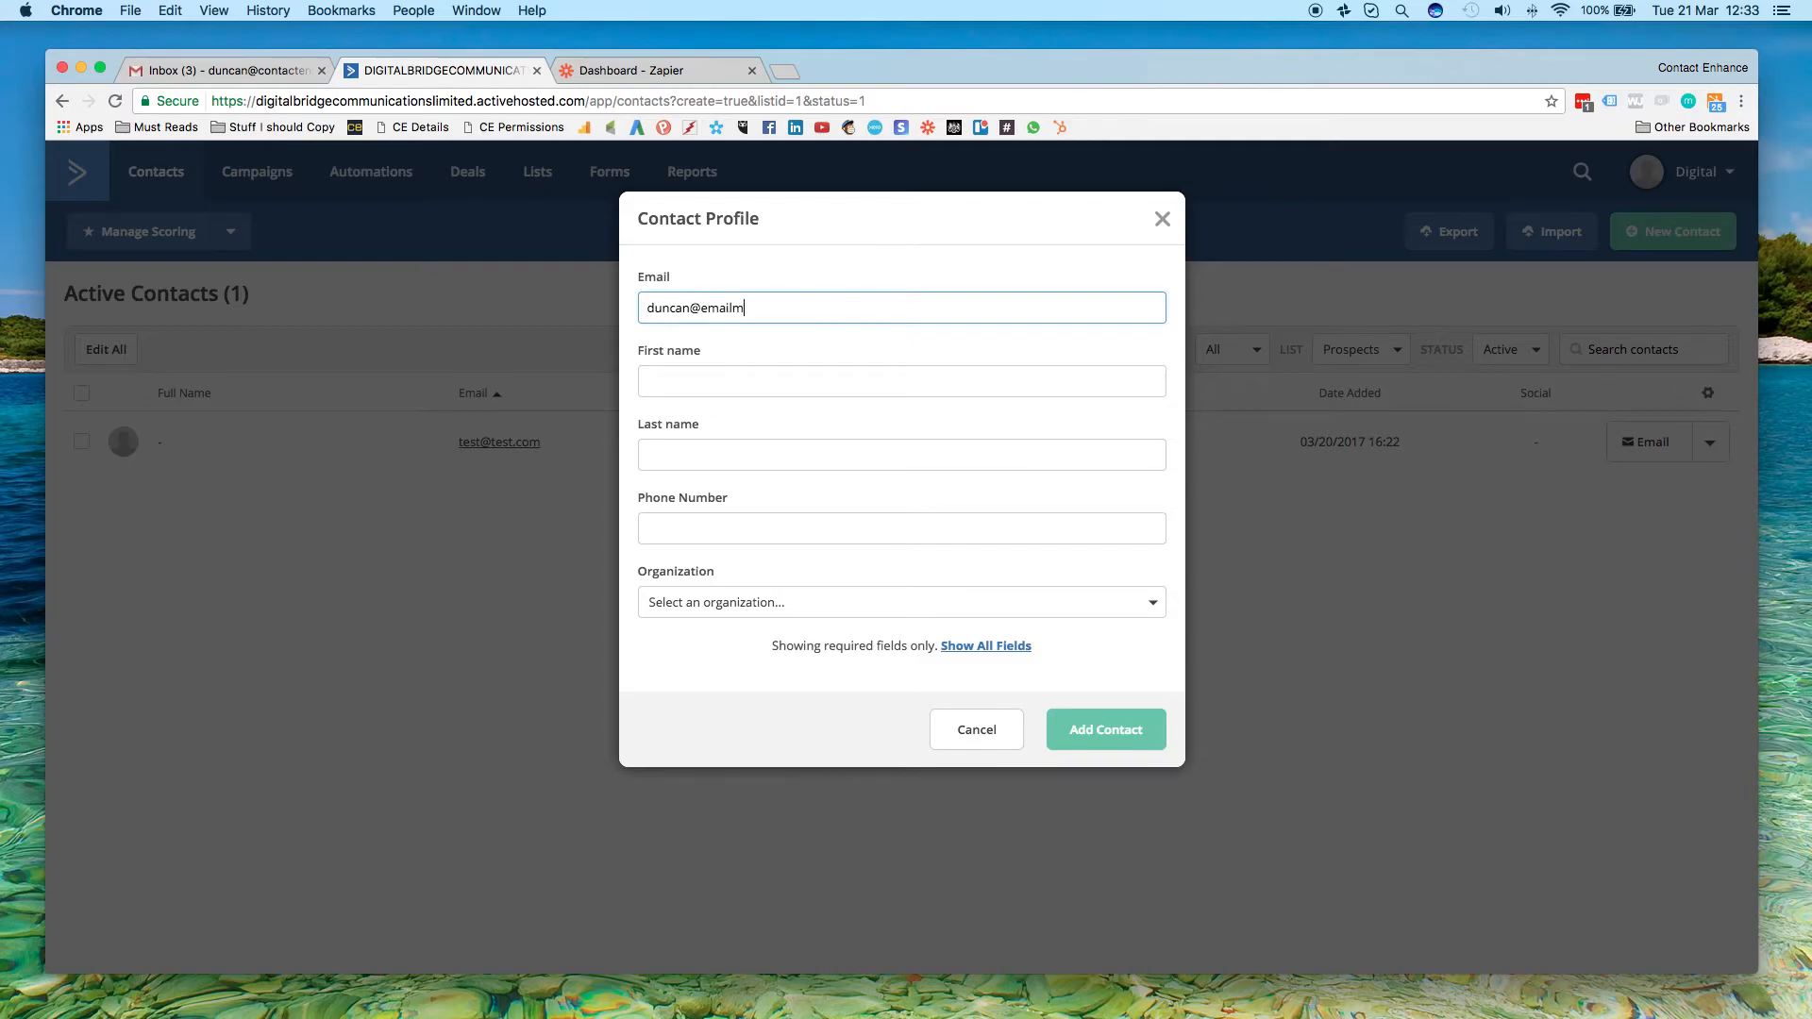
key("Tab")
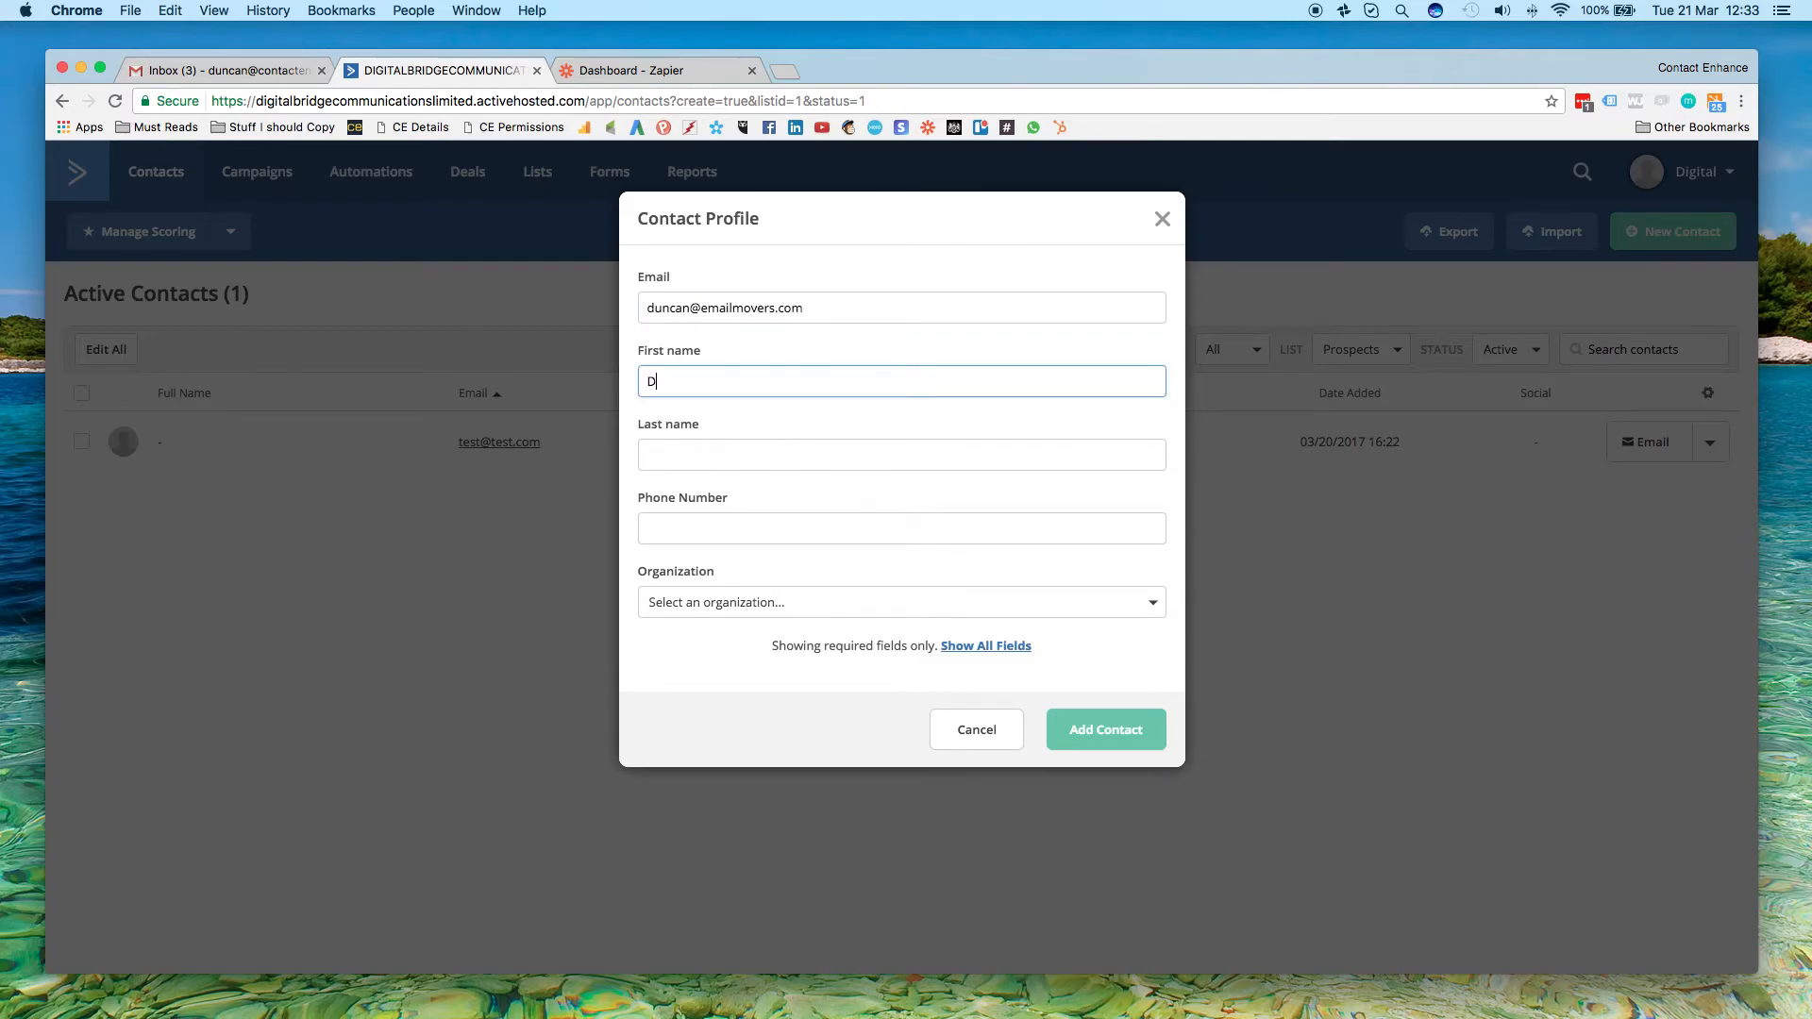
key("Tab")
type("Gledhill")
key("Tab")
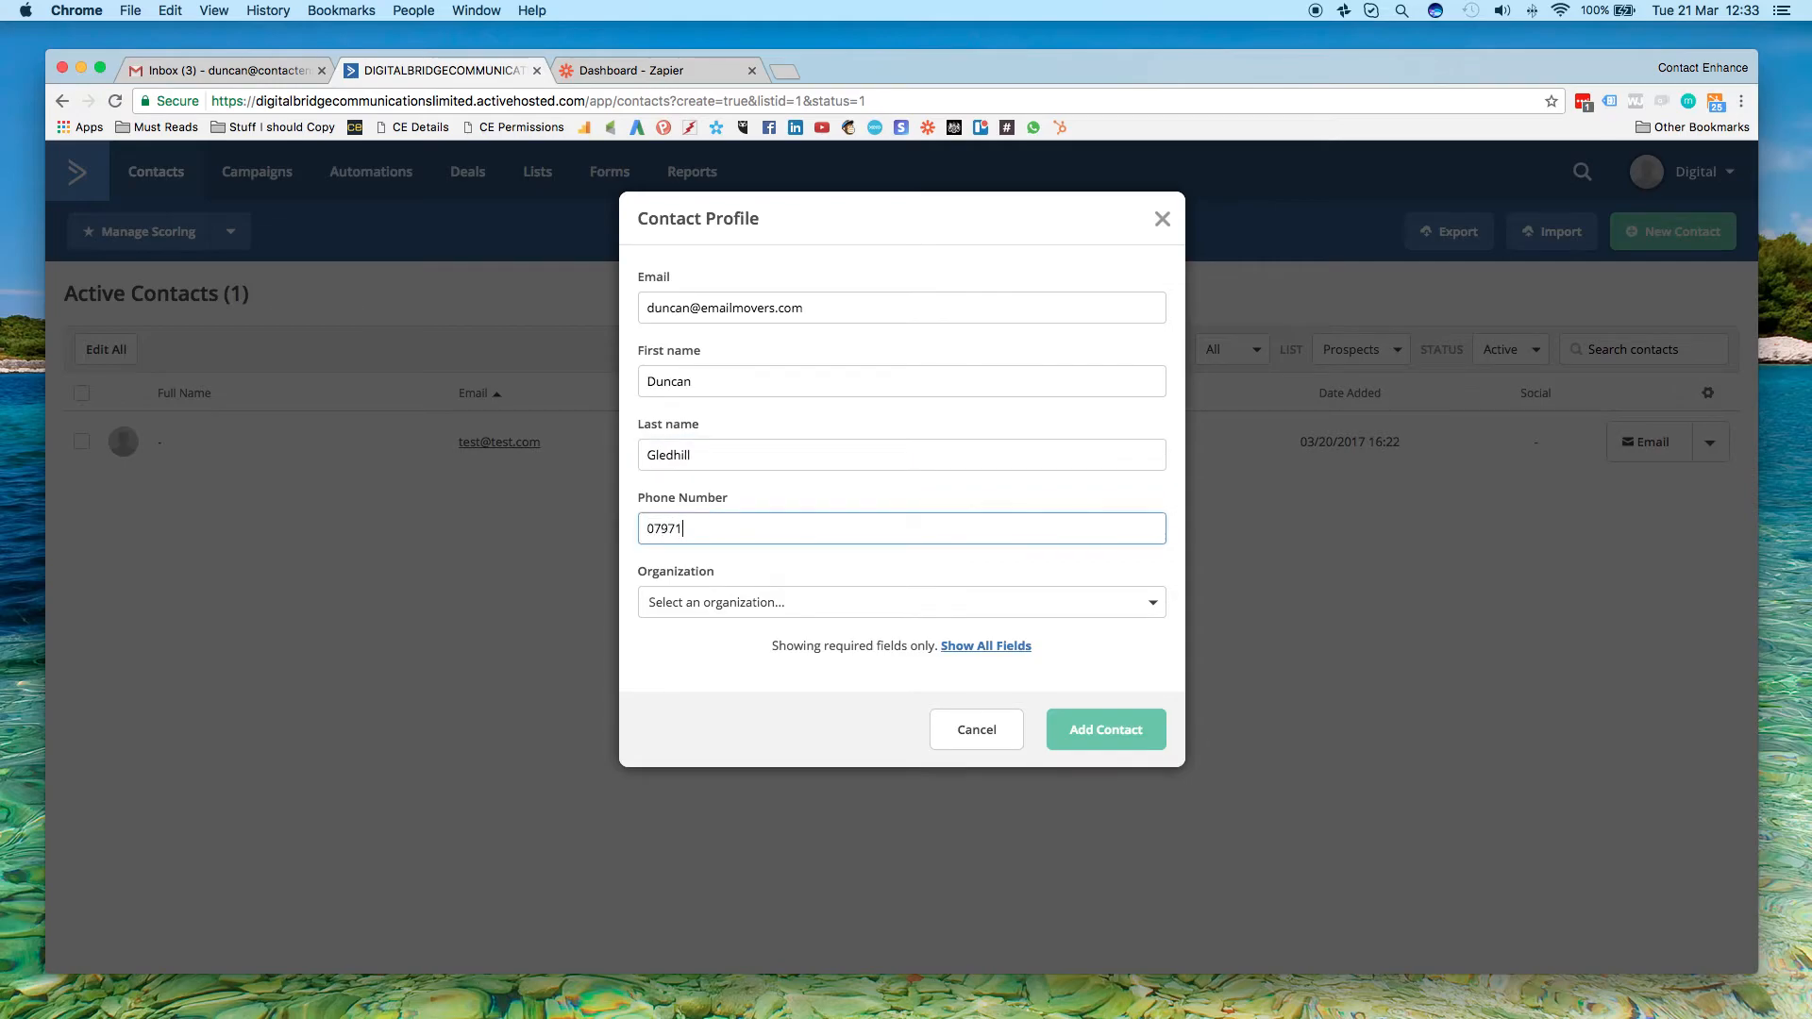
key("Tab")
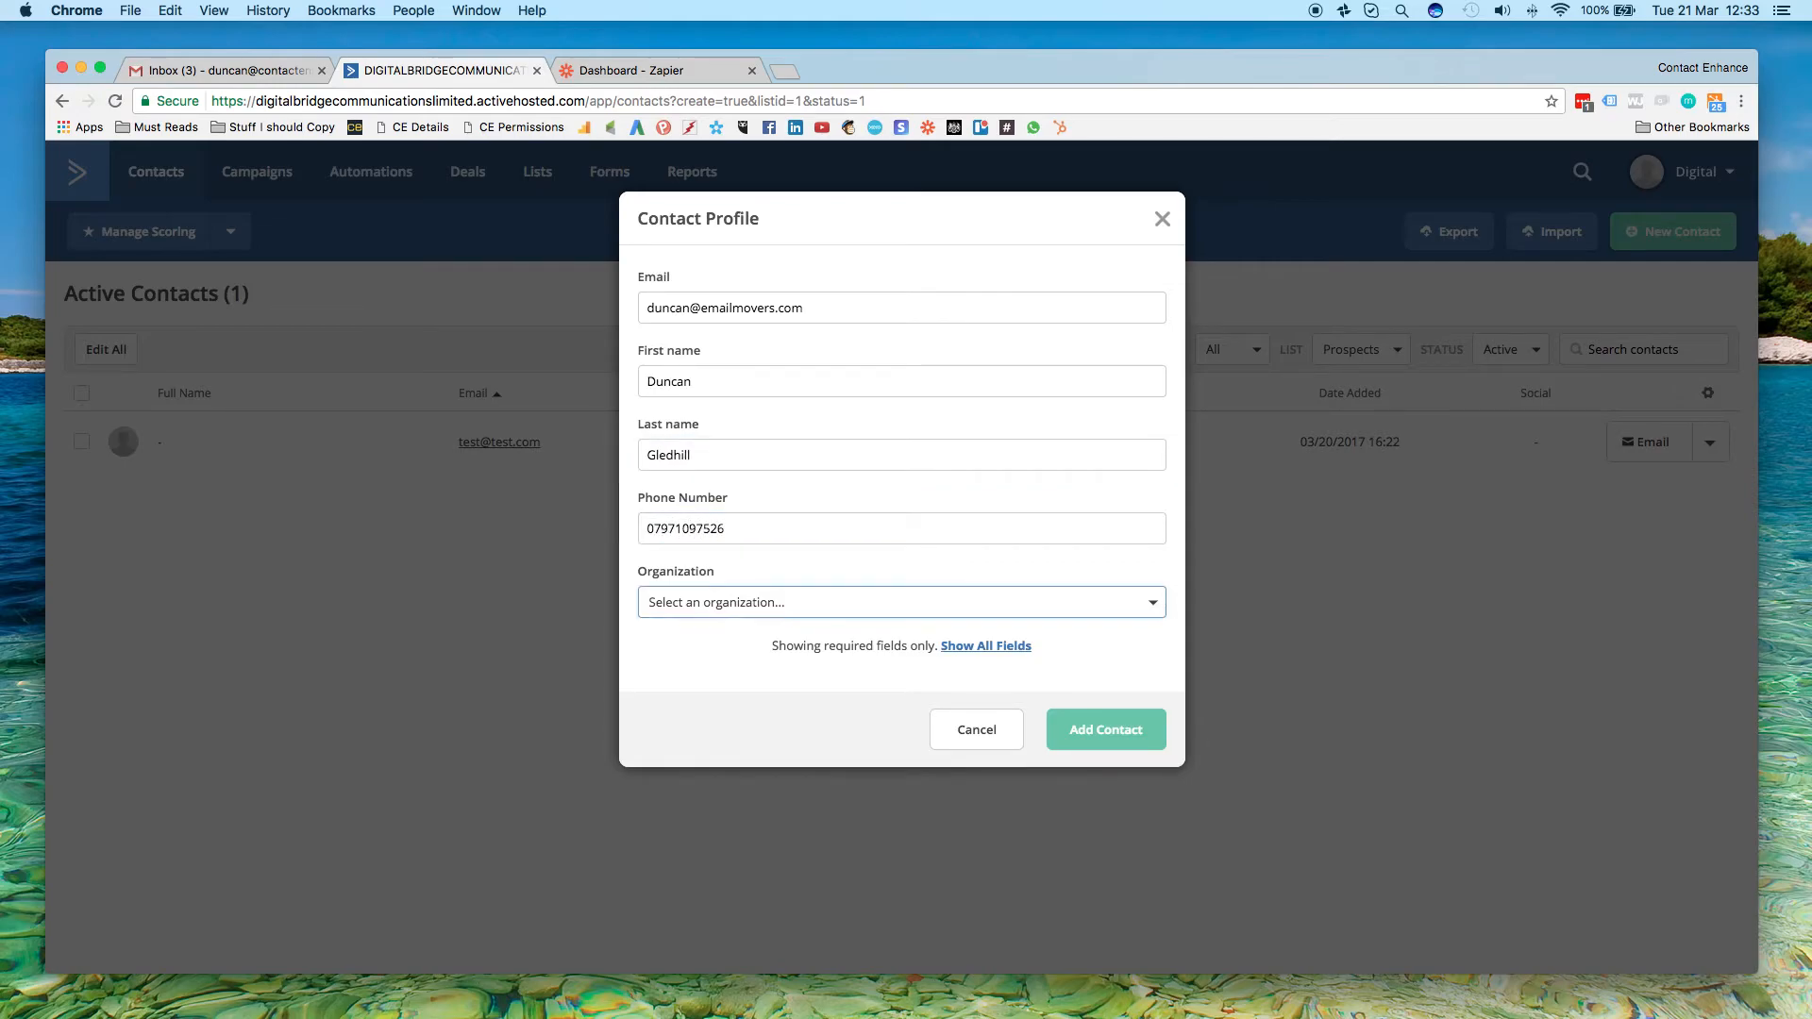
left_click(1108, 740)
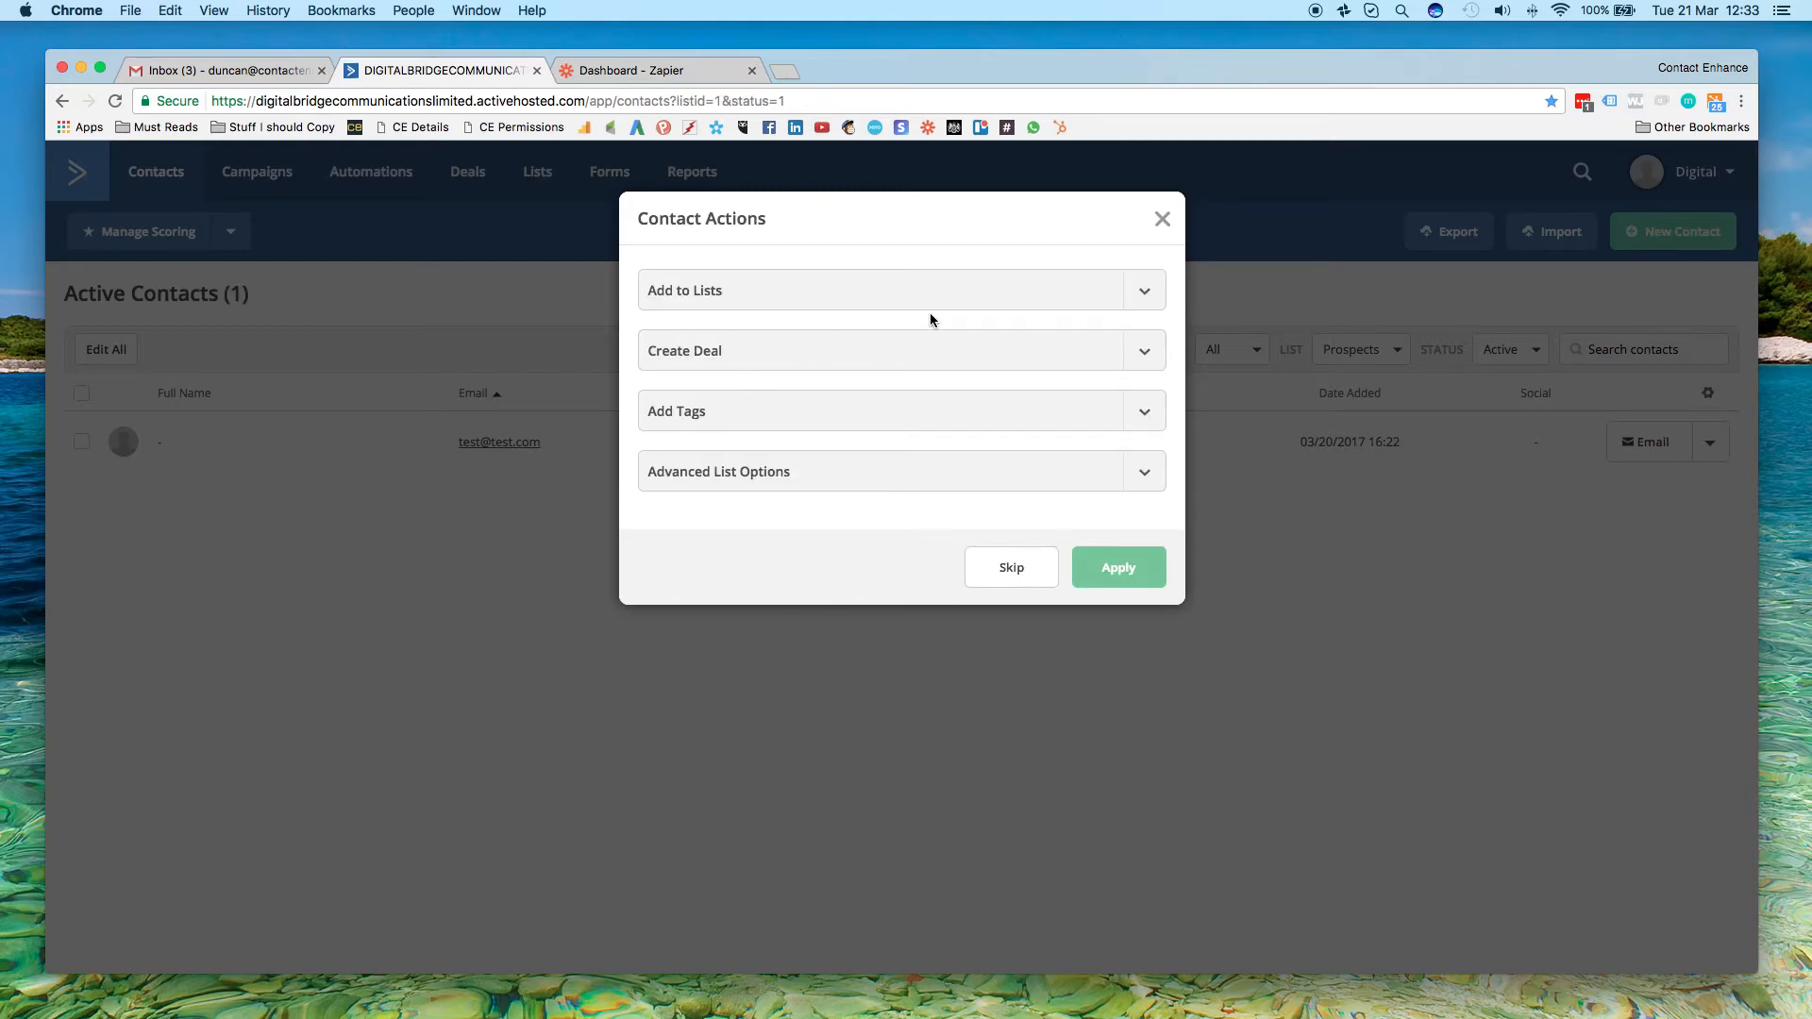
Add the new contact to the Prospects list and apply the contact actions
left_click(1145, 291)
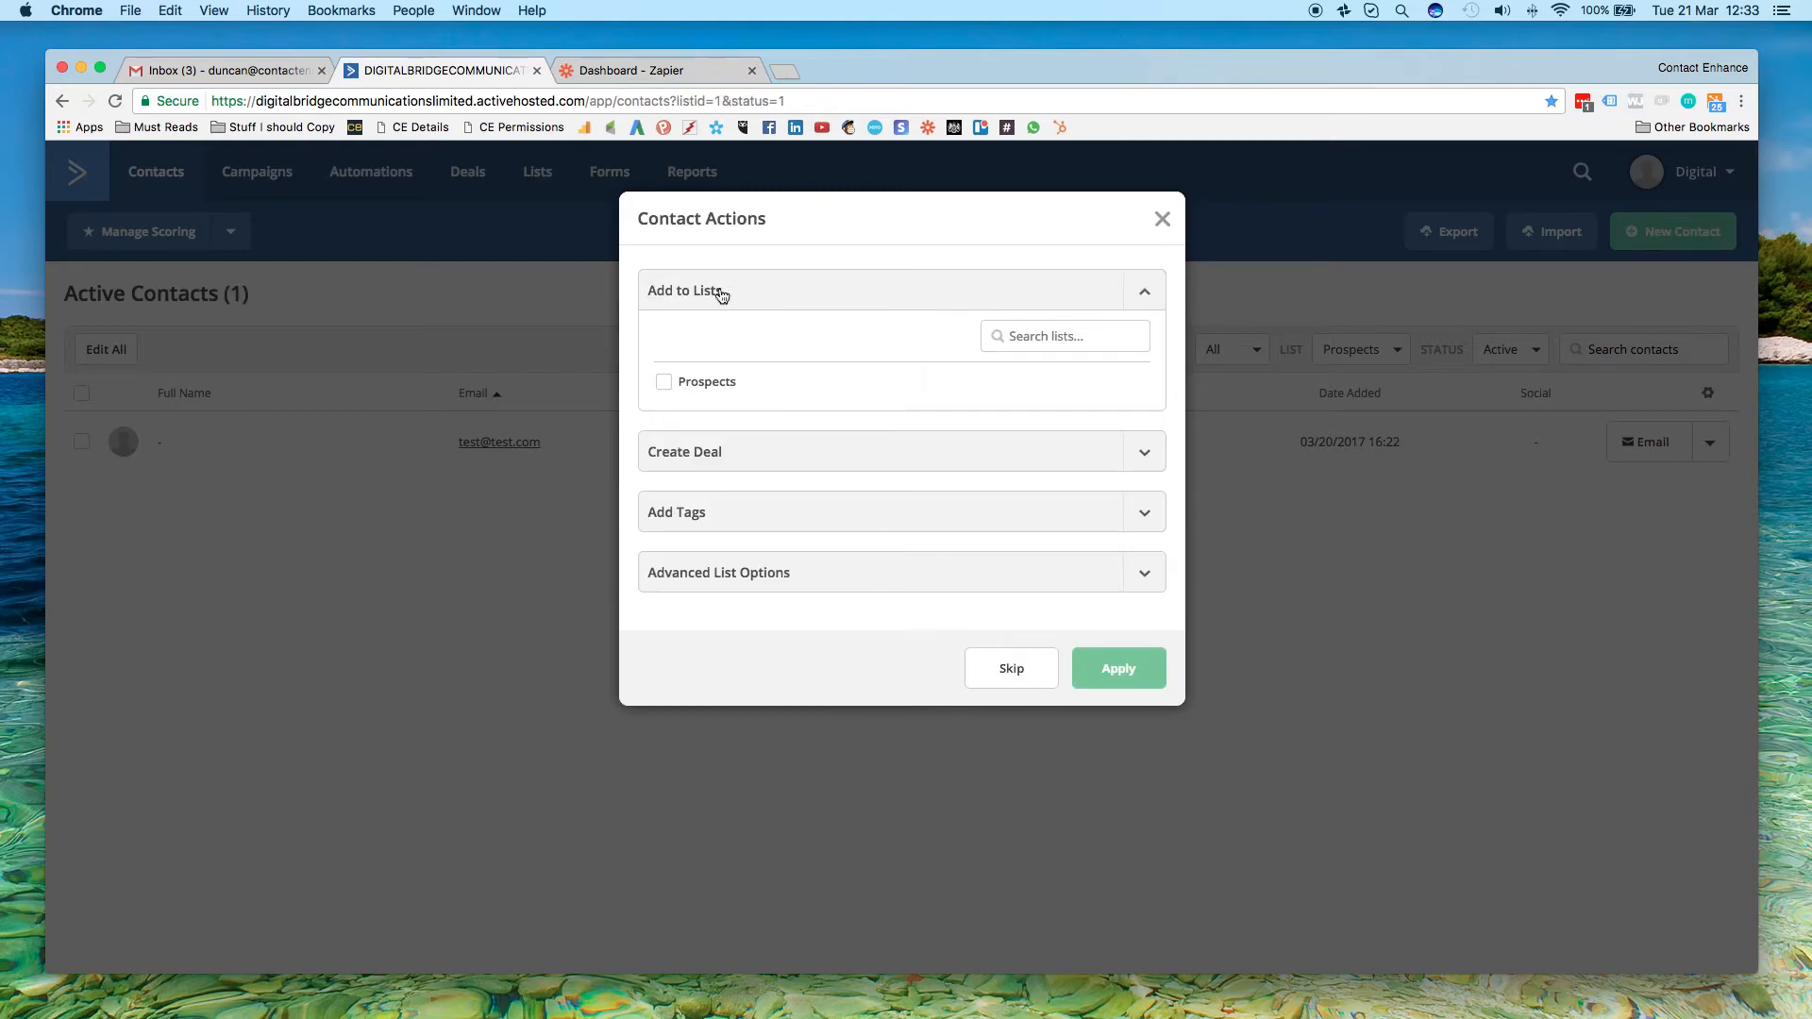
left_click(663, 382)
left_click(1114, 670)
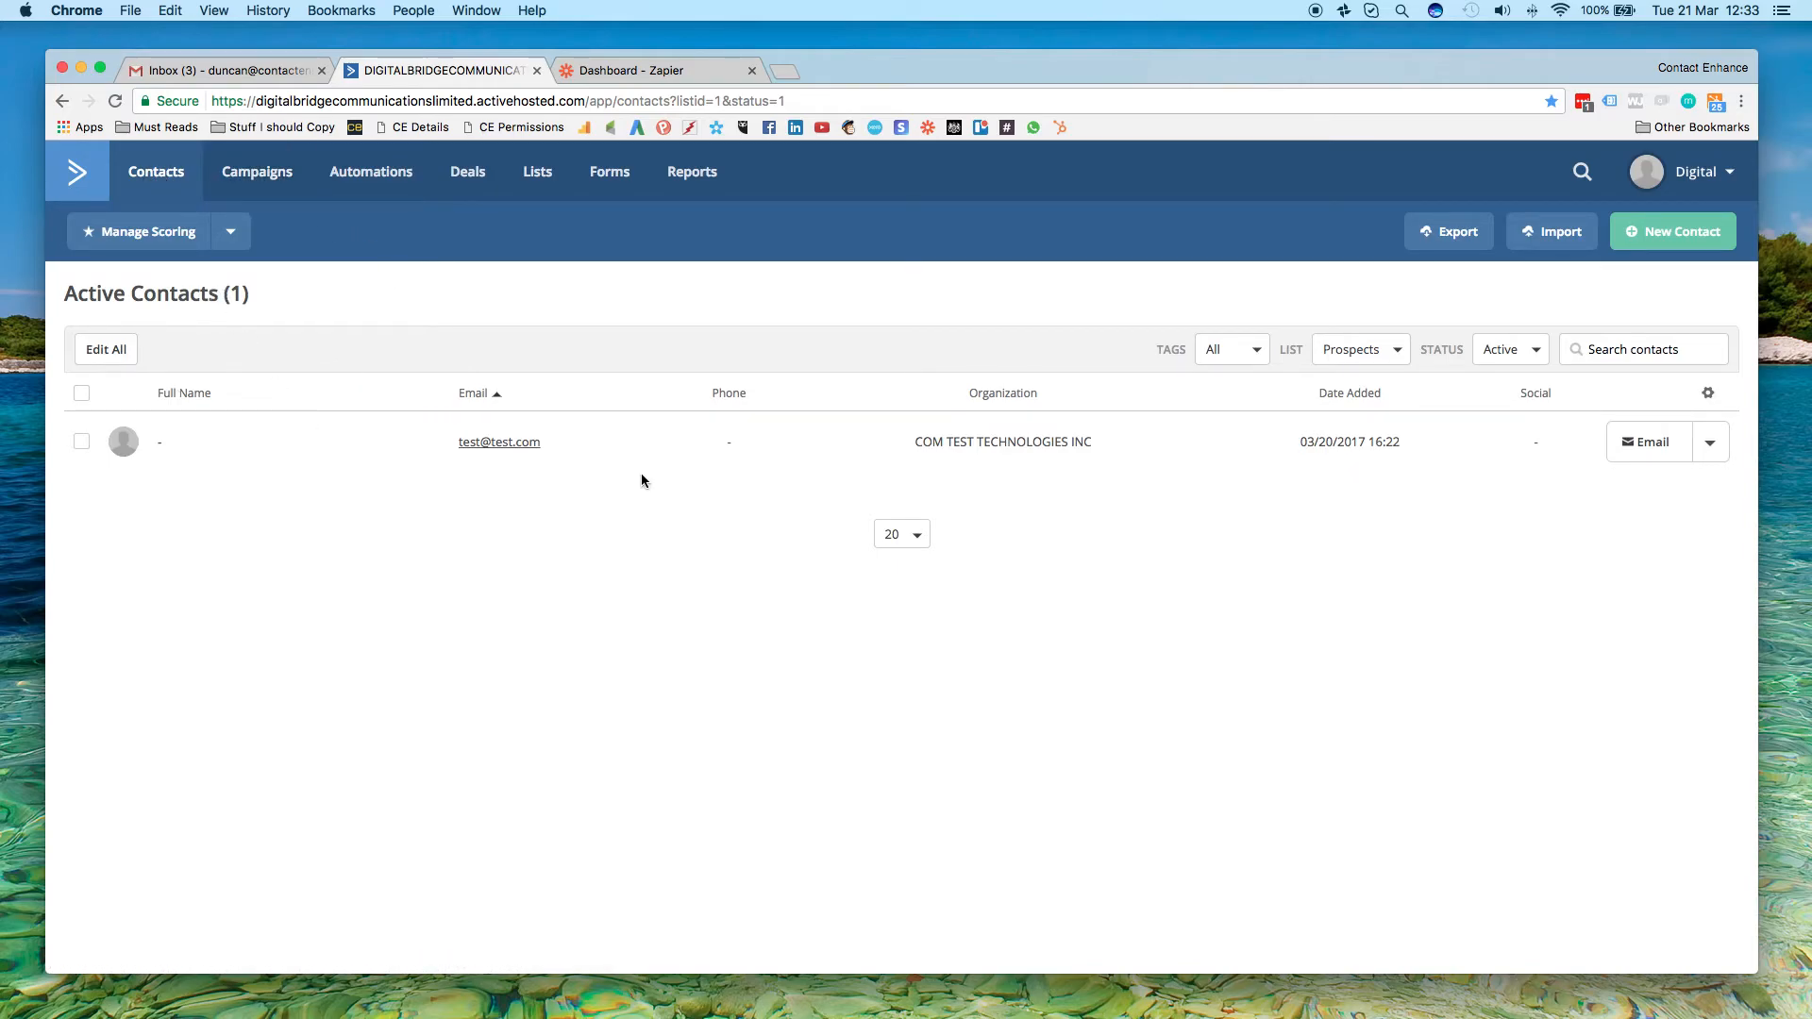
Open the new Emailmovers contact from the refreshed contact list and examine its info fields and recent activities
left_click(164, 175)
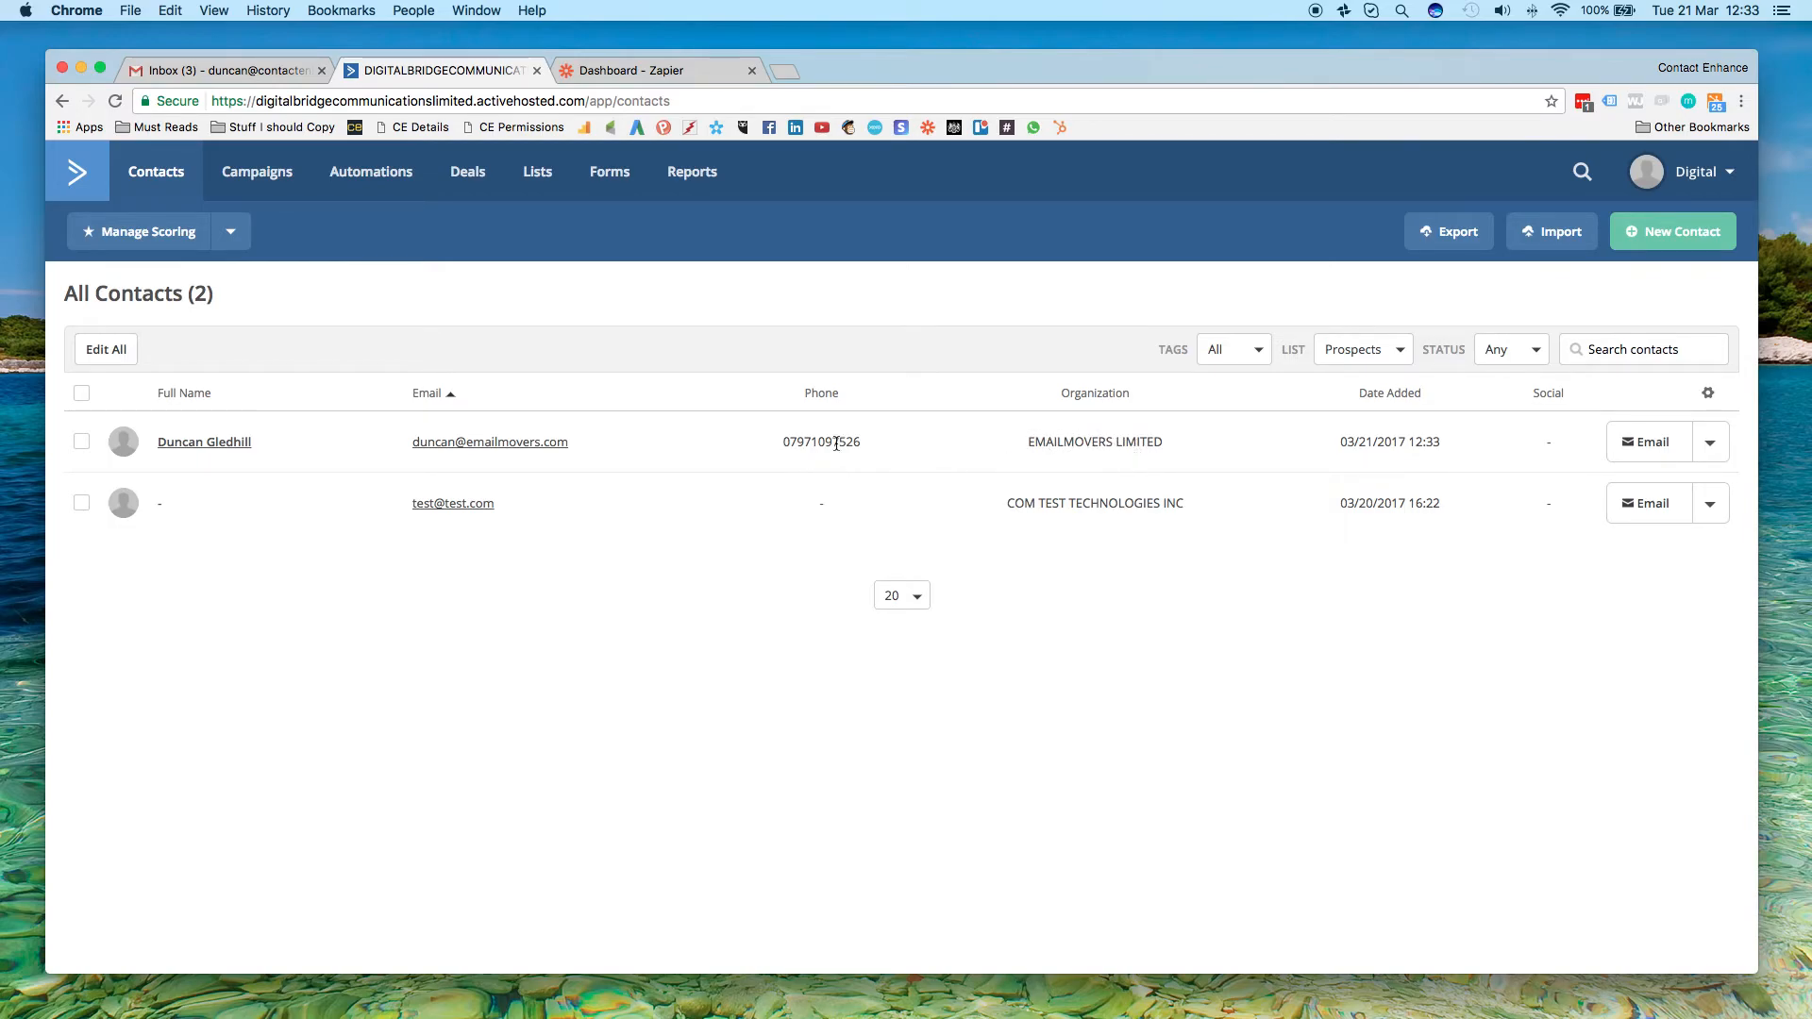
left_click(198, 441)
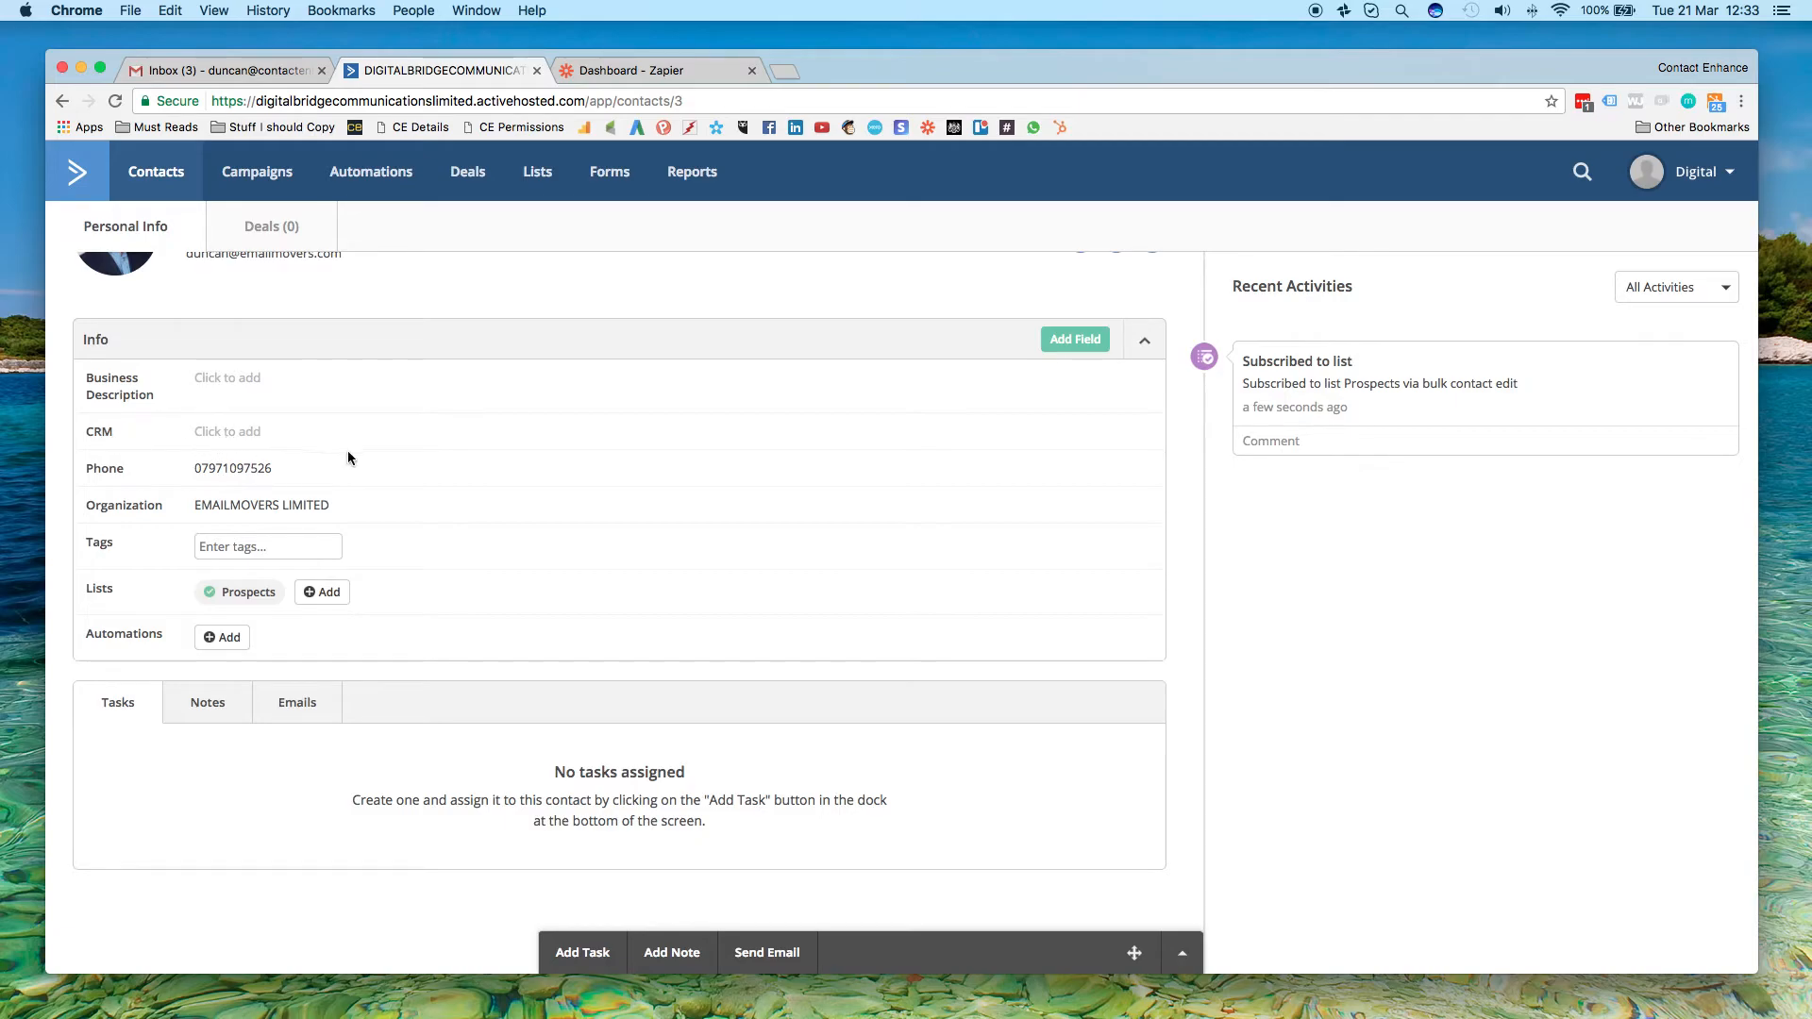
scroll(434, 500, "up", 2)
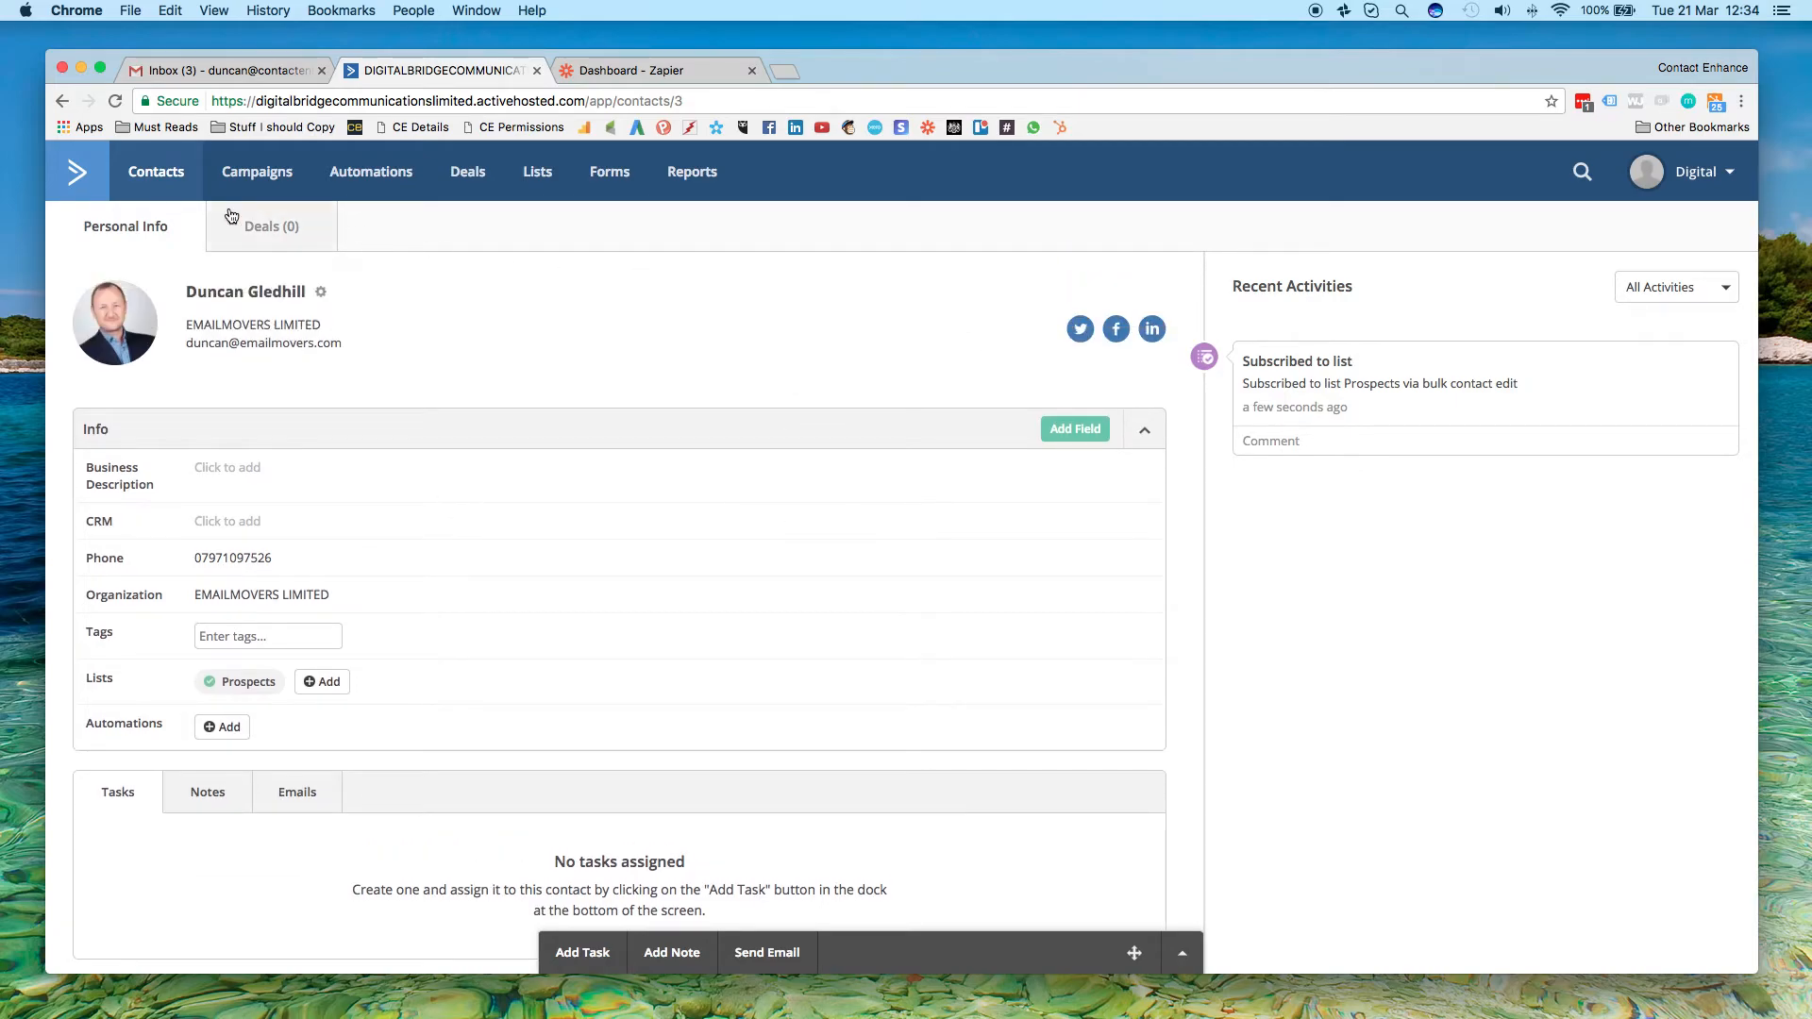
Return to the contact list and add another contact with a Contact Enhance email, first name, last name and phone number
left_click(166, 180)
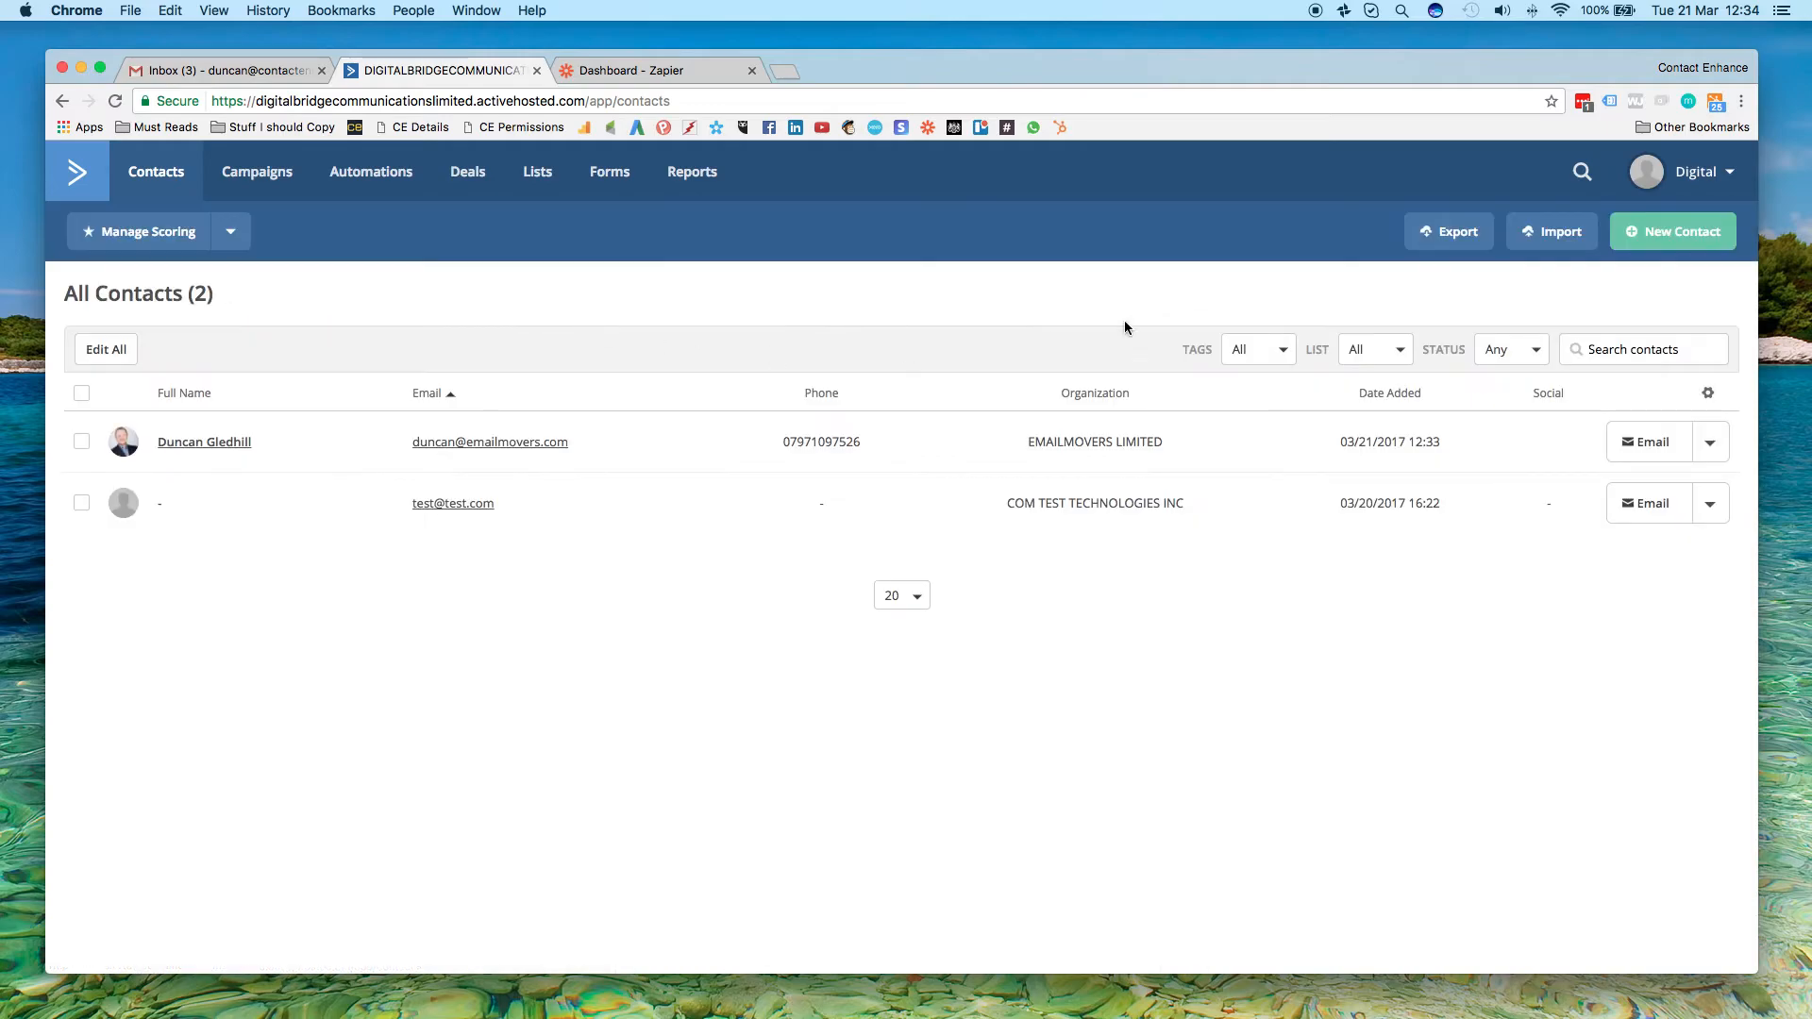
left_click(1651, 251)
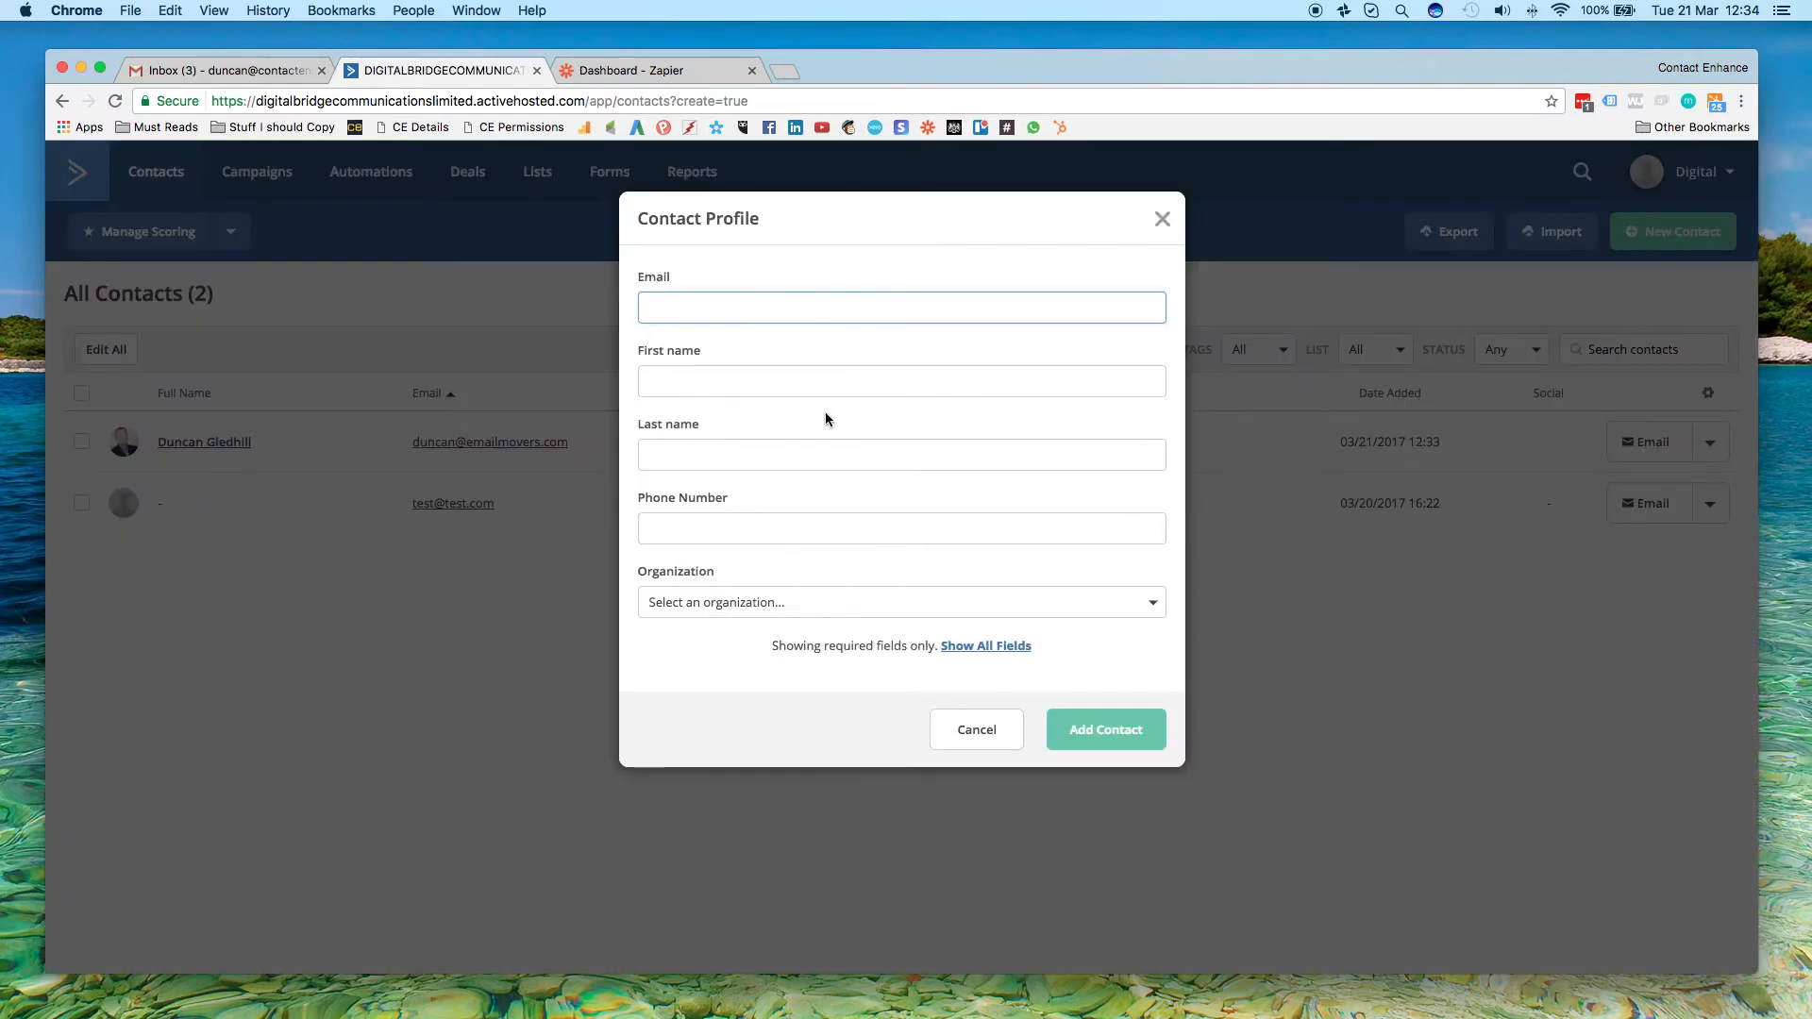
key("Tab")
key("Tab")
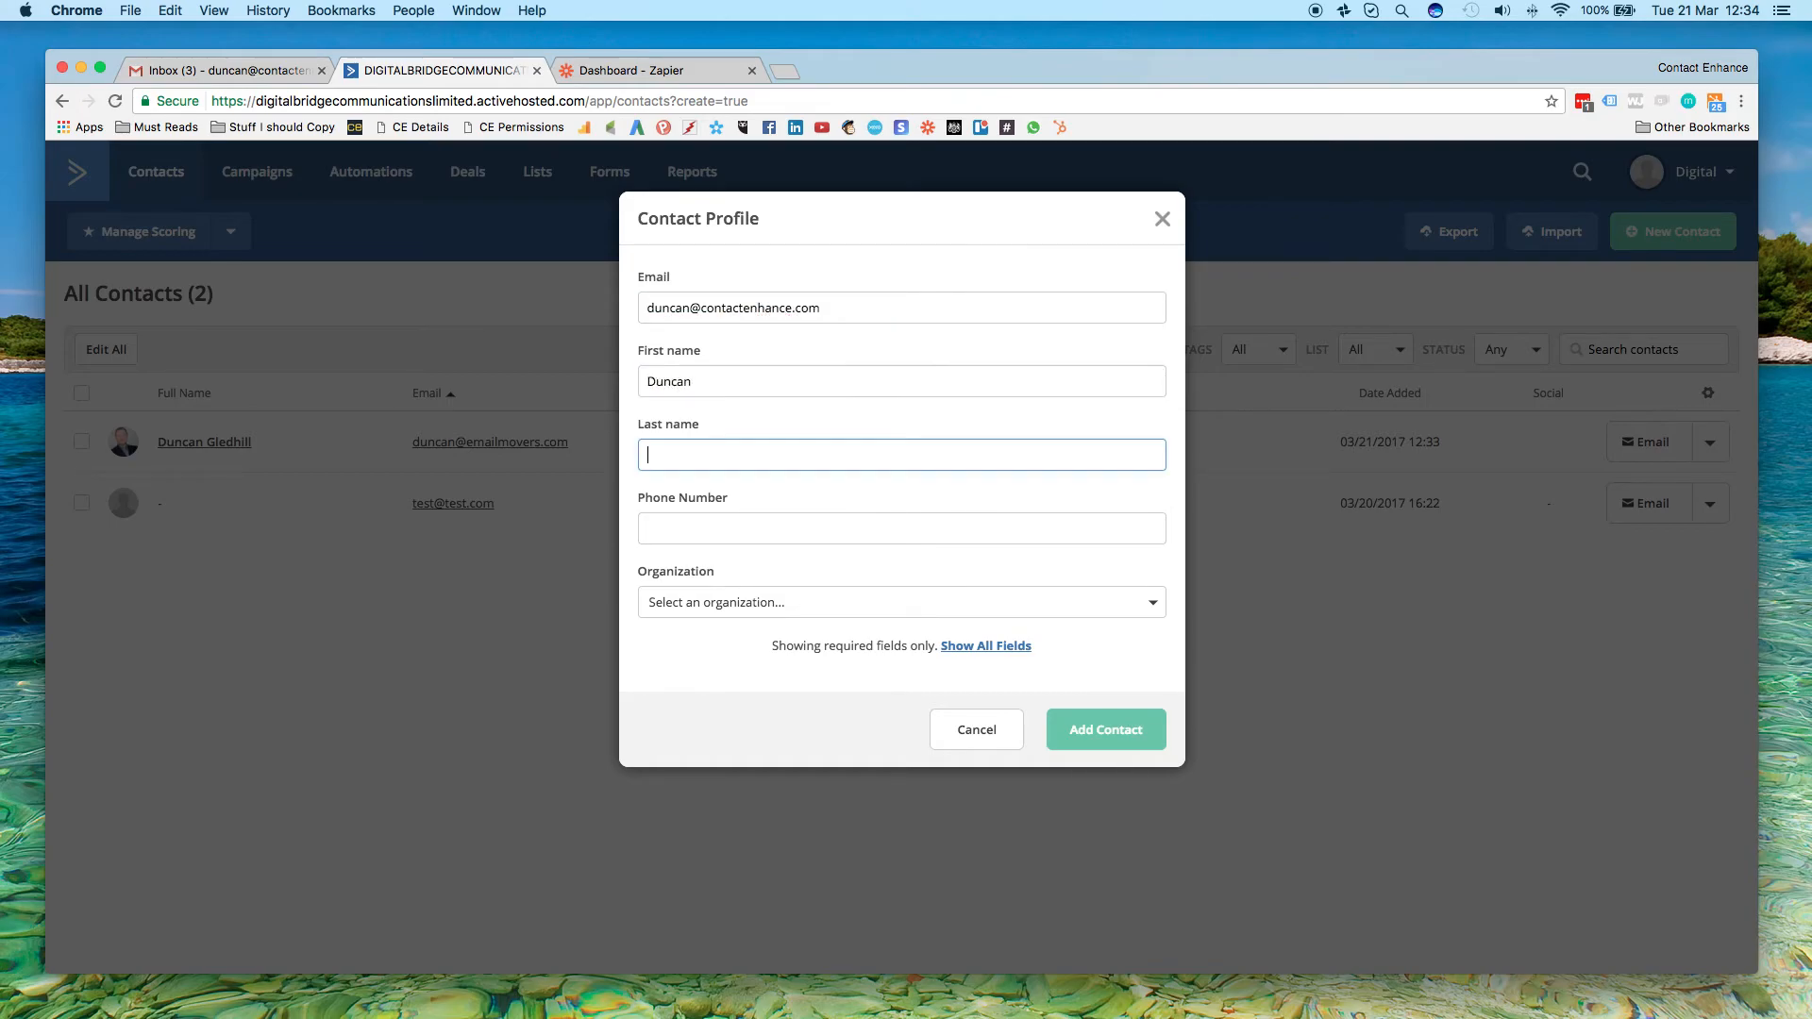
type("Gledhill")
key("Tab")
type("07")
key("Tab")
left_click(1106, 739)
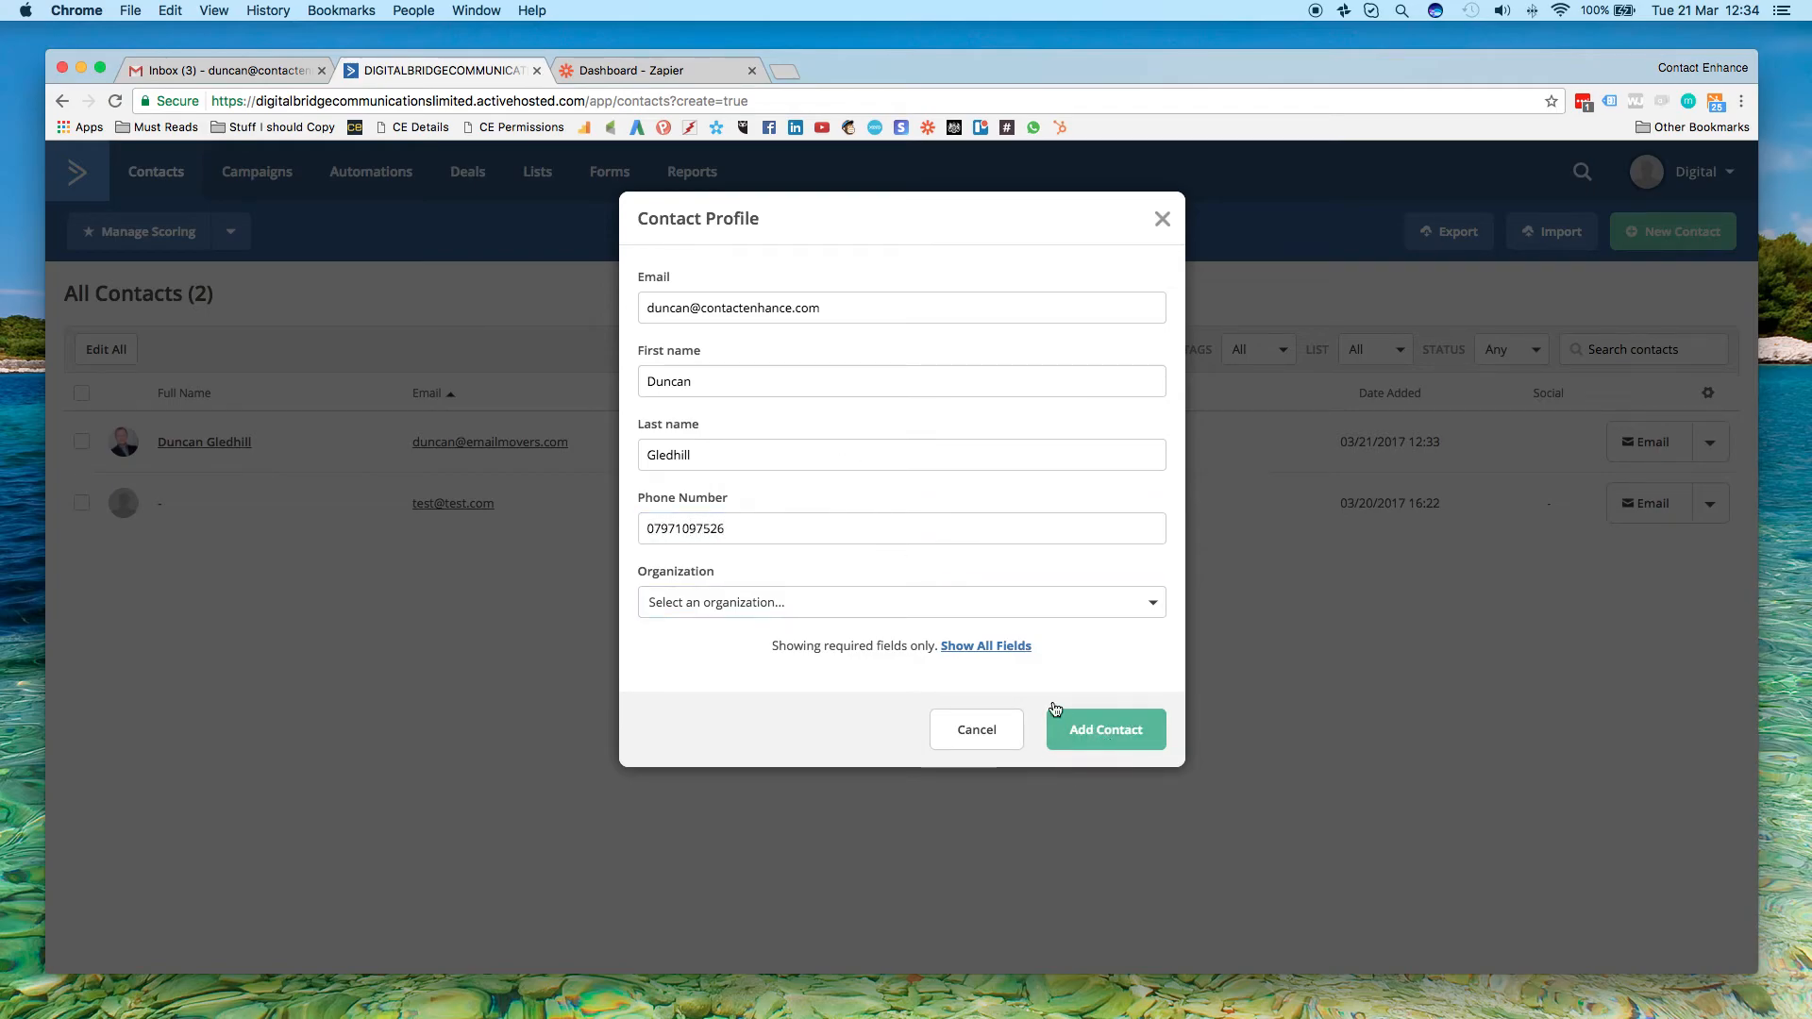
Add the new Contact Enhance contact to the Prospects list and apply the contact actions
left_click(1144, 292)
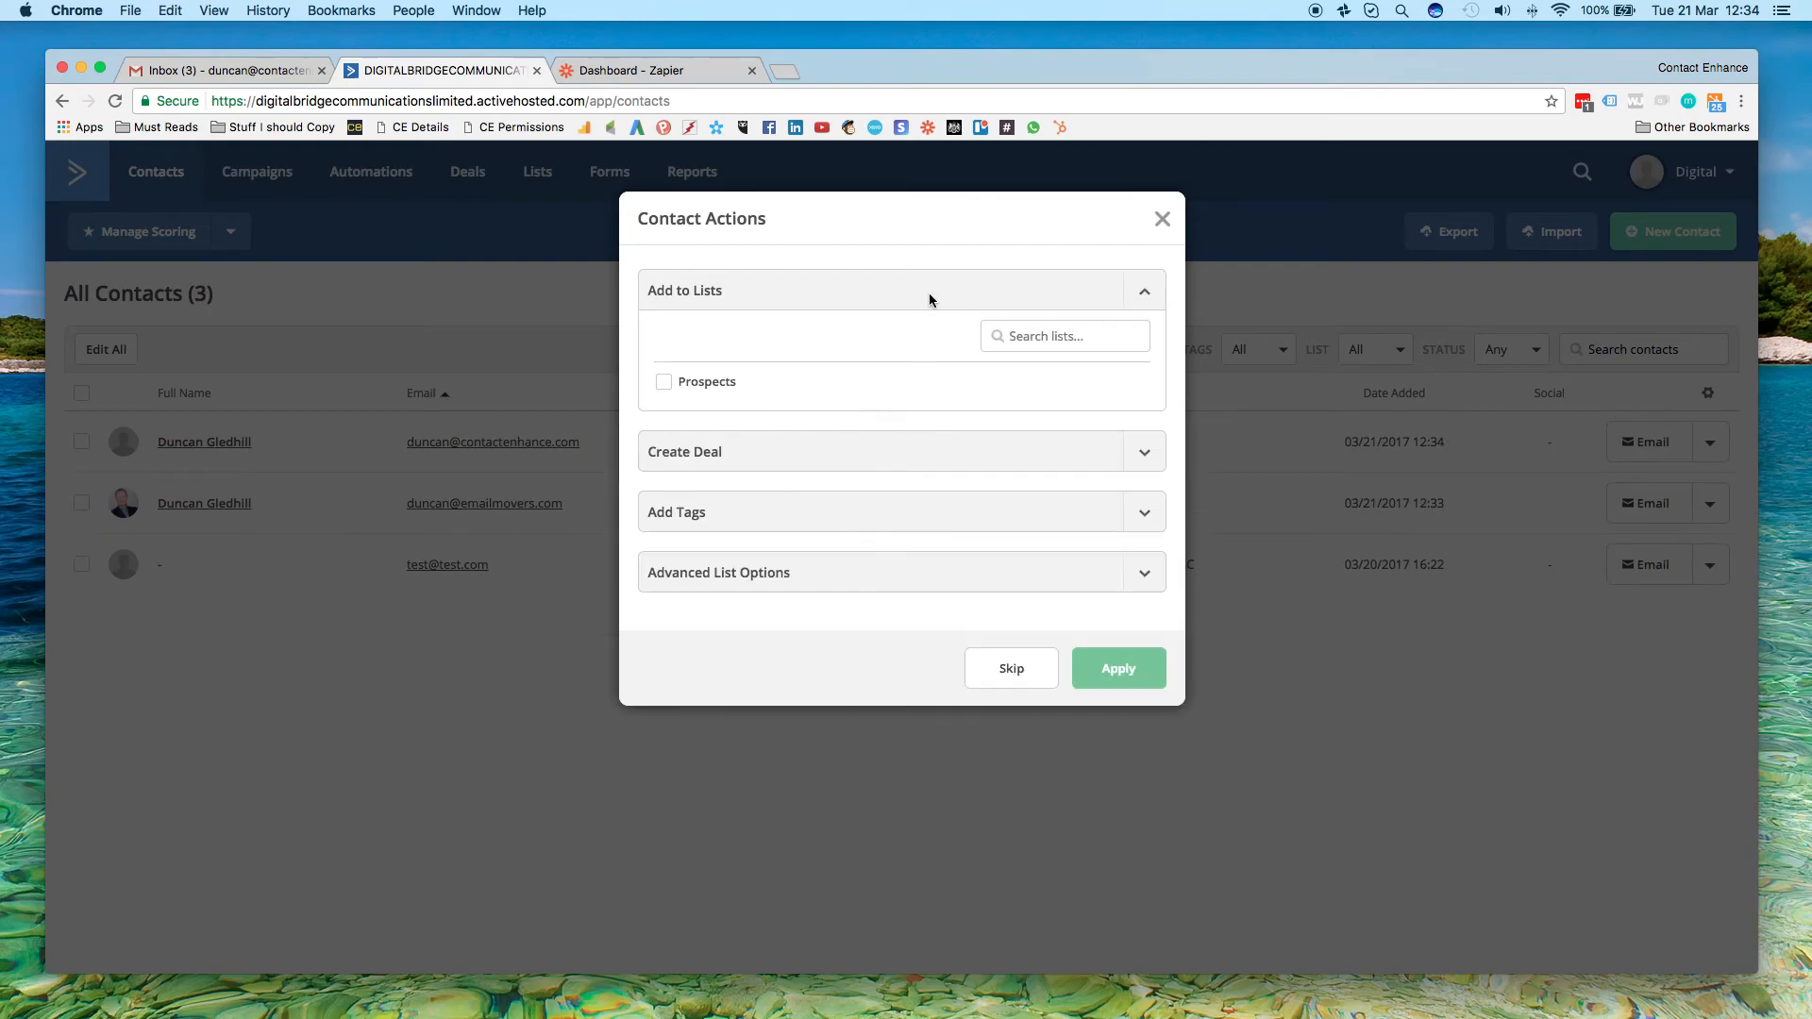
left_click(664, 383)
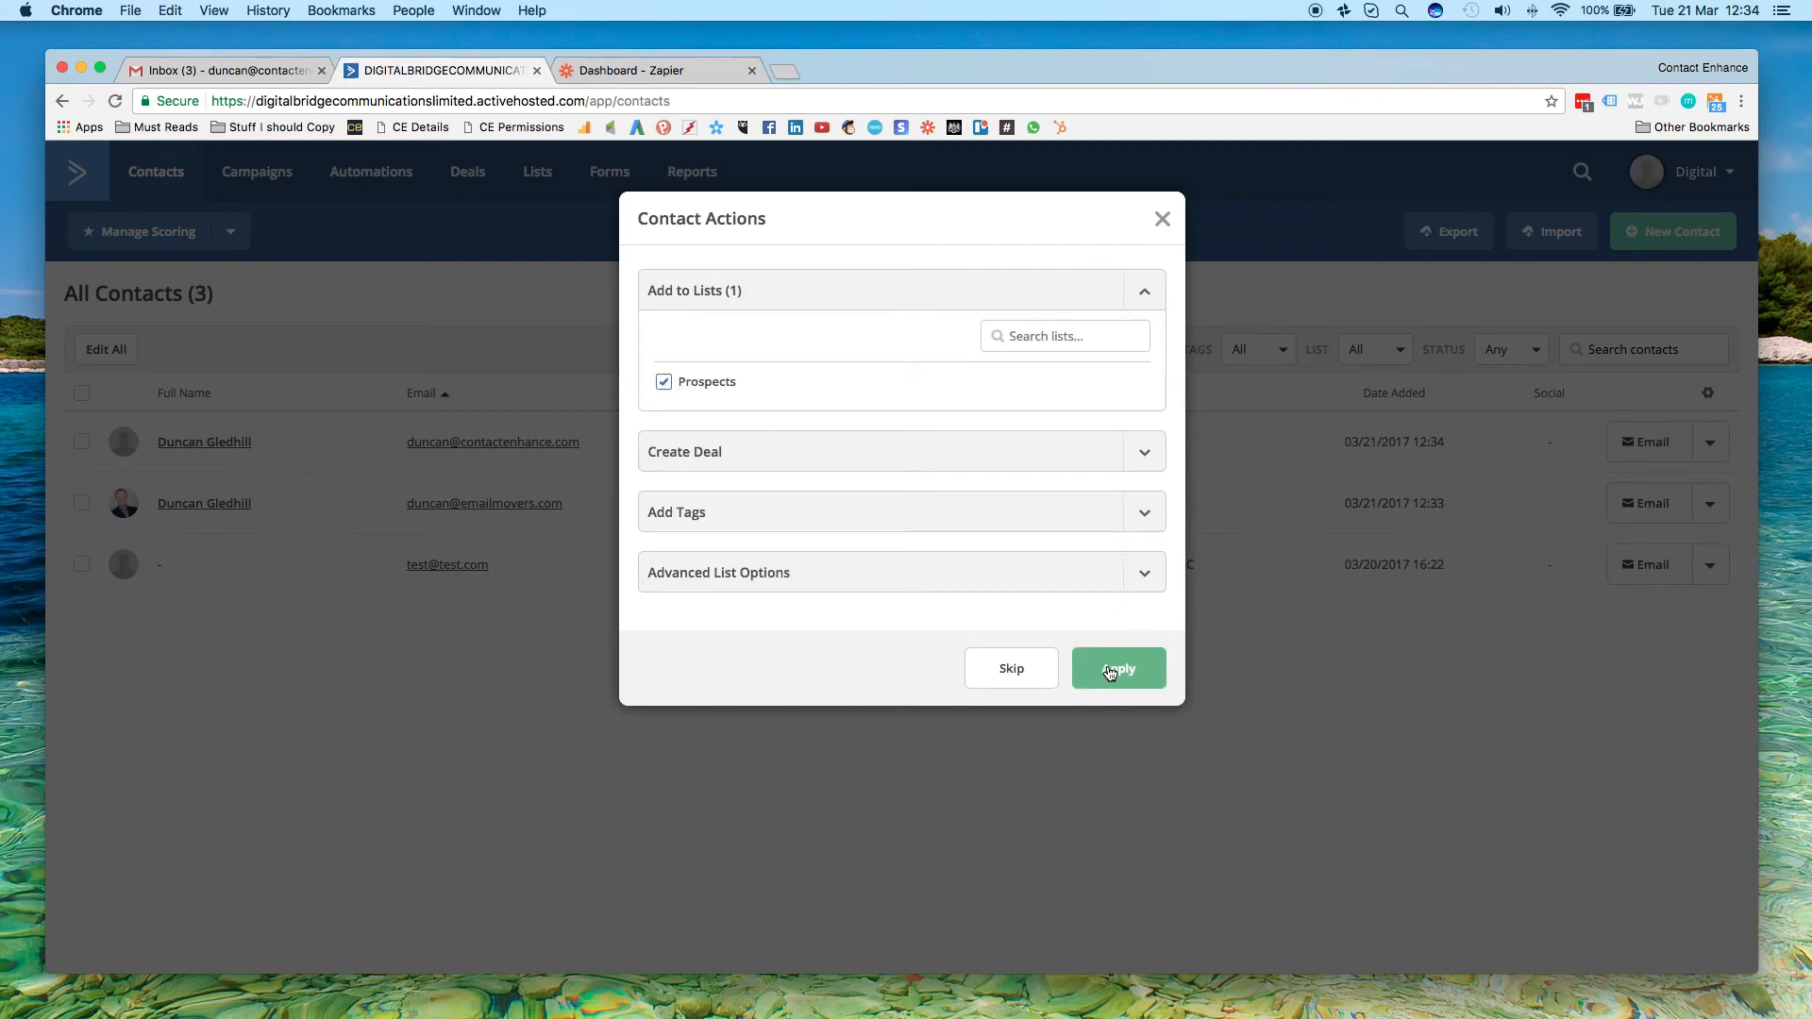
left_click(1109, 671)
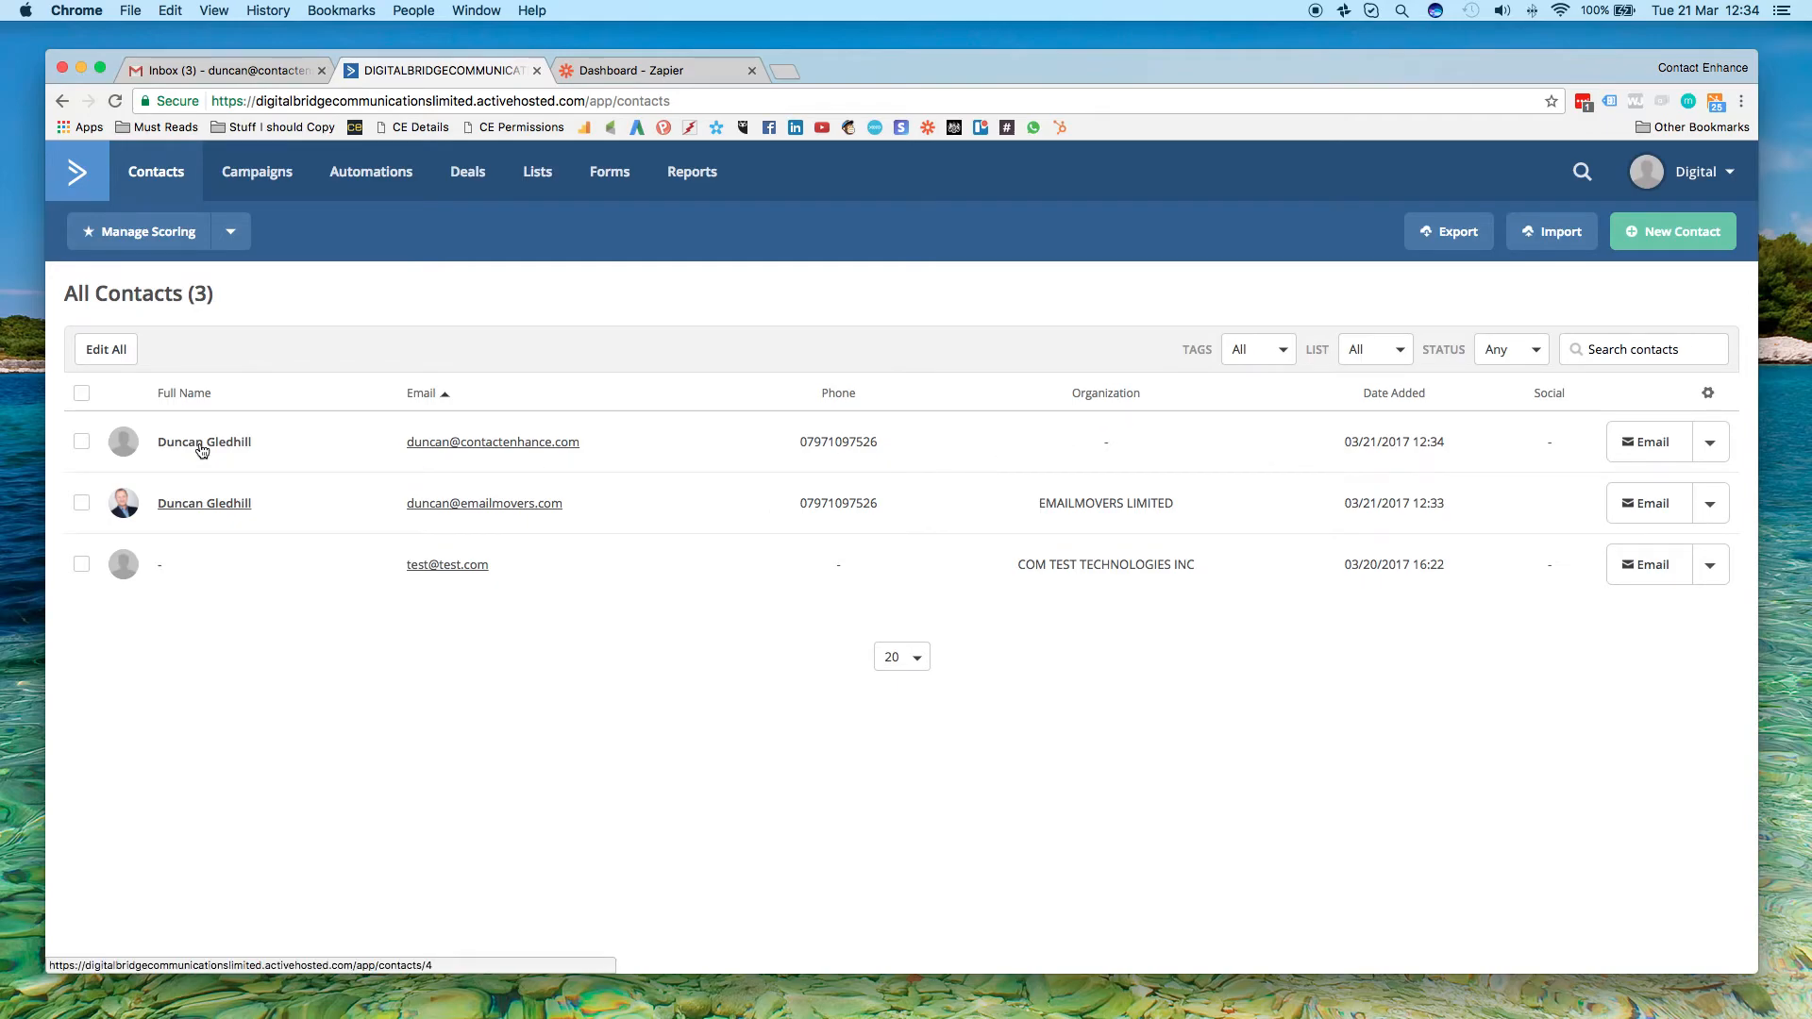
Fill in a new contact profile with a Digital Entrepreneur email, first name, last name and phone number
left_click(1642, 238)
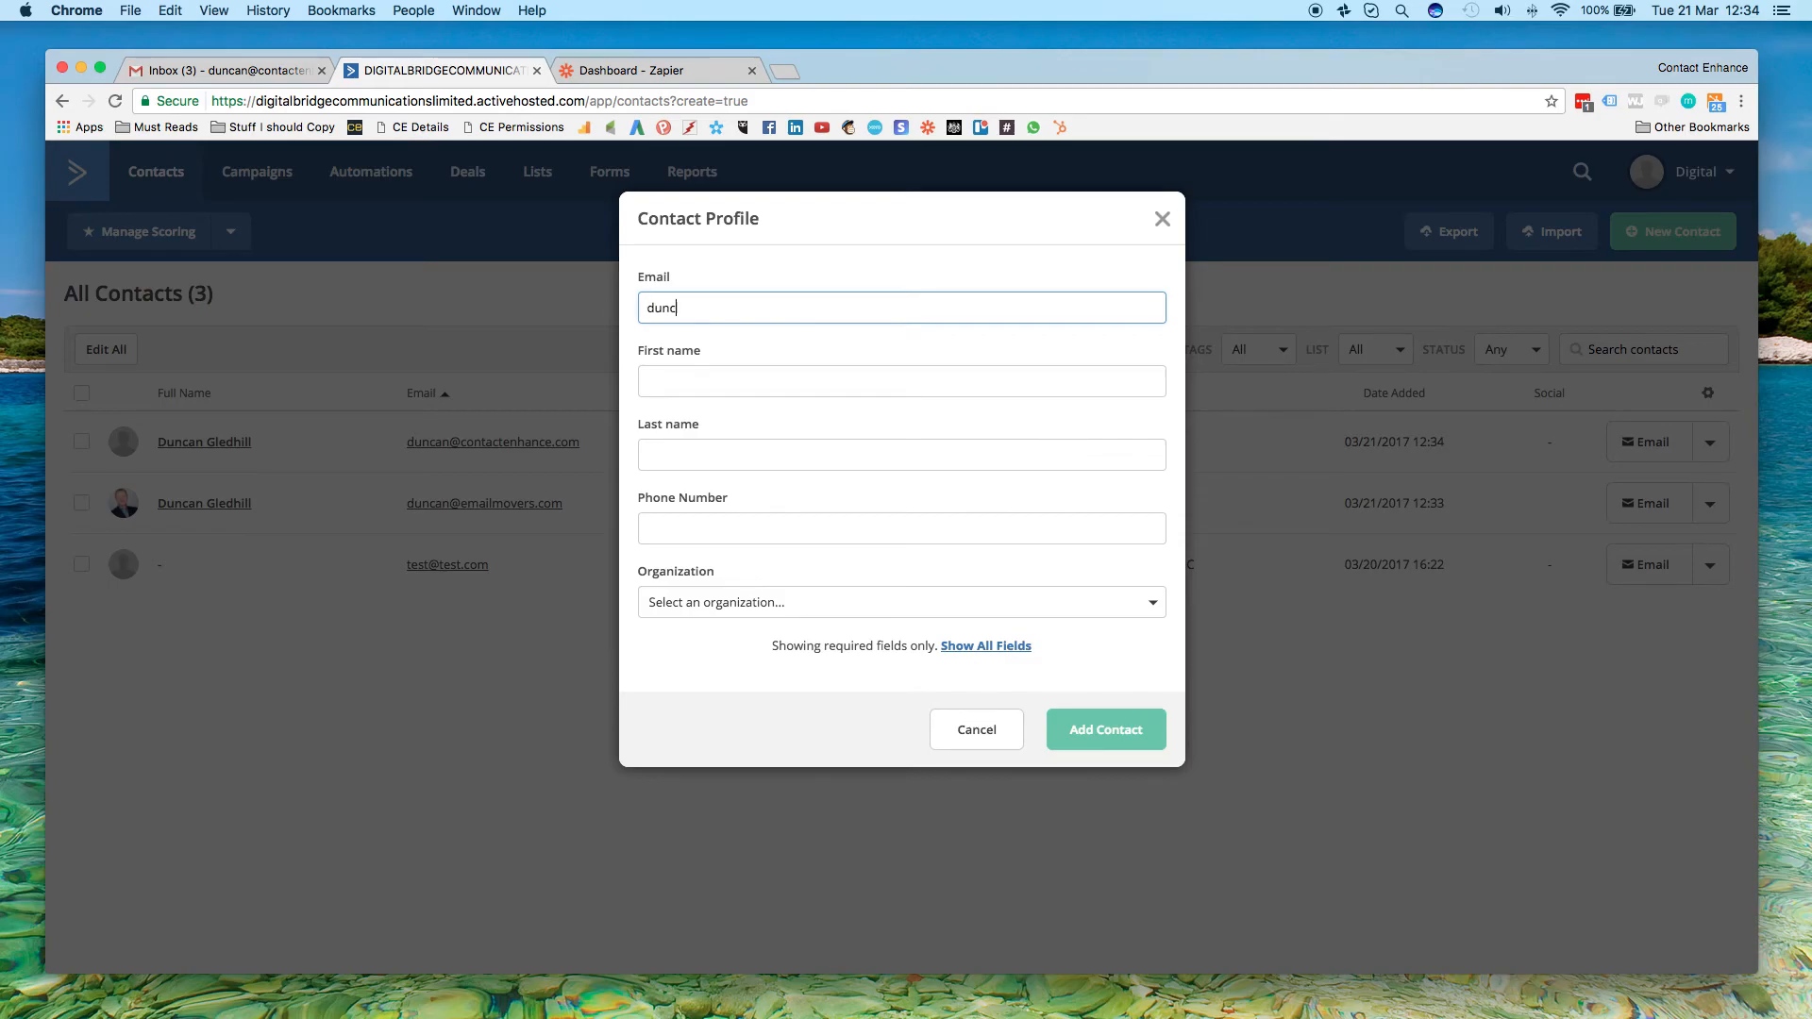
key("Tab")
key("Tab")
key("Tab")
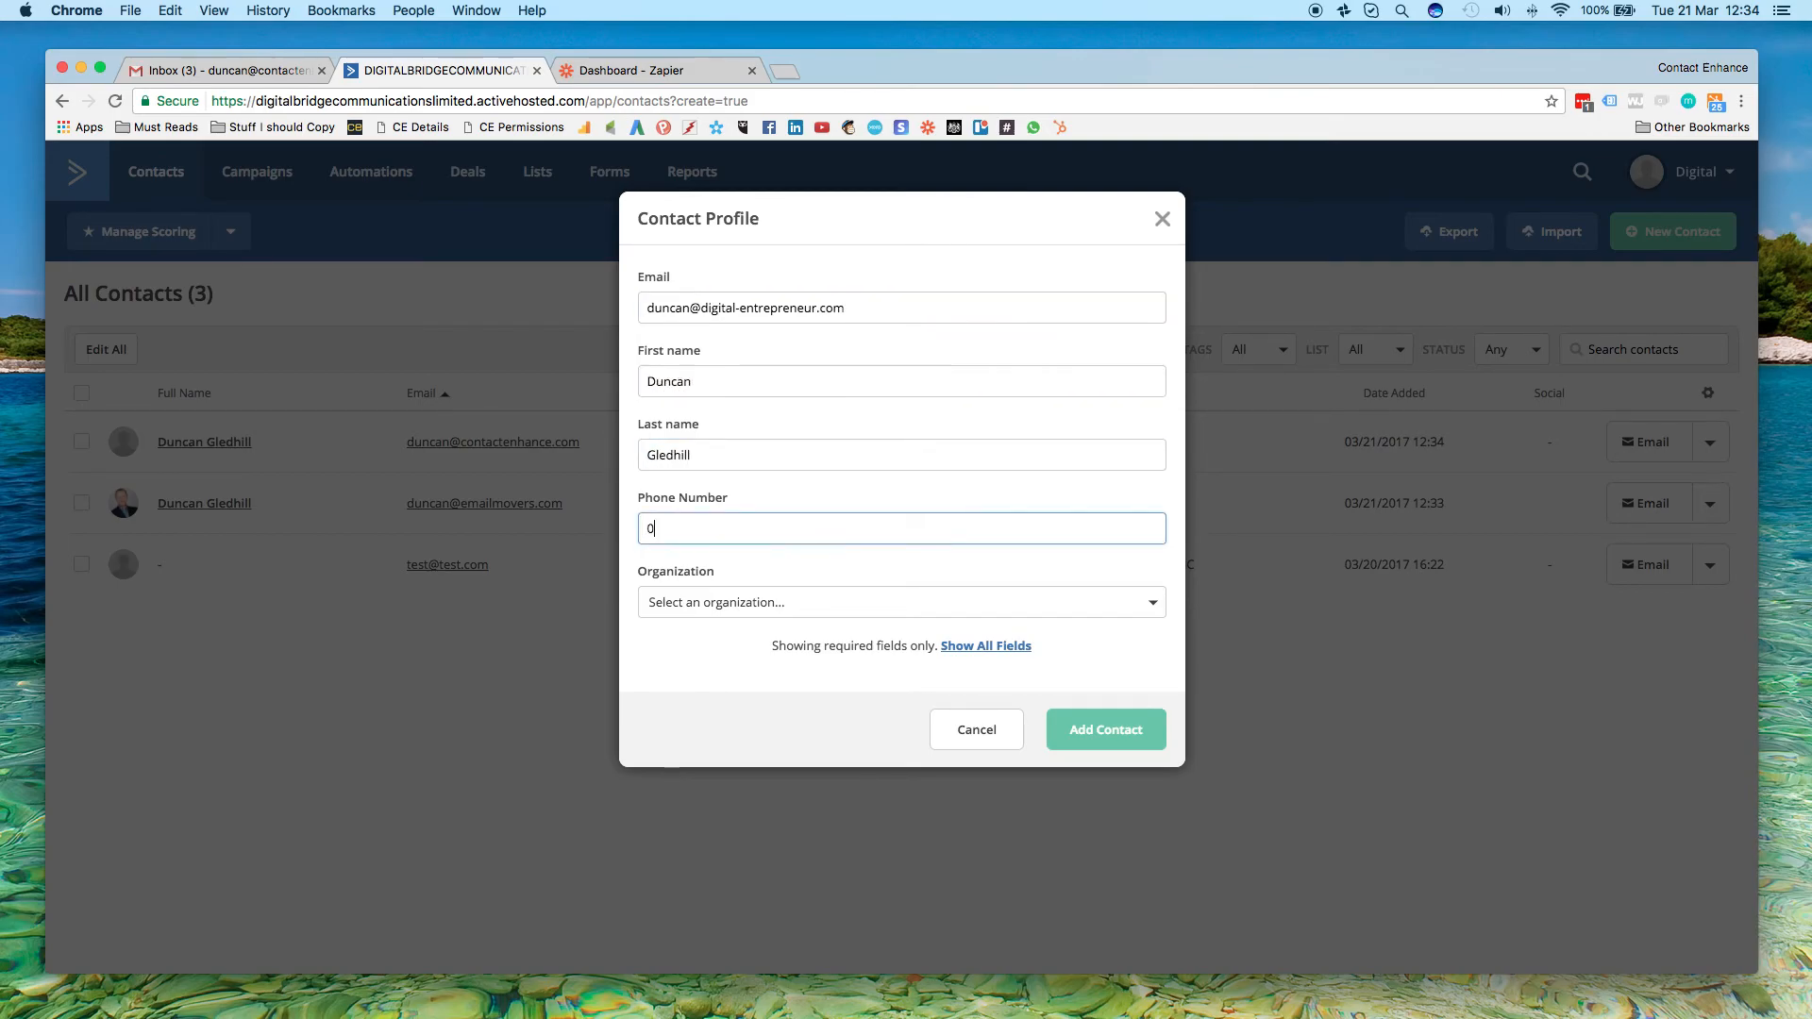
Save the Digital Entrepreneur contact and apply the contact actions with the Prospects list selected
left_click(1107, 737)
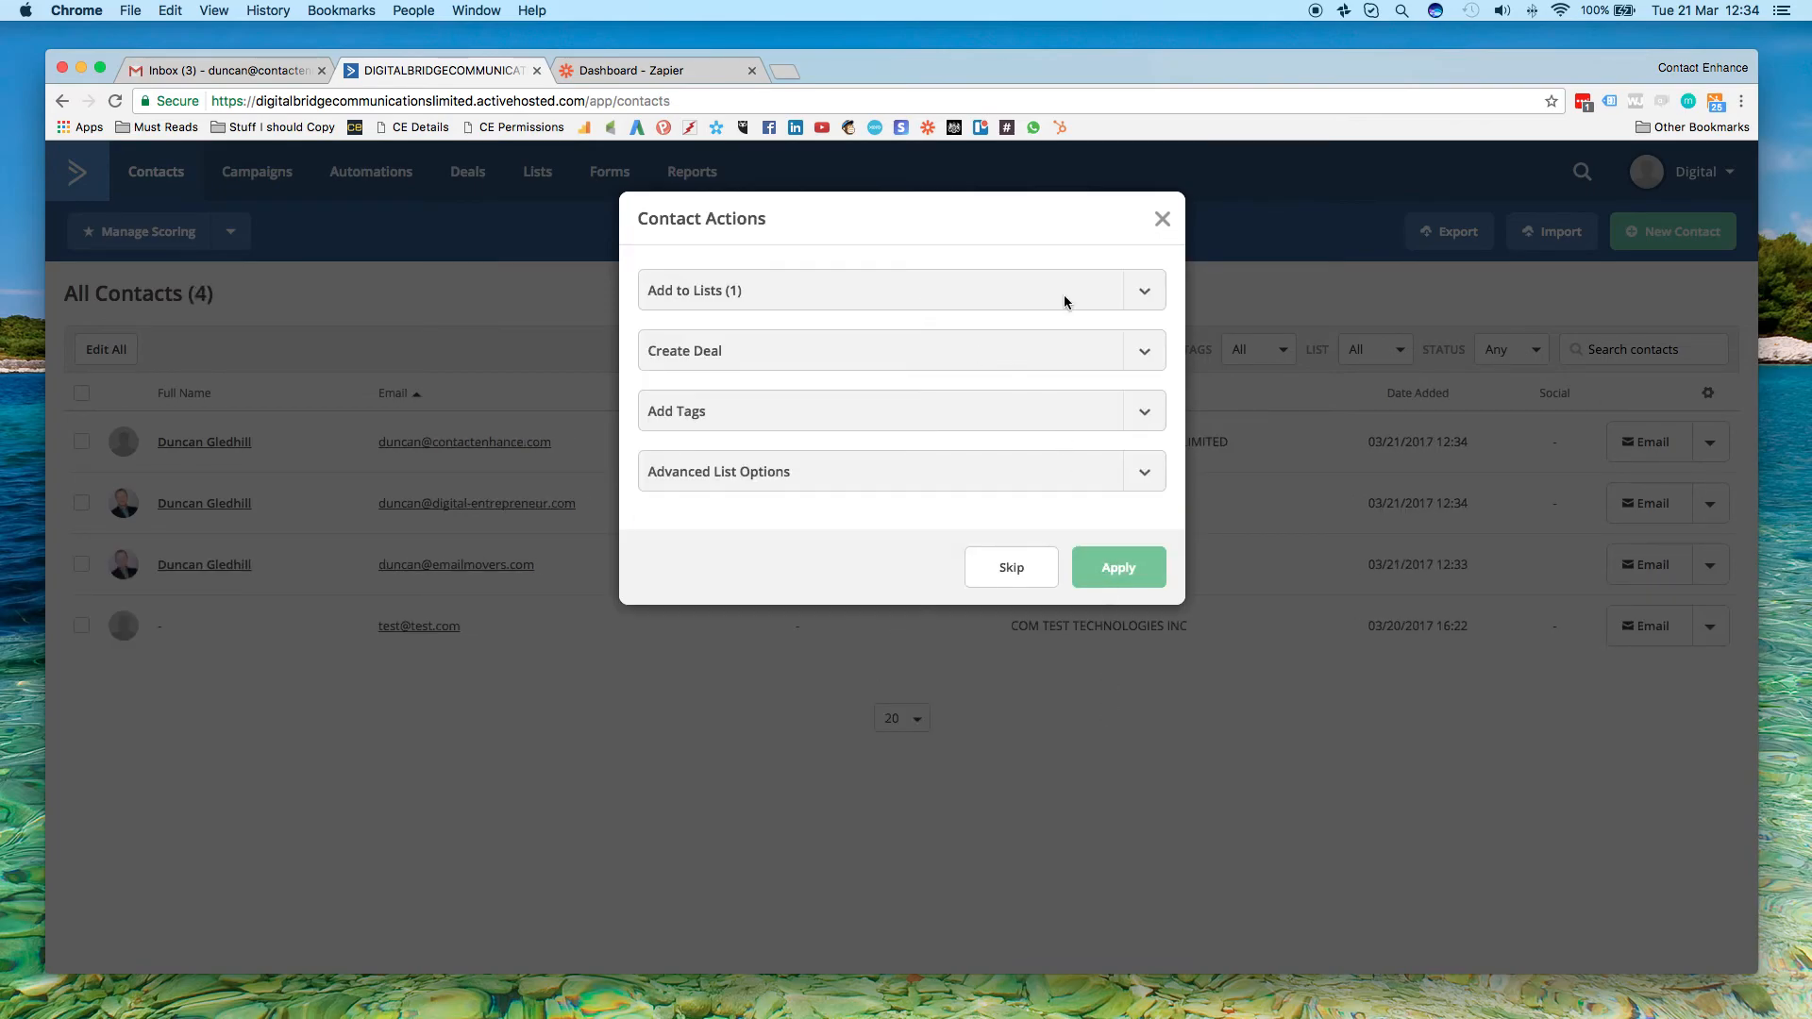
left_click(1143, 292)
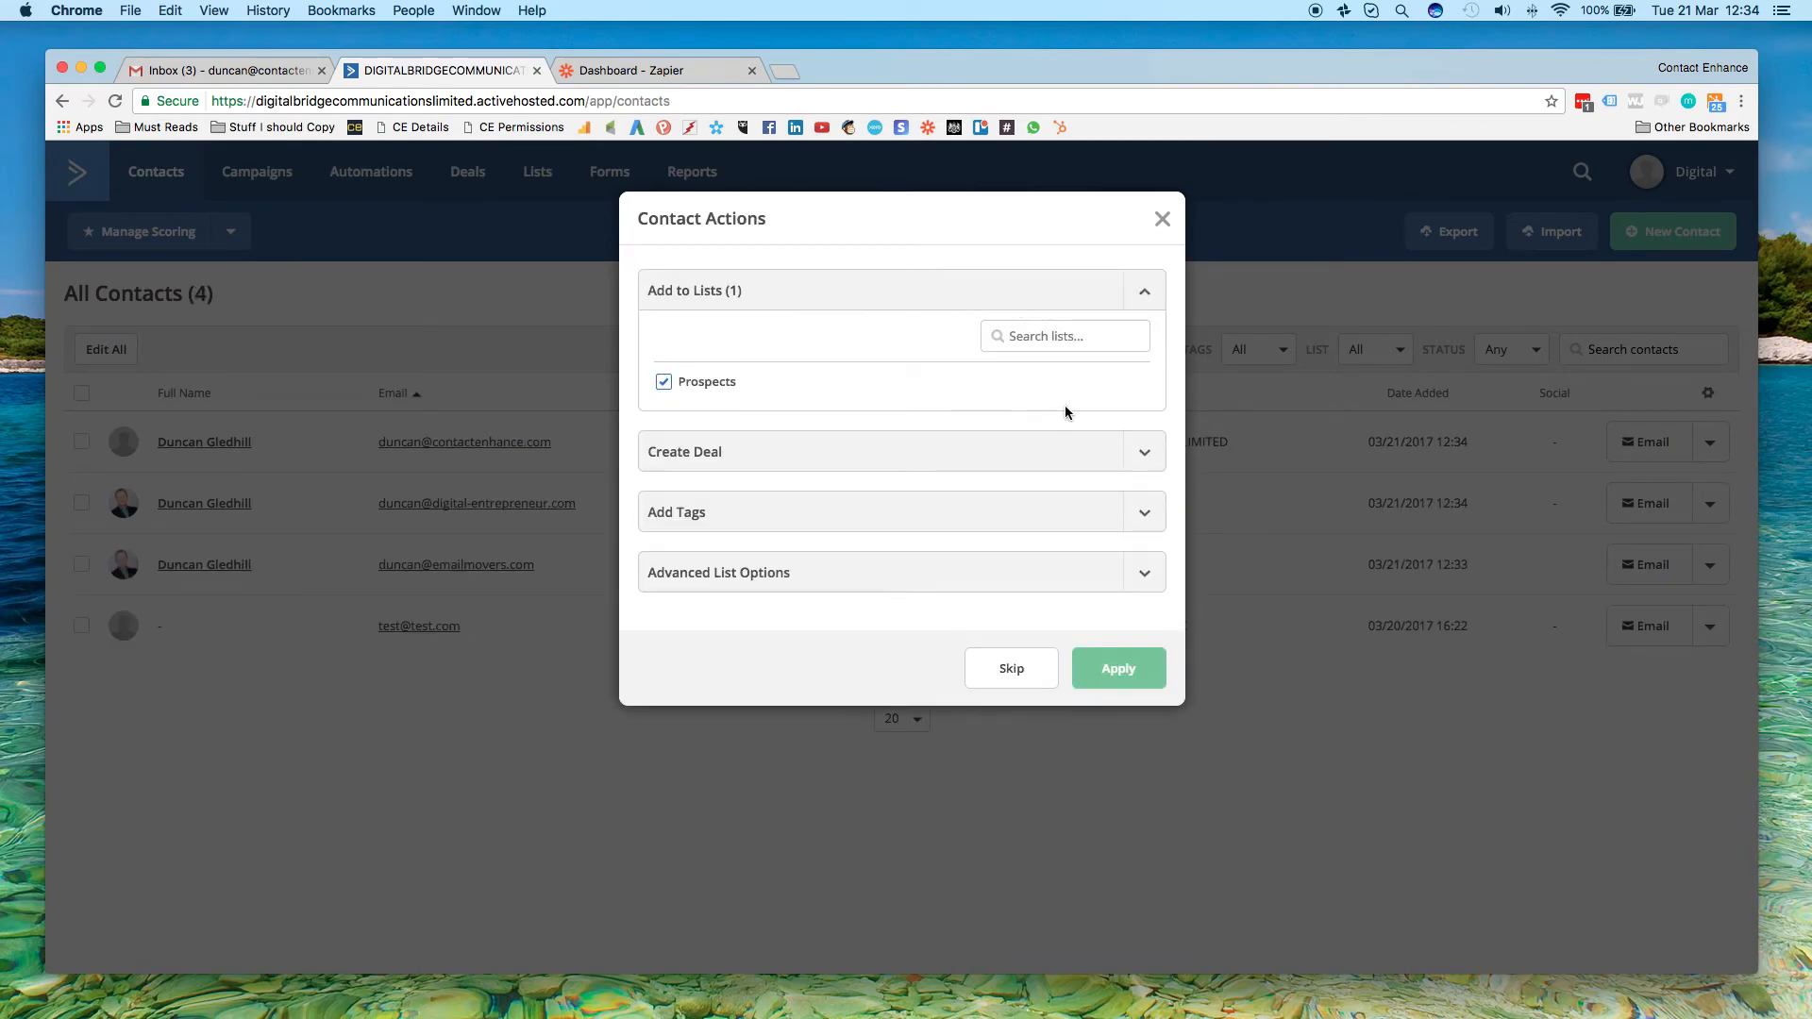
left_click(1109, 668)
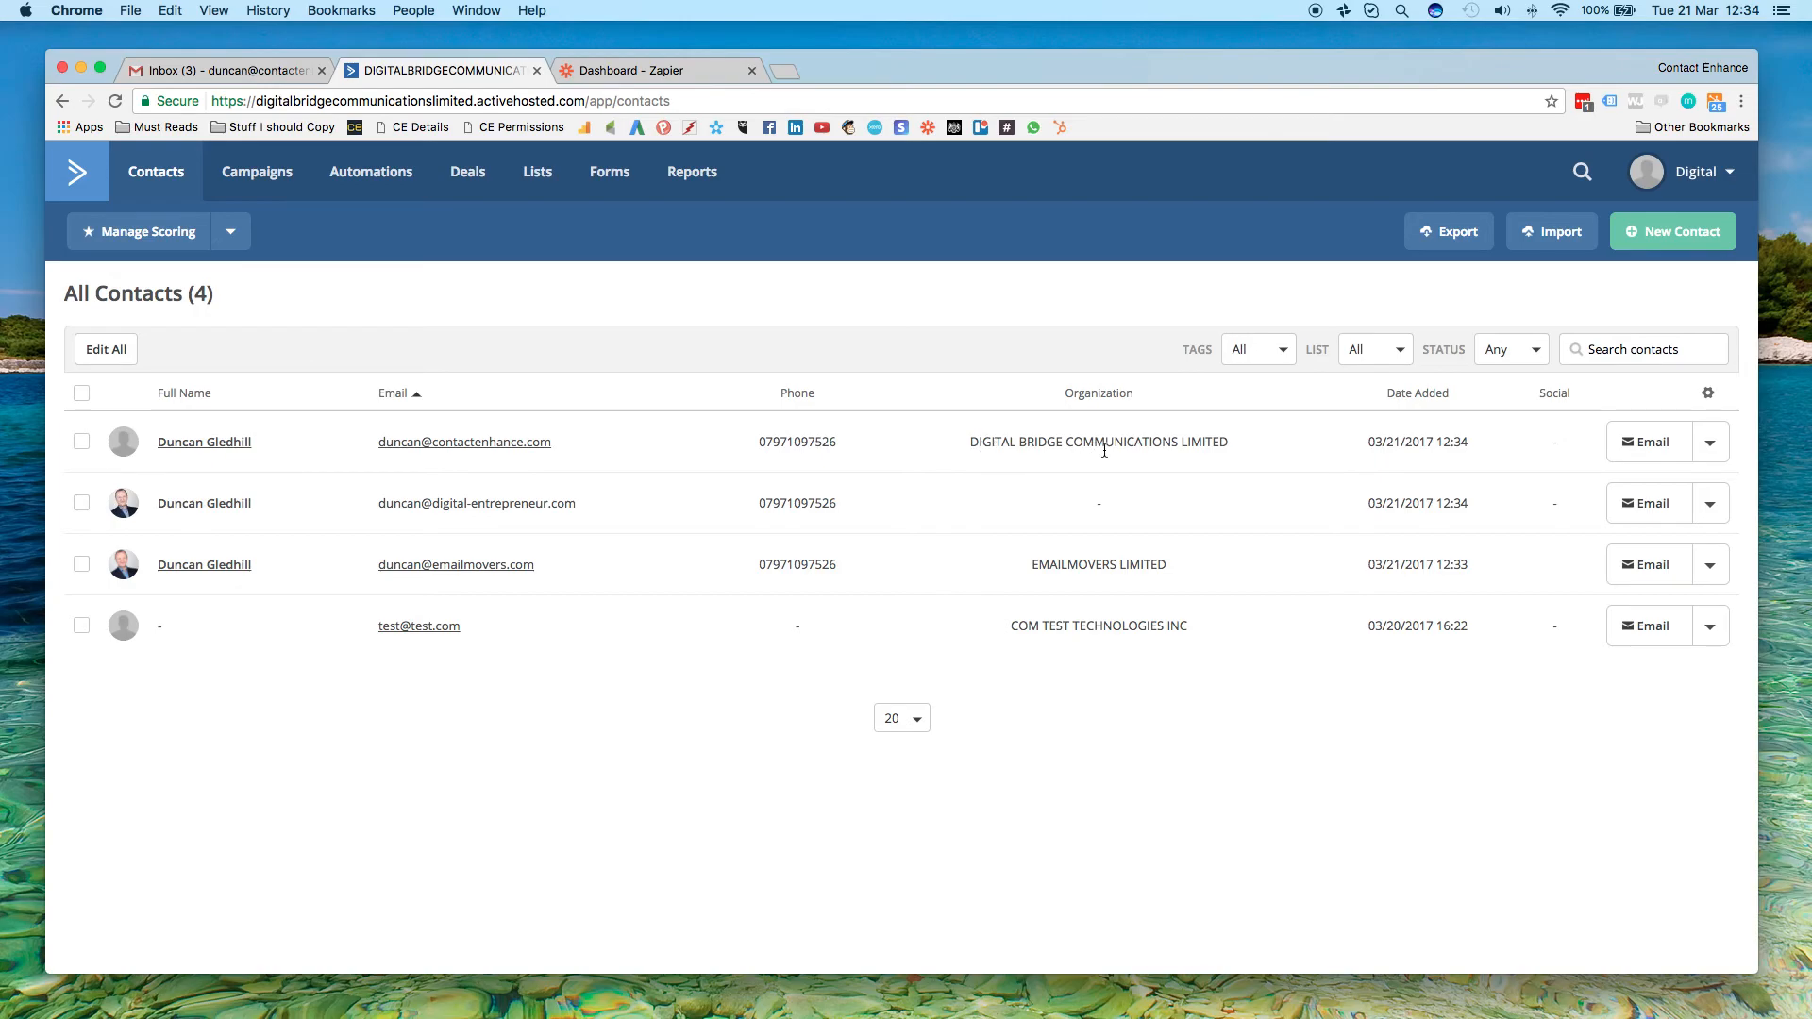
Examine the Contact Enhance contact's details, return to the contact list and open the Digital Entrepreneur contact
left_click(215, 444)
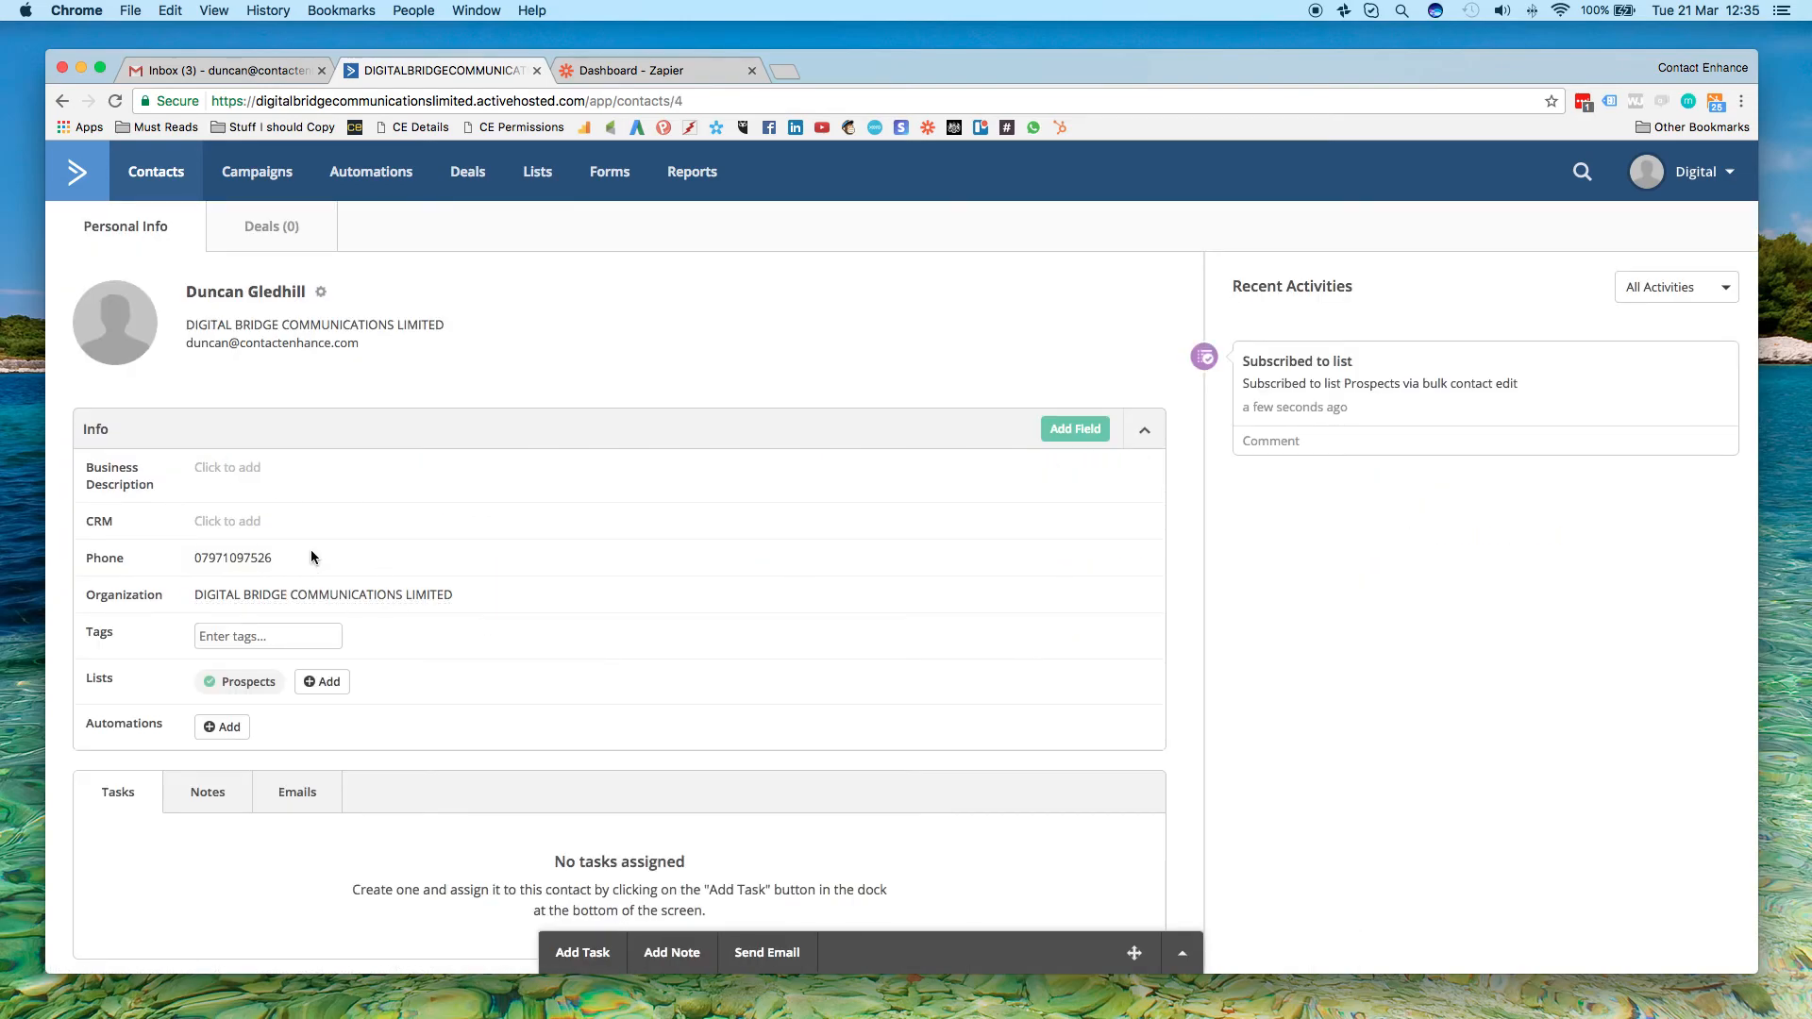
left_click(158, 175)
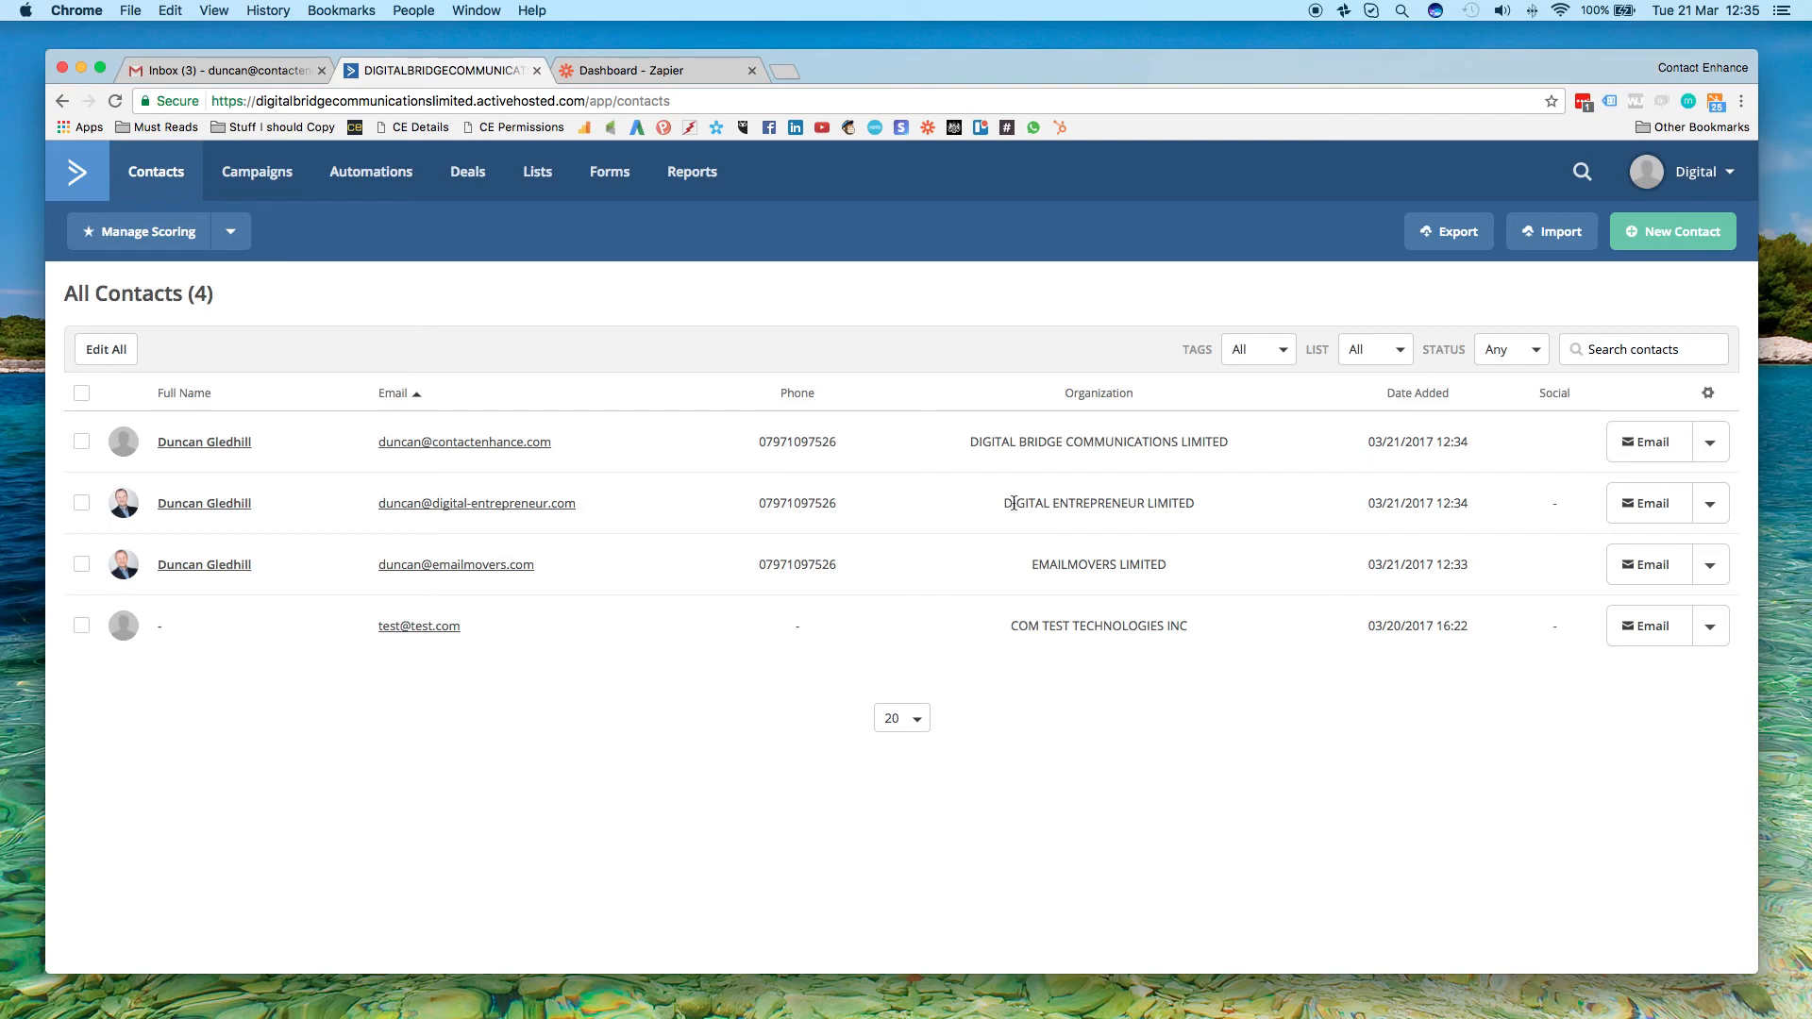
left_click(210, 504)
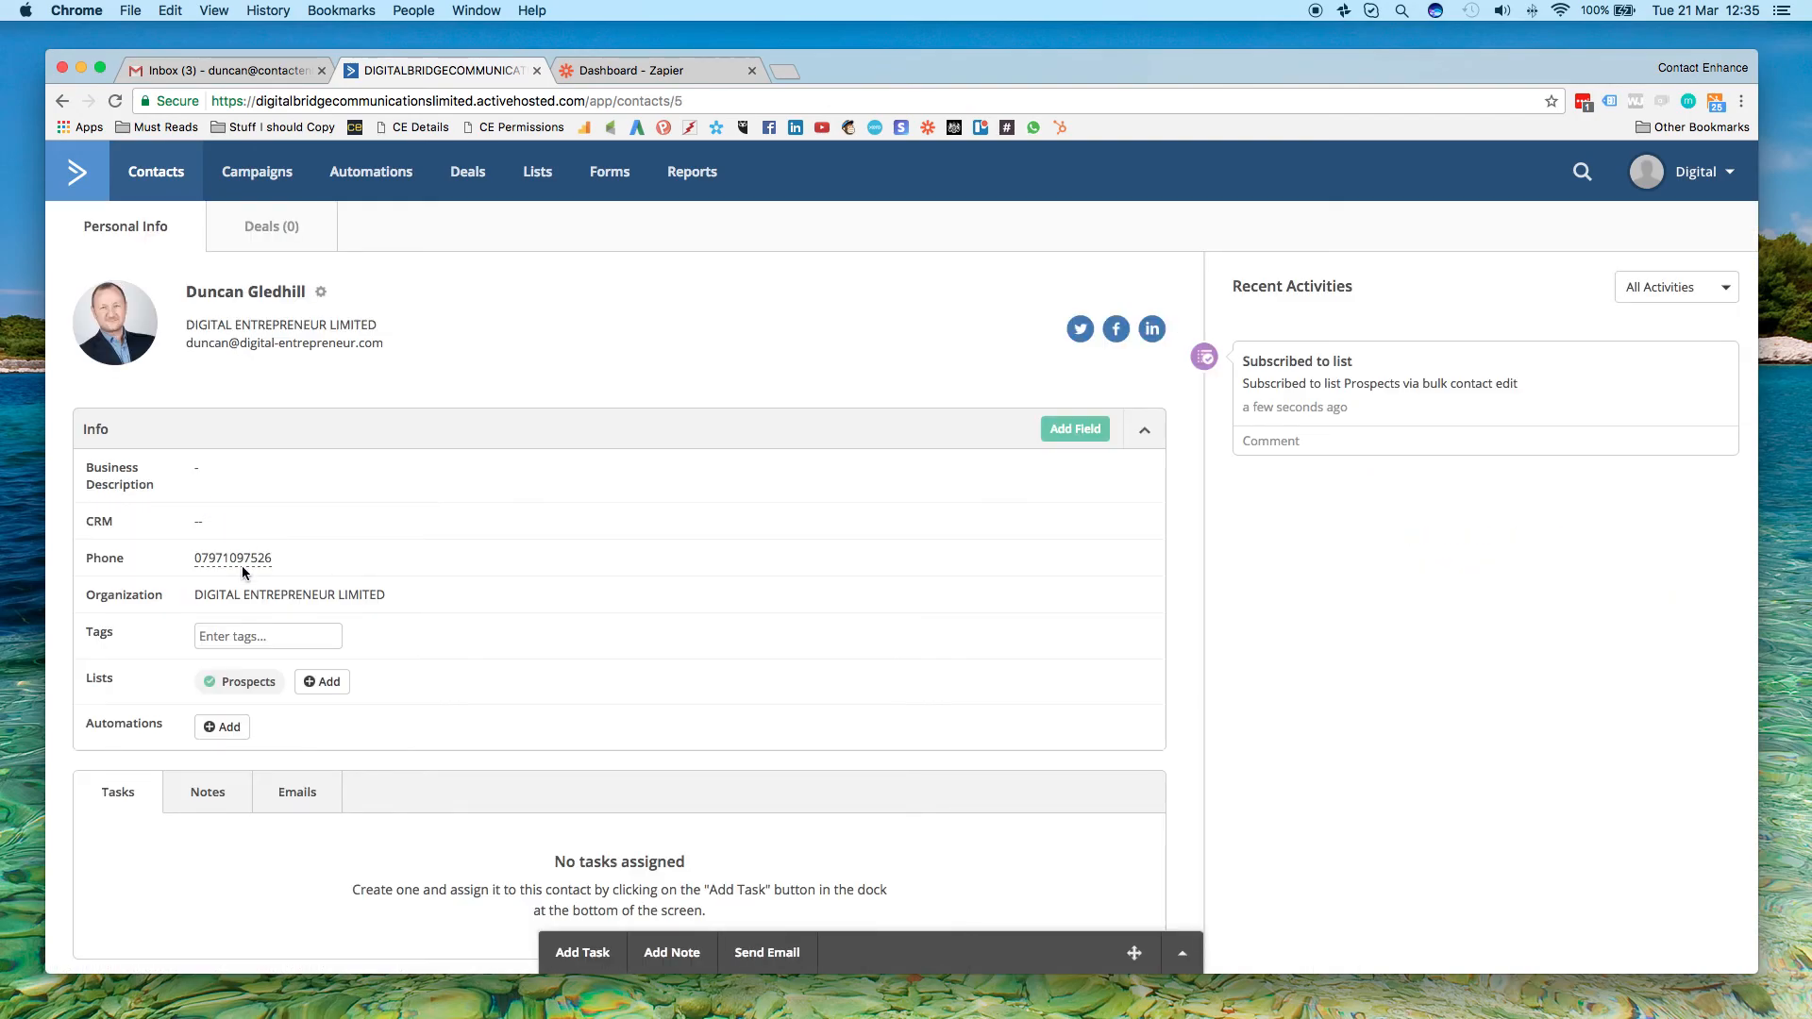